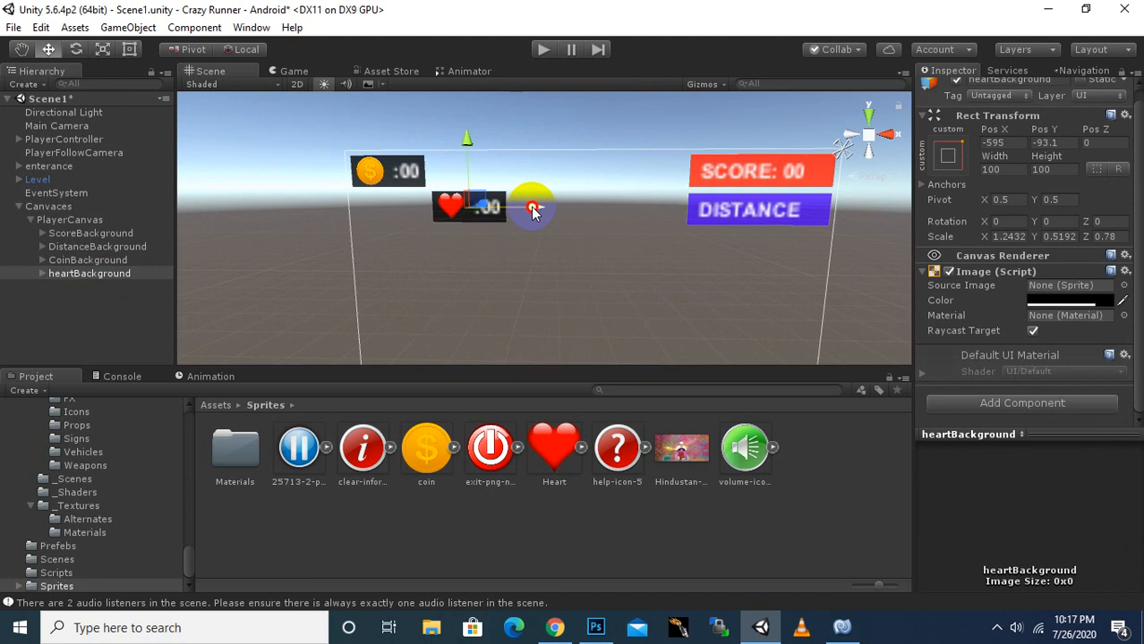
- Move heartBackground up level with the coin counter, to a Y position of about -34
drag(466, 138, 468, 107)
scroll(440, 127, up, 5)
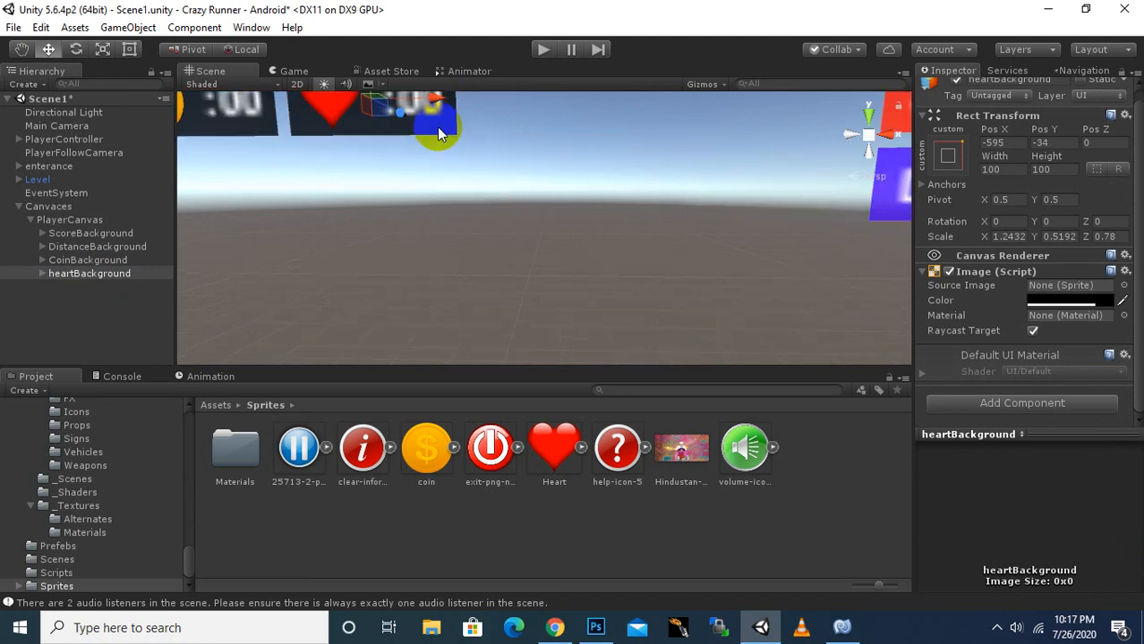
middle_drag(440, 127, 503, 181)
scroll(502, 178, down, 5)
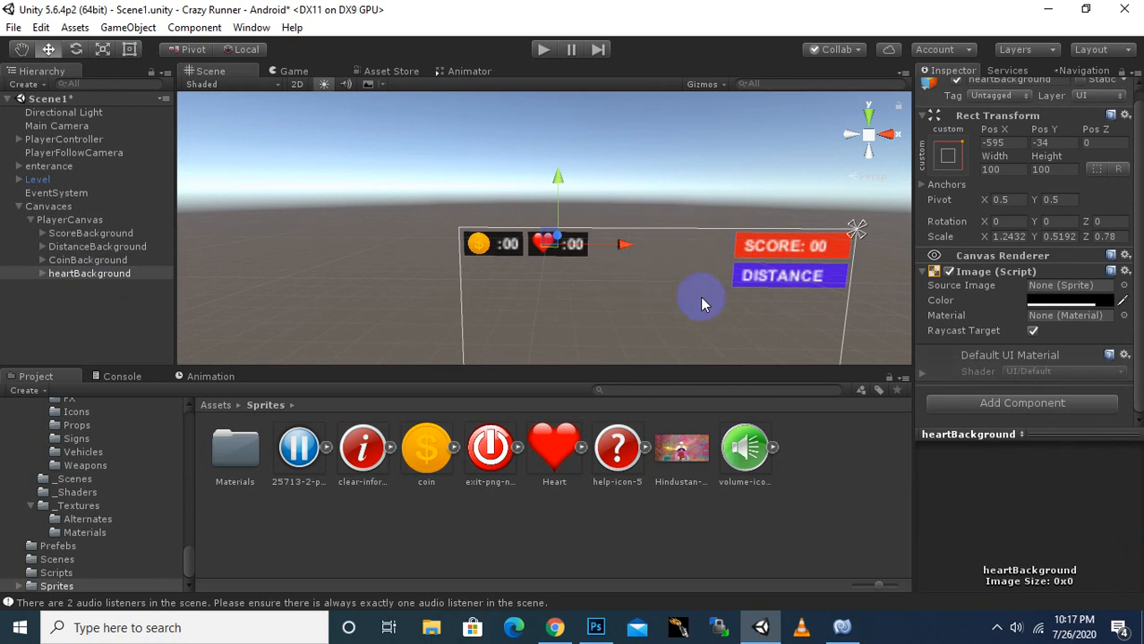
middle_drag(700, 297, 678, 259)
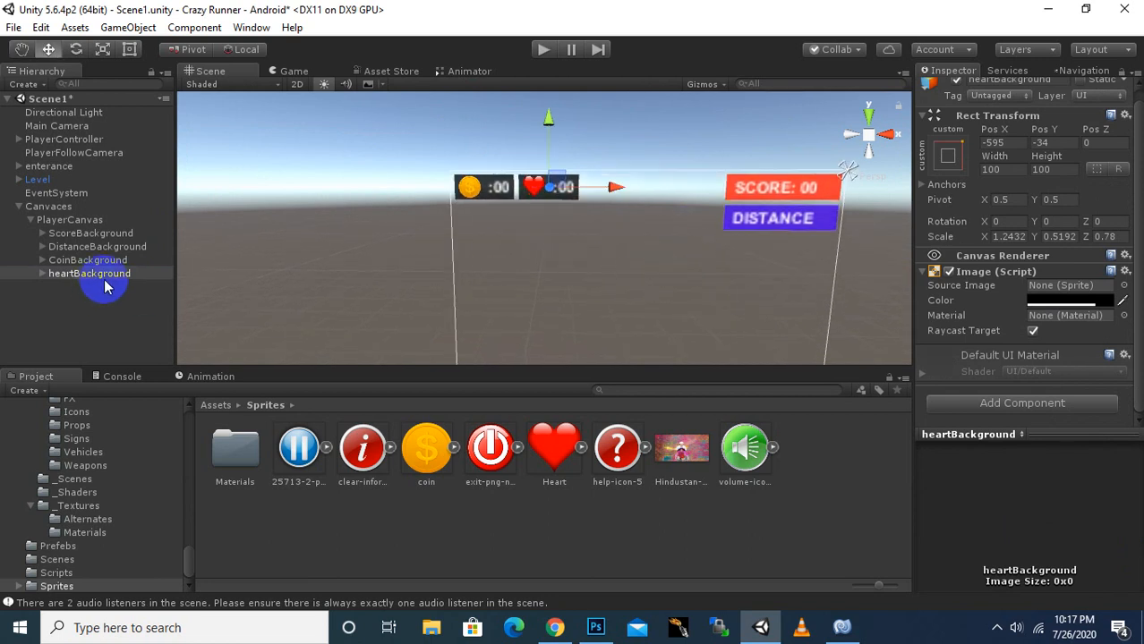
middle_drag(727, 222, 720, 196)
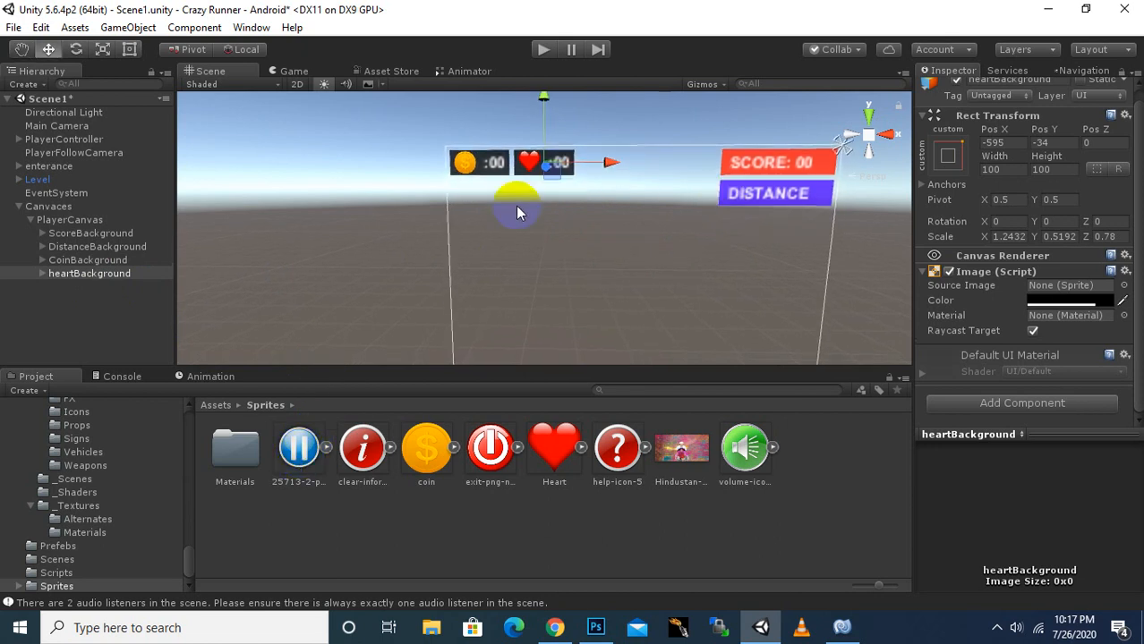
- Add a UI button under PlayerCanvas and use the 25713-2-pause sprite as its source image
right_click(68, 224)
mouse_move(170, 471)
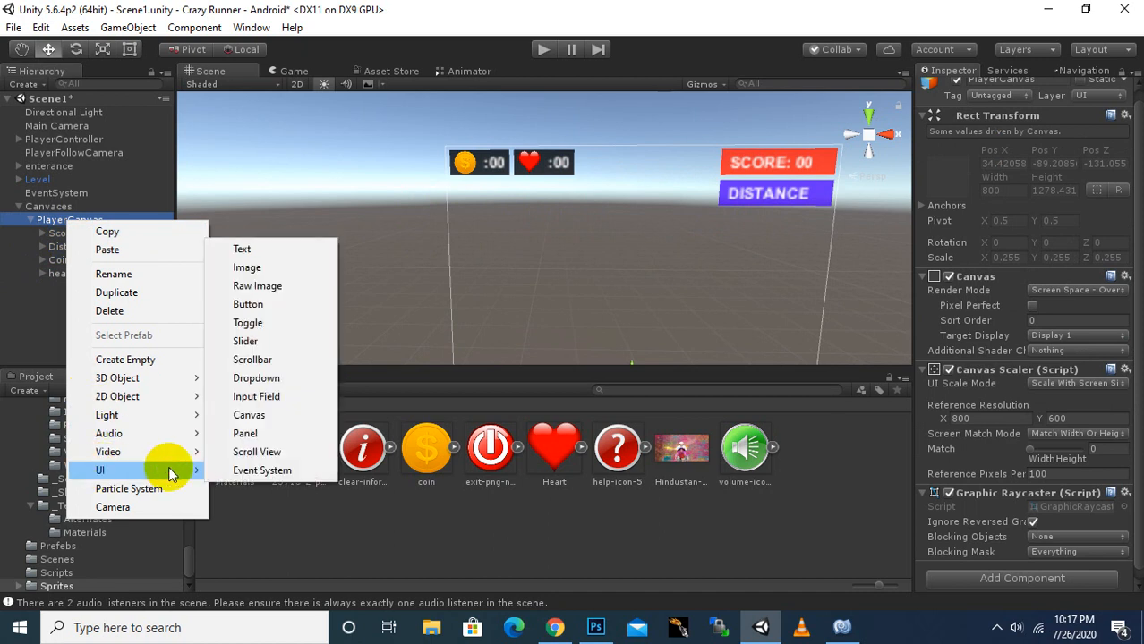
click(292, 304)
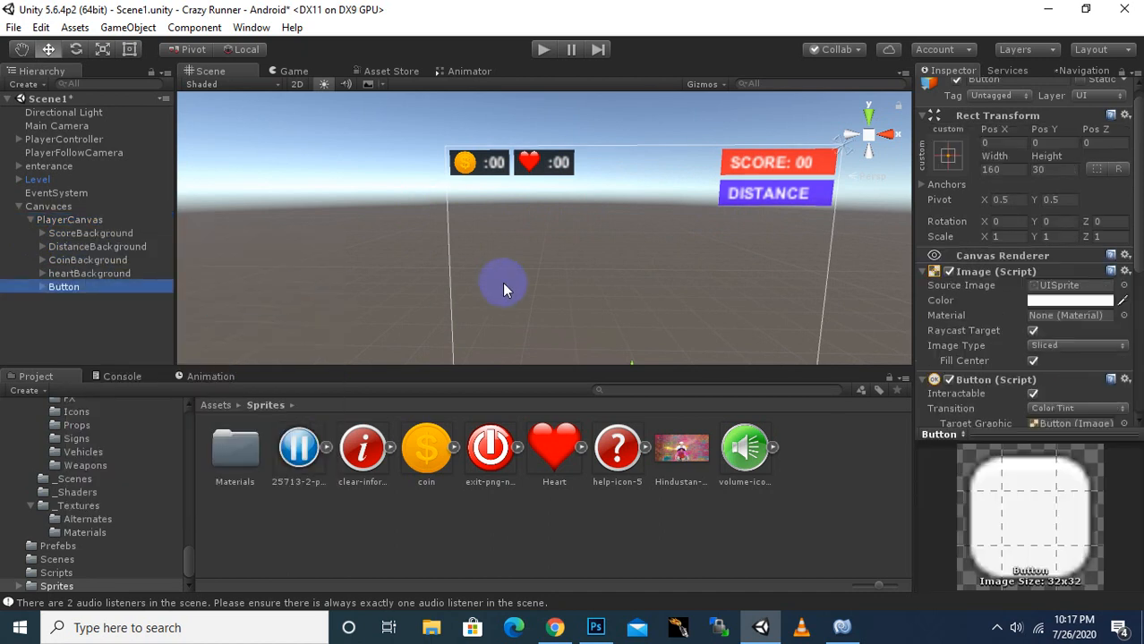
scroll(581, 283, down, 4)
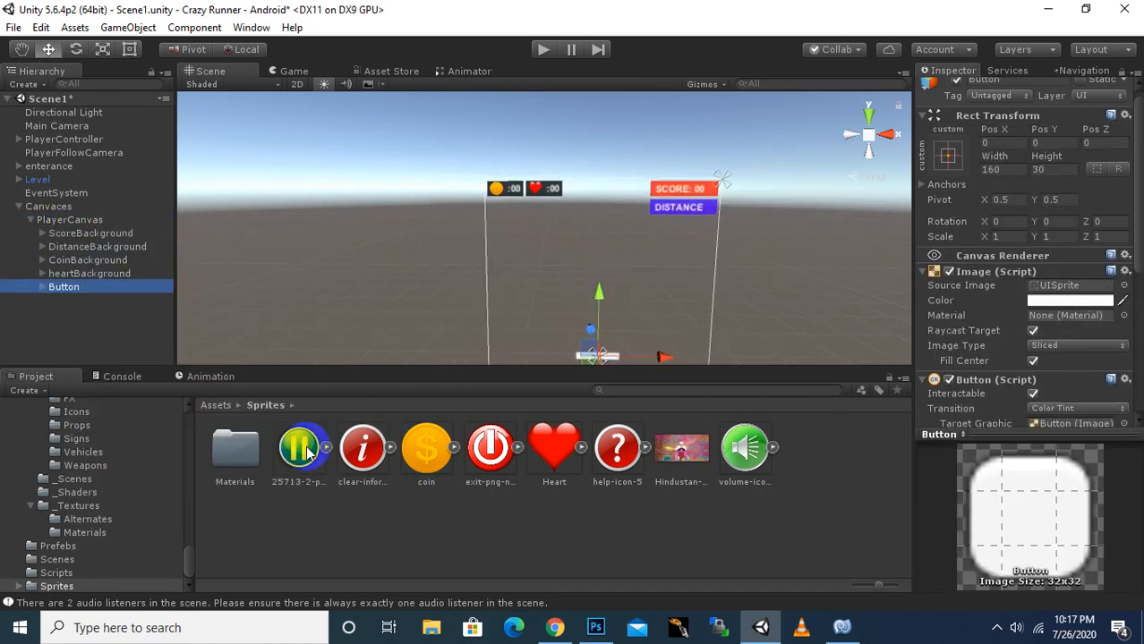
drag(304, 452, 1053, 291)
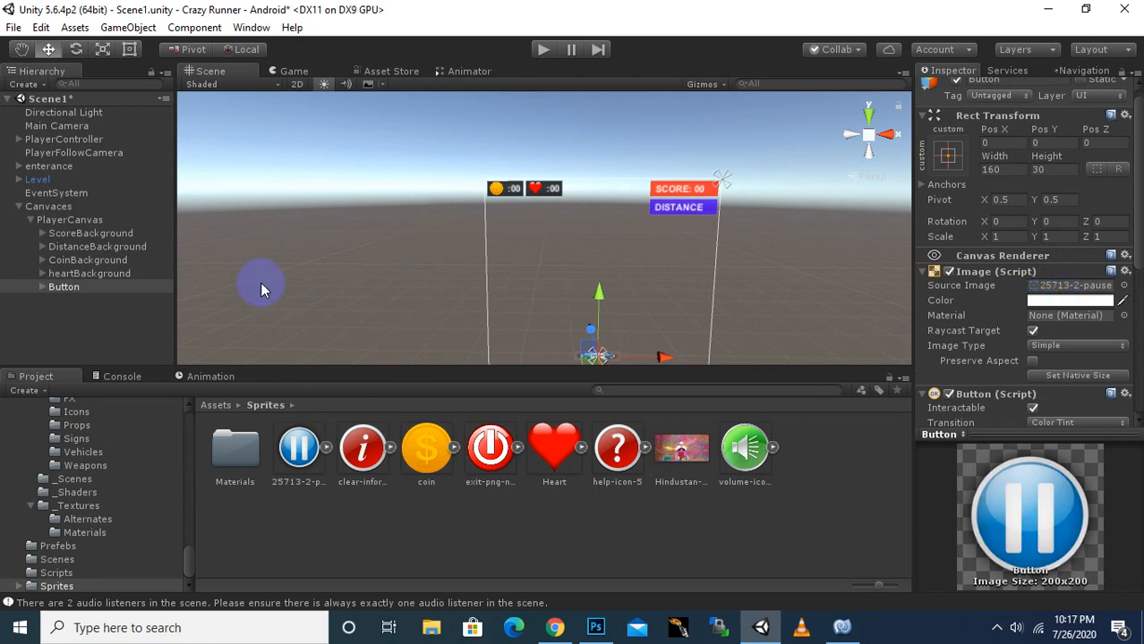
- Delete the new button's Text child and rename the button pauseButton
click(42, 286)
click(67, 304)
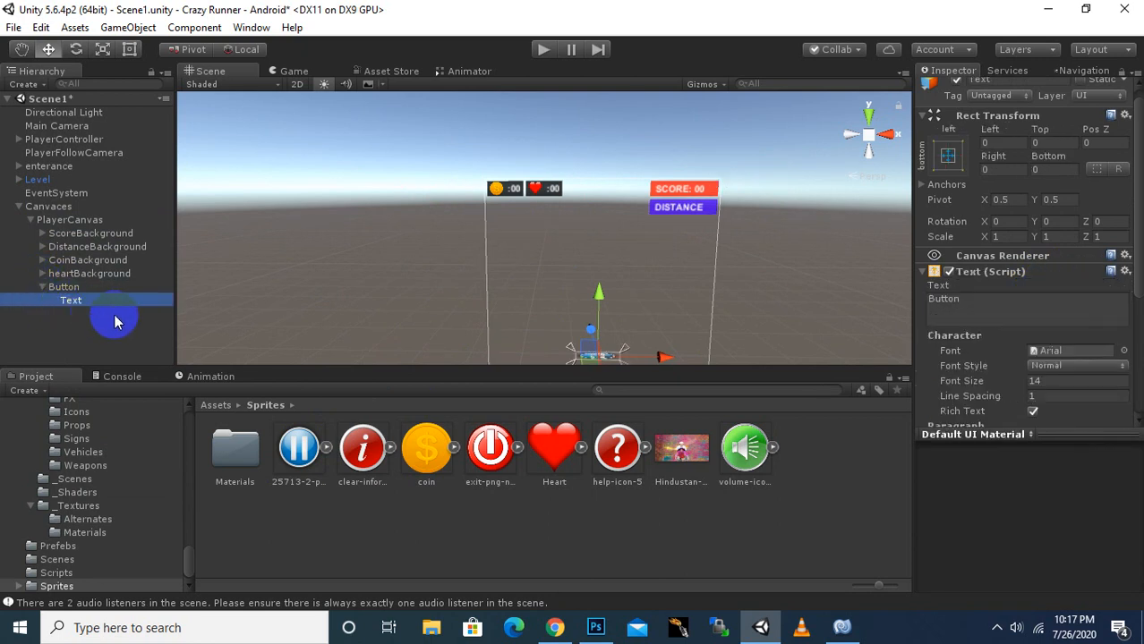
key(Delete)
right_click(76, 287)
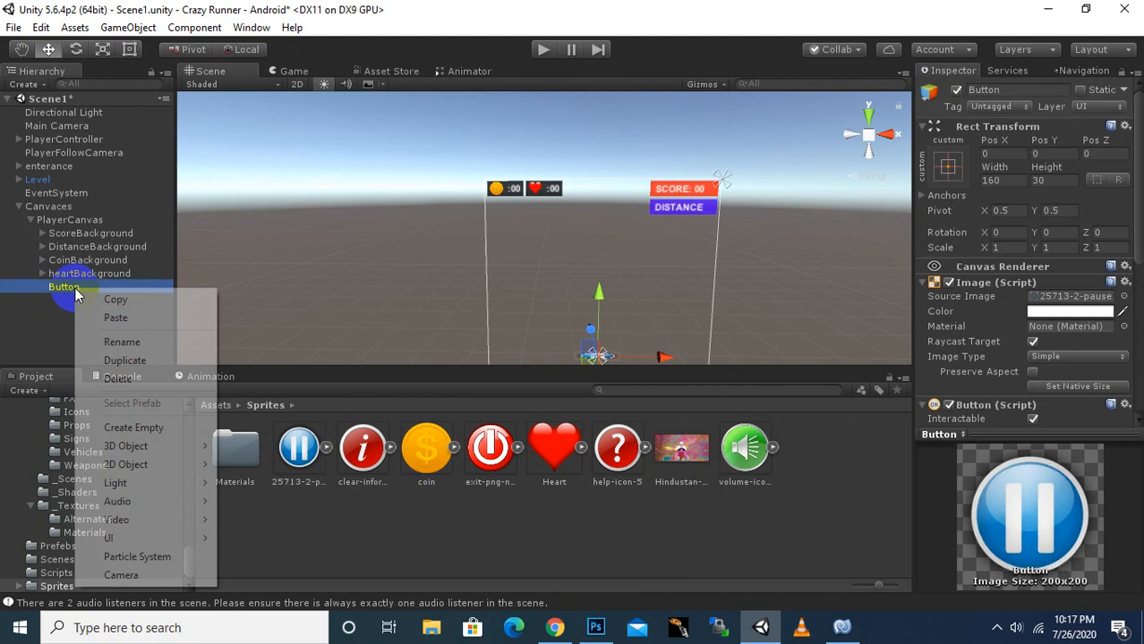
click(120, 341)
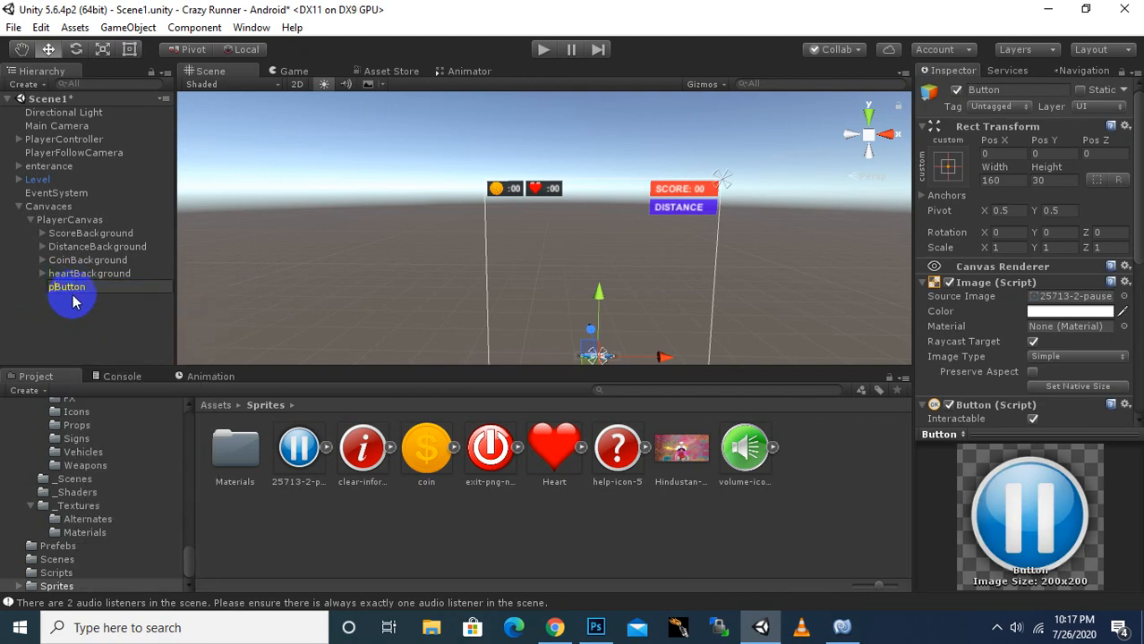
key(Return)
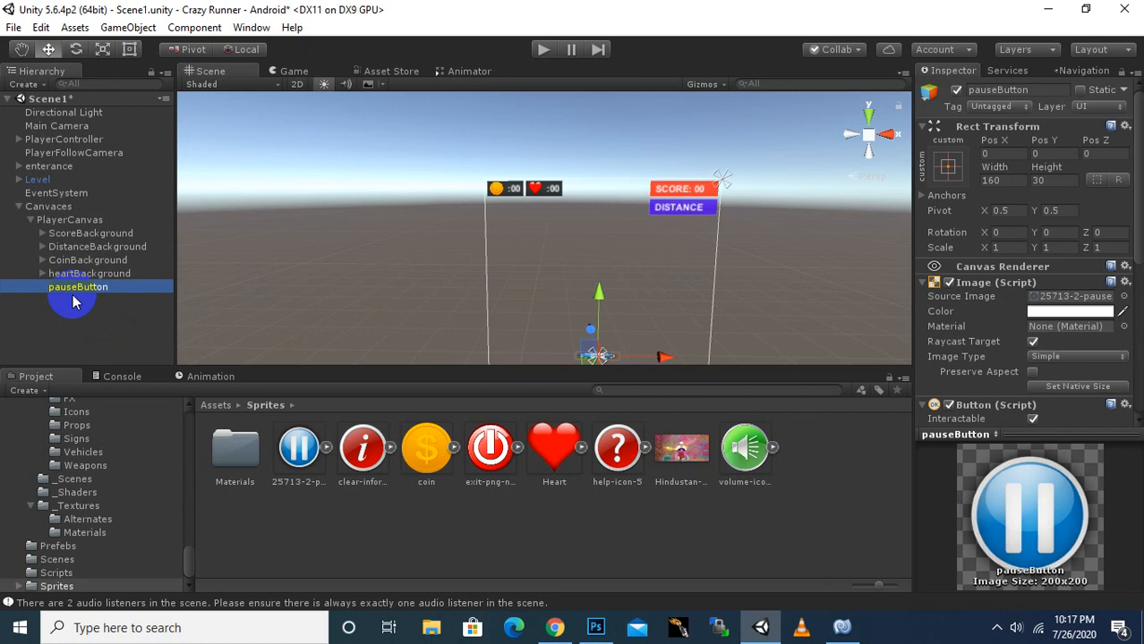
- Move pauseButton below the coin counter, to about X -297, Y 497, and set its height to 160
scroll(609, 255, up, 1)
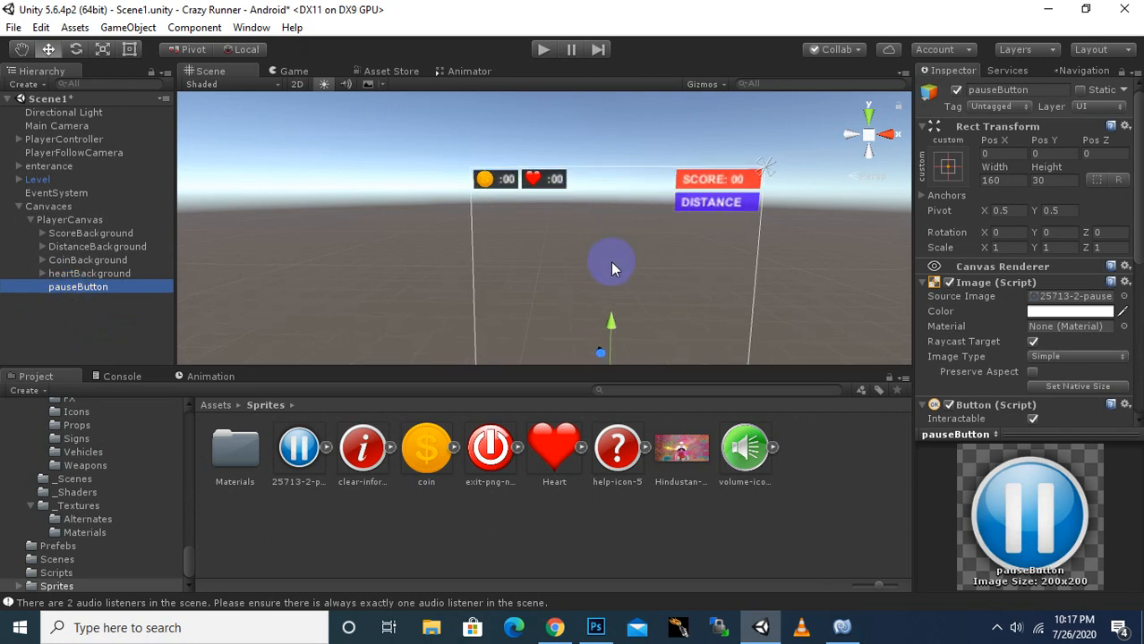
drag(607, 323, 602, 174)
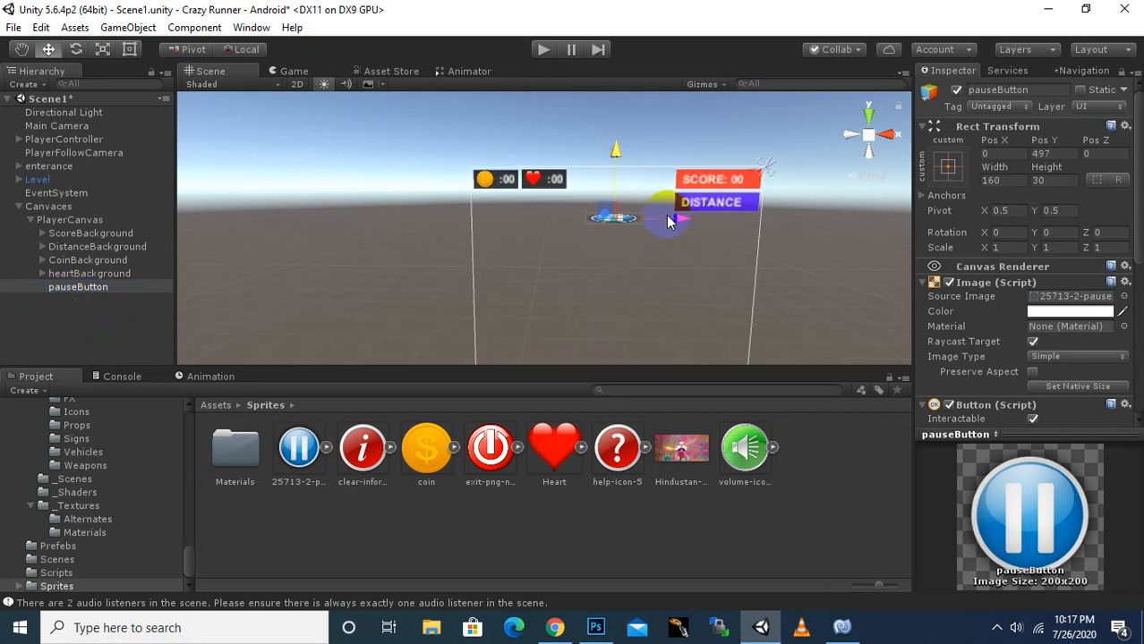
drag(665, 220, 575, 221)
click(1061, 181)
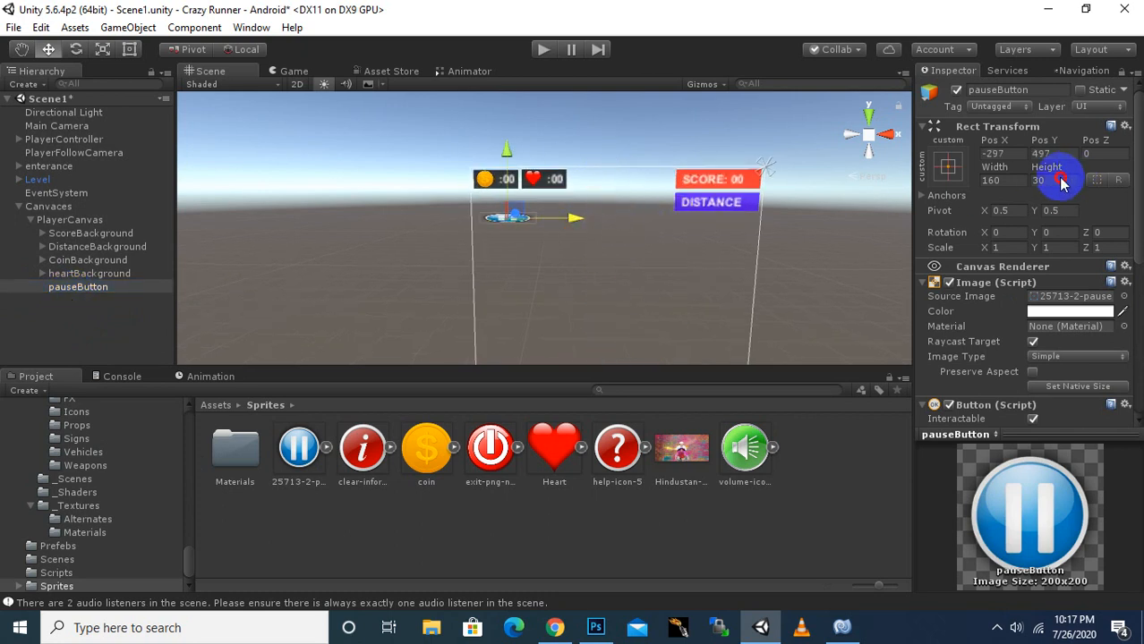
text(160)
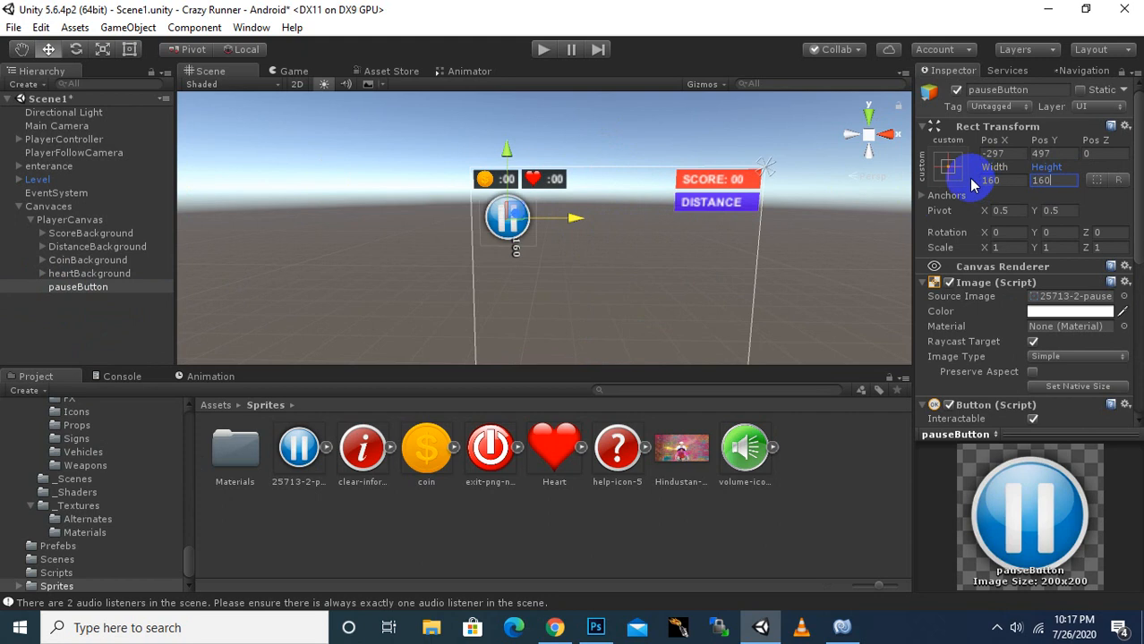
- Scale pauseButton down uniformly to about 0.6
scroll(579, 168, up, 3)
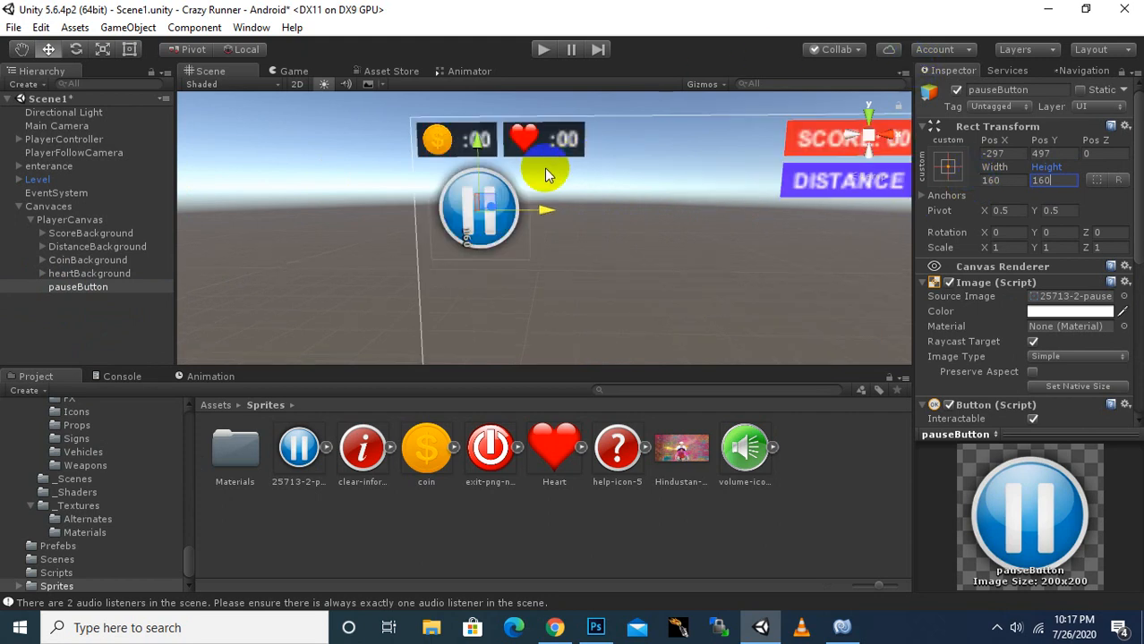
scroll(563, 176, up, 2)
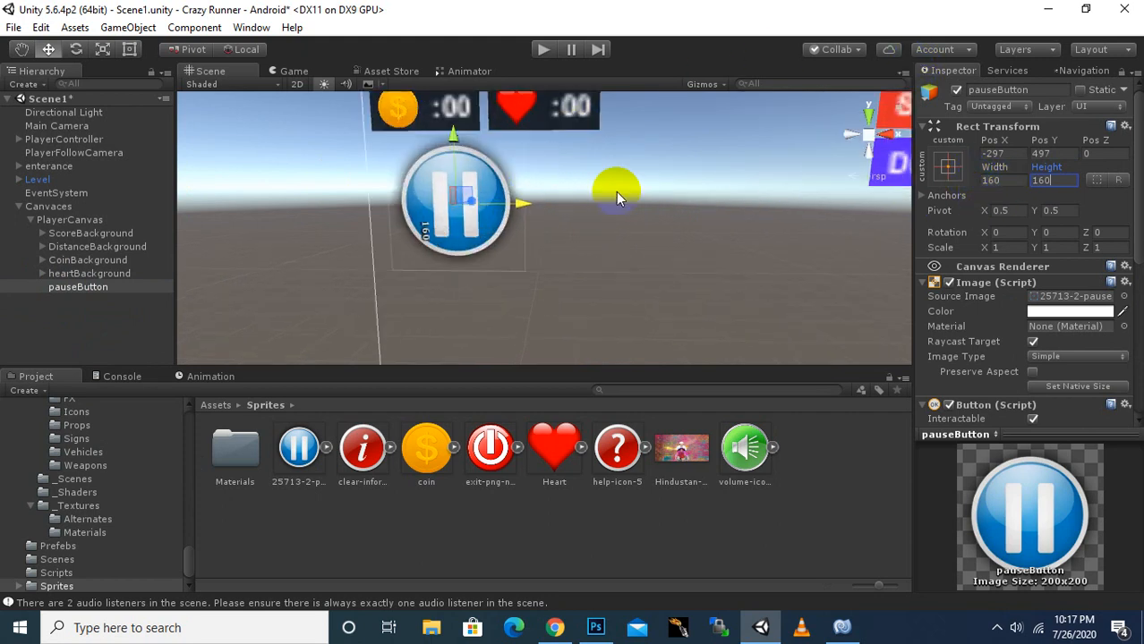
click(103, 50)
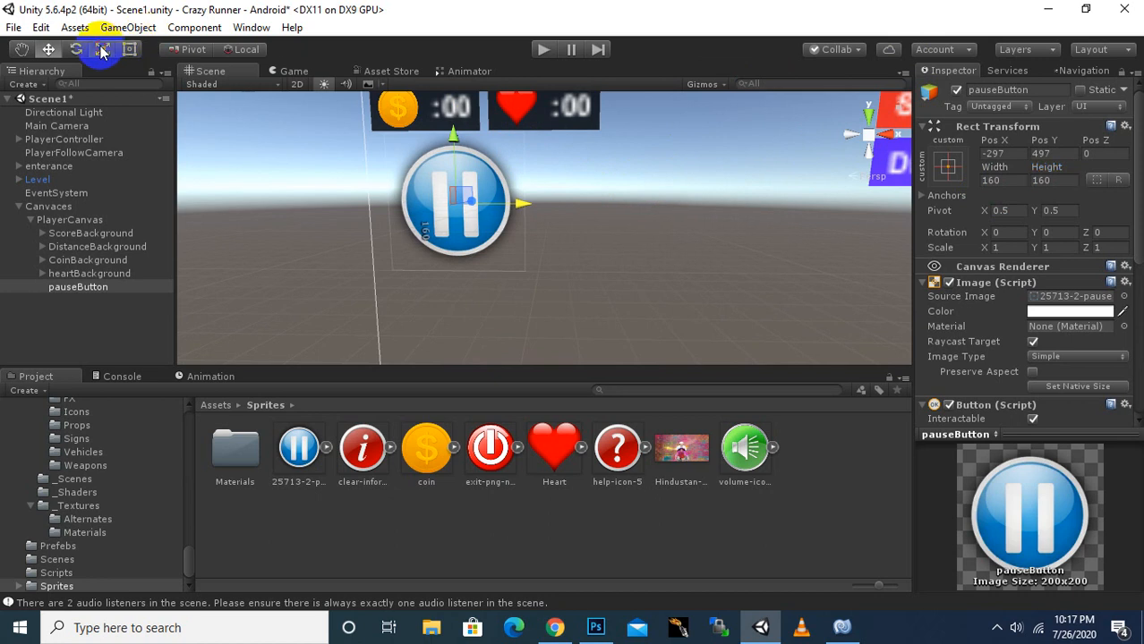
drag(455, 208, 438, 234)
- Move pauseButton closer beneath the coin counter, to about X -330, Y 519
click(48, 49)
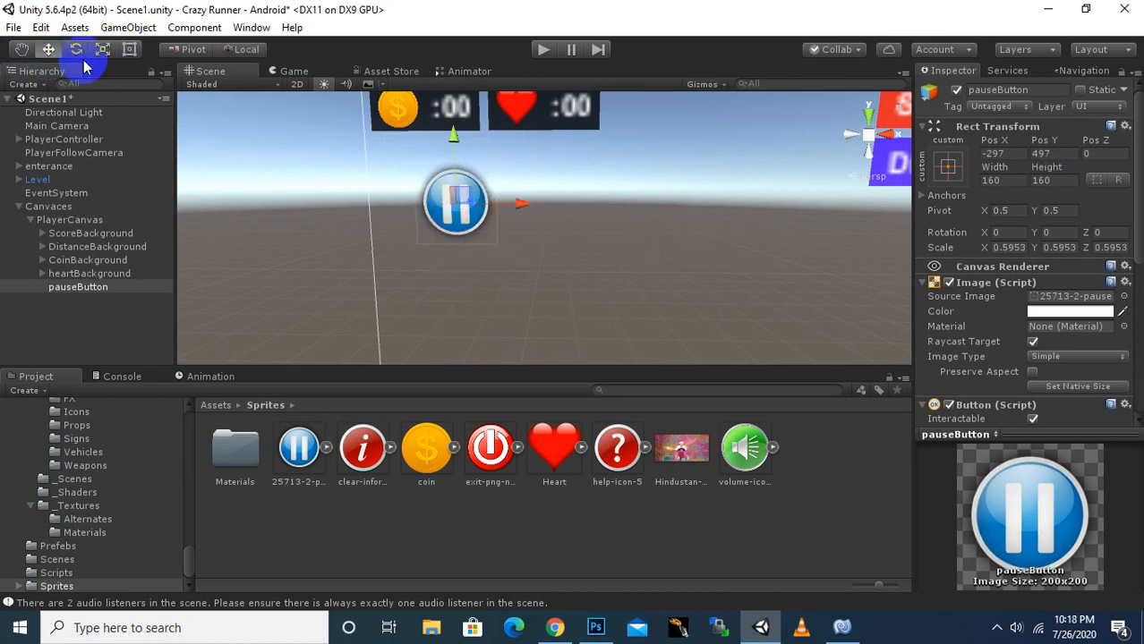
drag(549, 207, 475, 204)
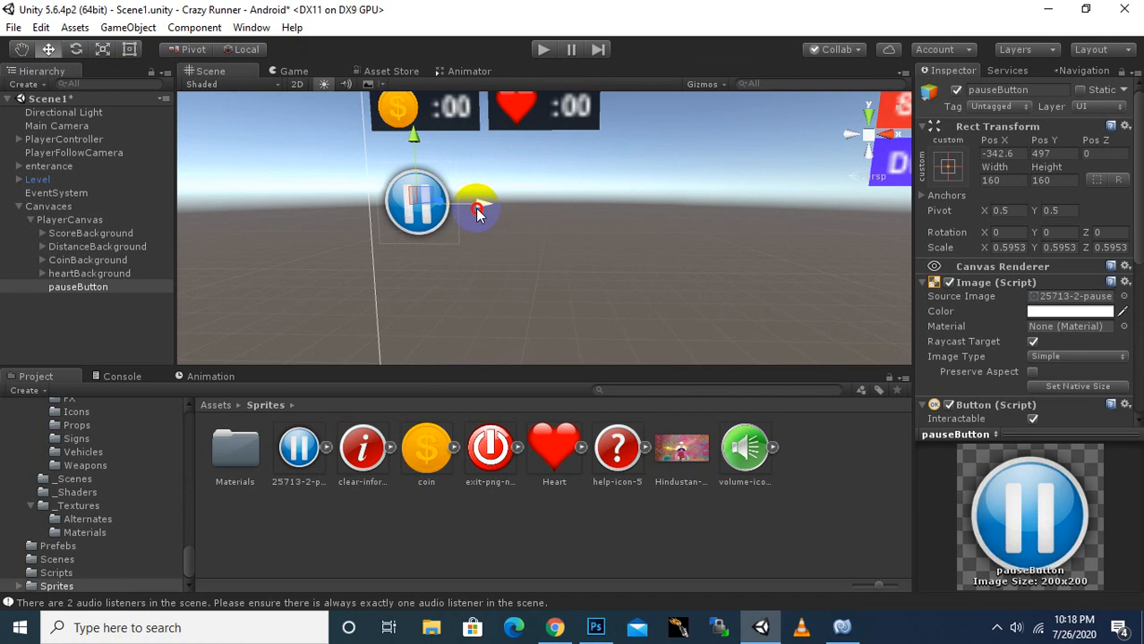
drag(426, 153, 428, 131)
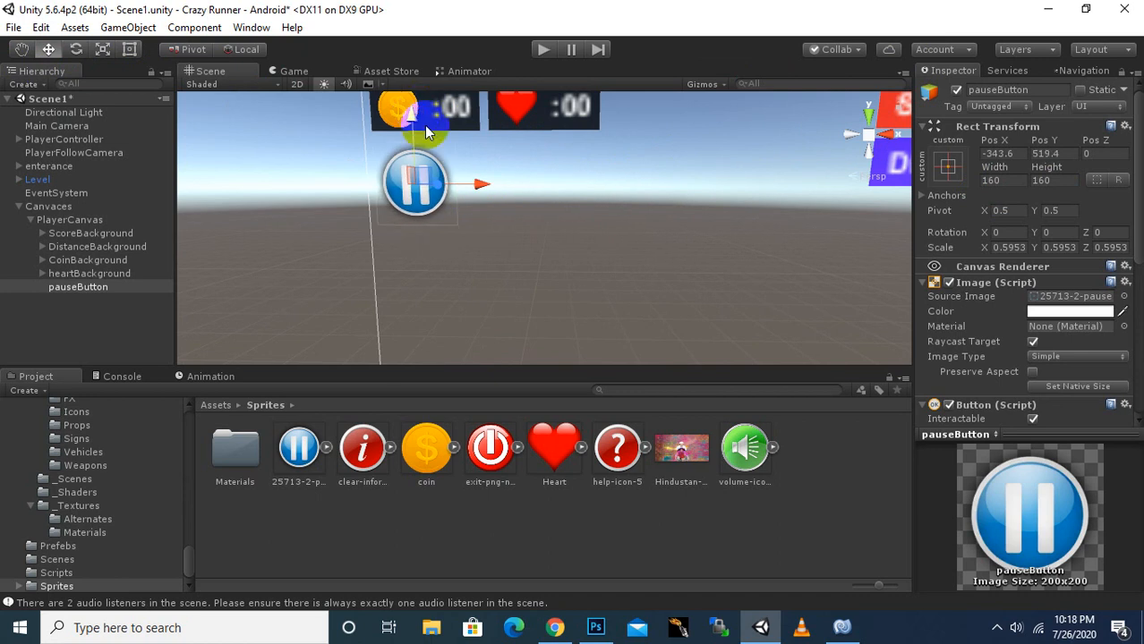
drag(486, 190, 497, 192)
scroll(496, 191, down, 5)
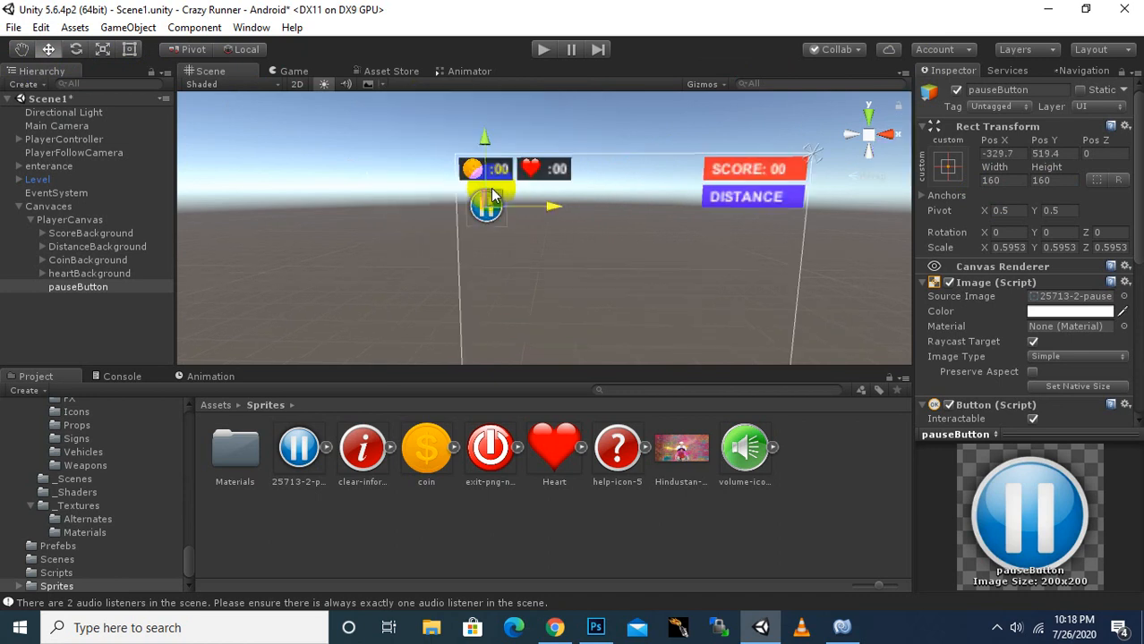
- Shrink pauseButton slightly further to a uniform scale of about 0.54
middle_drag(430, 201, 377, 197)
scroll(467, 161, up, 3)
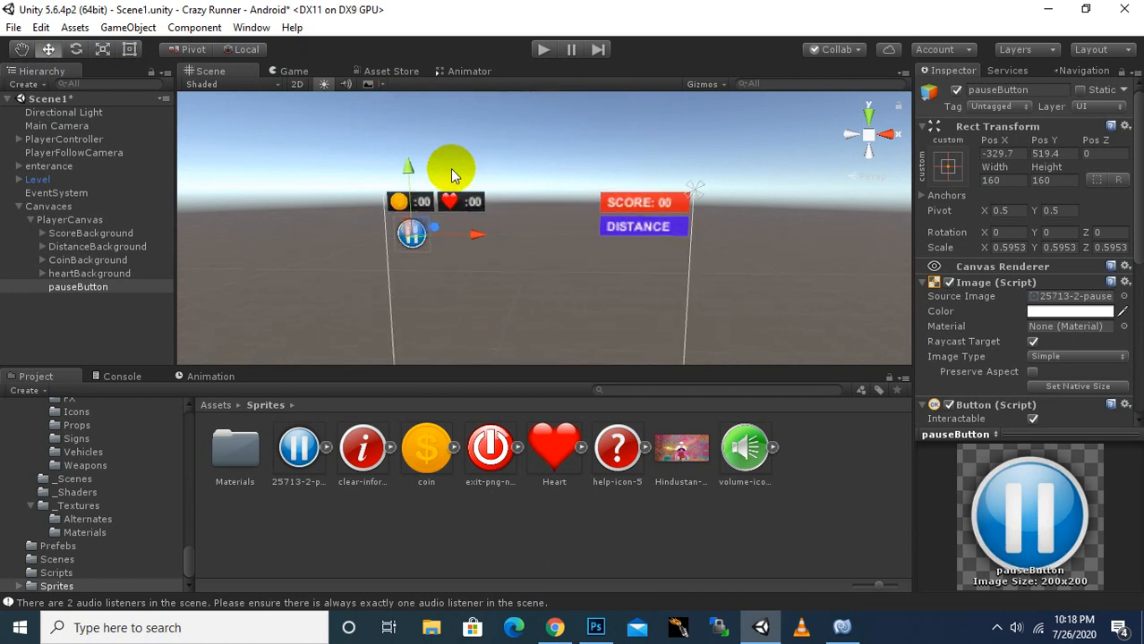
scroll(390, 183, up, 1)
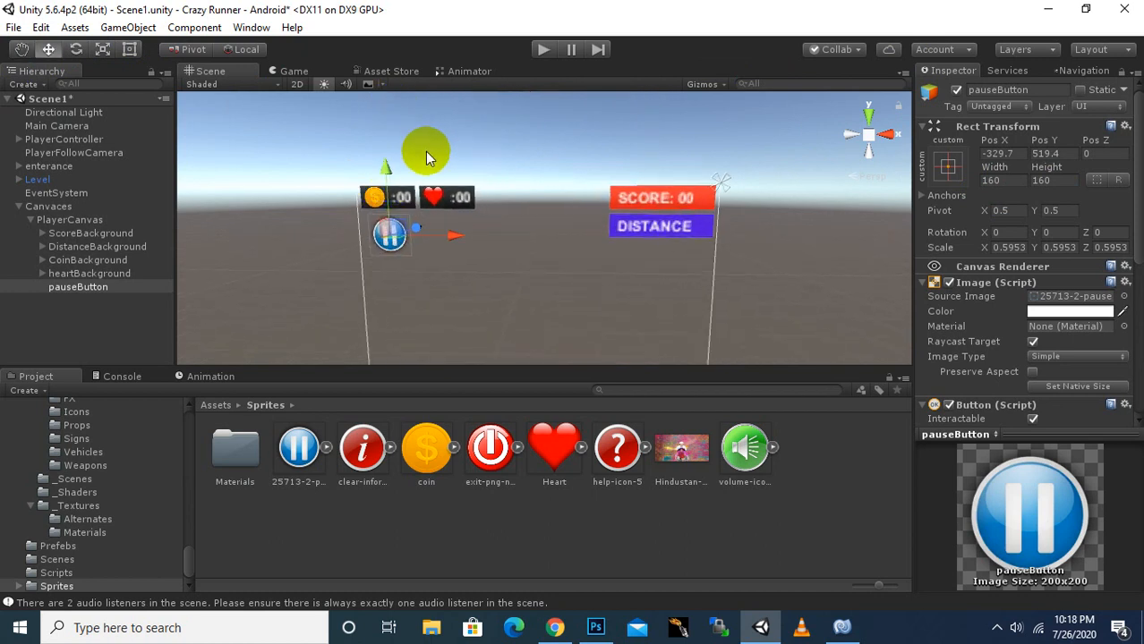
scroll(377, 191, up, 2)
scroll(374, 191, up, 1)
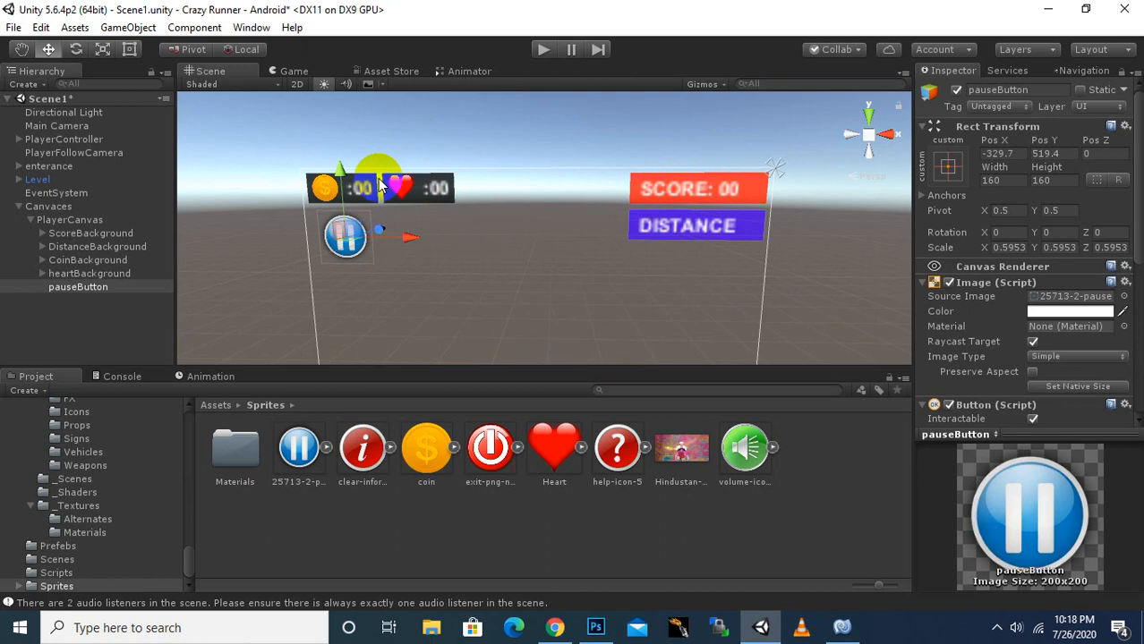
click(103, 50)
scroll(322, 242, up, 1)
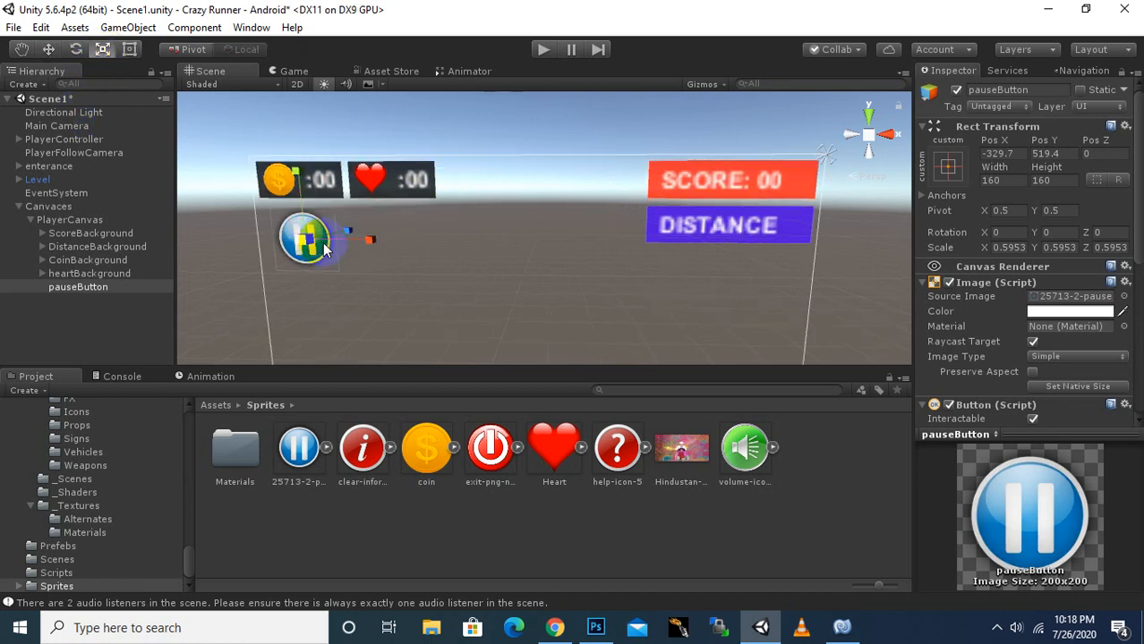
drag(304, 240, 305, 246)
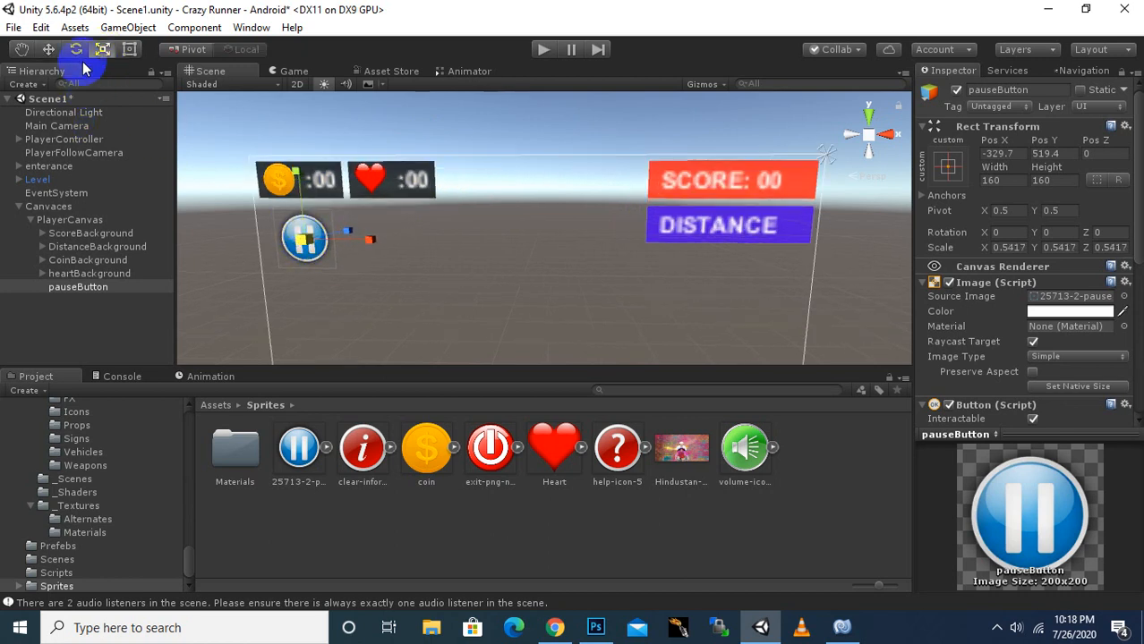
- Align pauseButton under the coin icon near the canvas edge, at about X -350, Y 525
click(49, 50)
scroll(336, 220, up, 2)
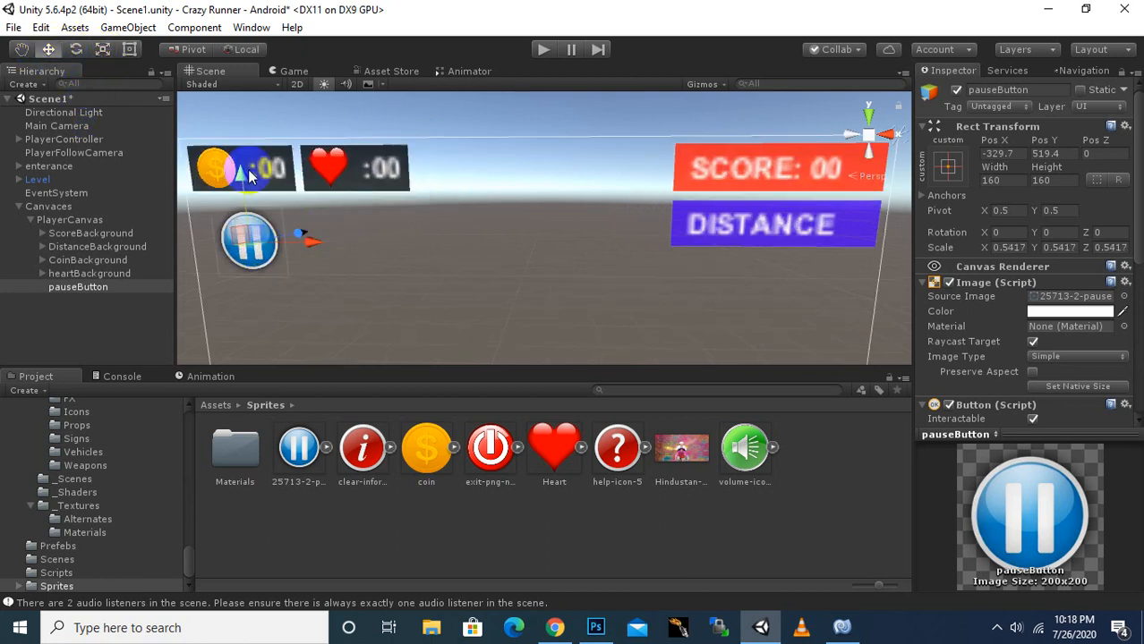
drag(242, 174, 242, 169)
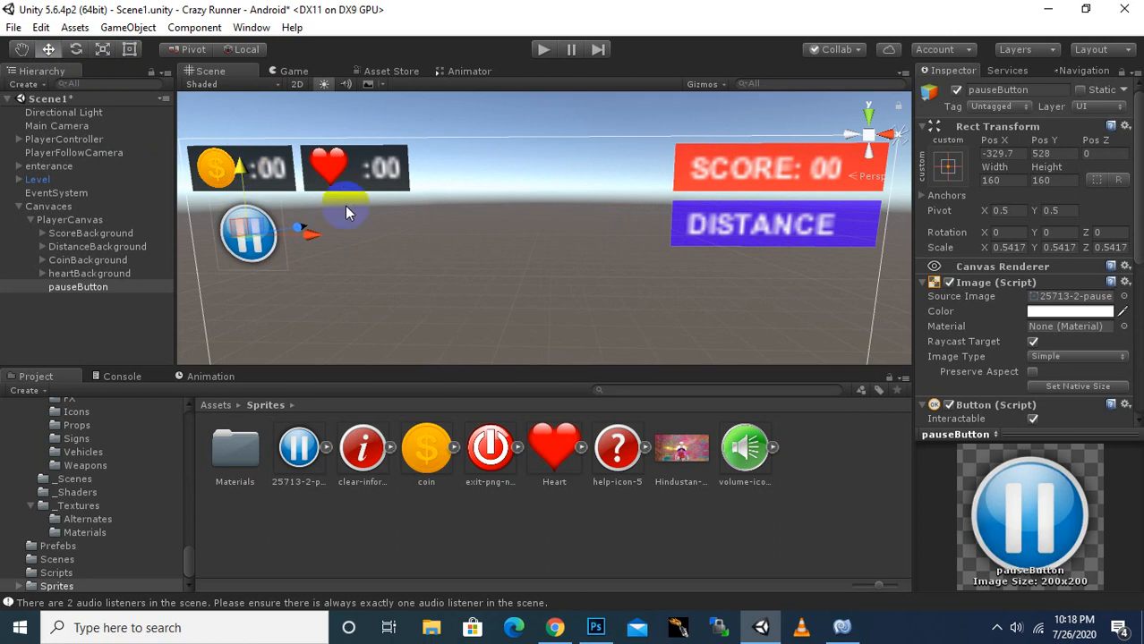
middle_drag(262, 230, 509, 210)
drag(572, 213, 556, 213)
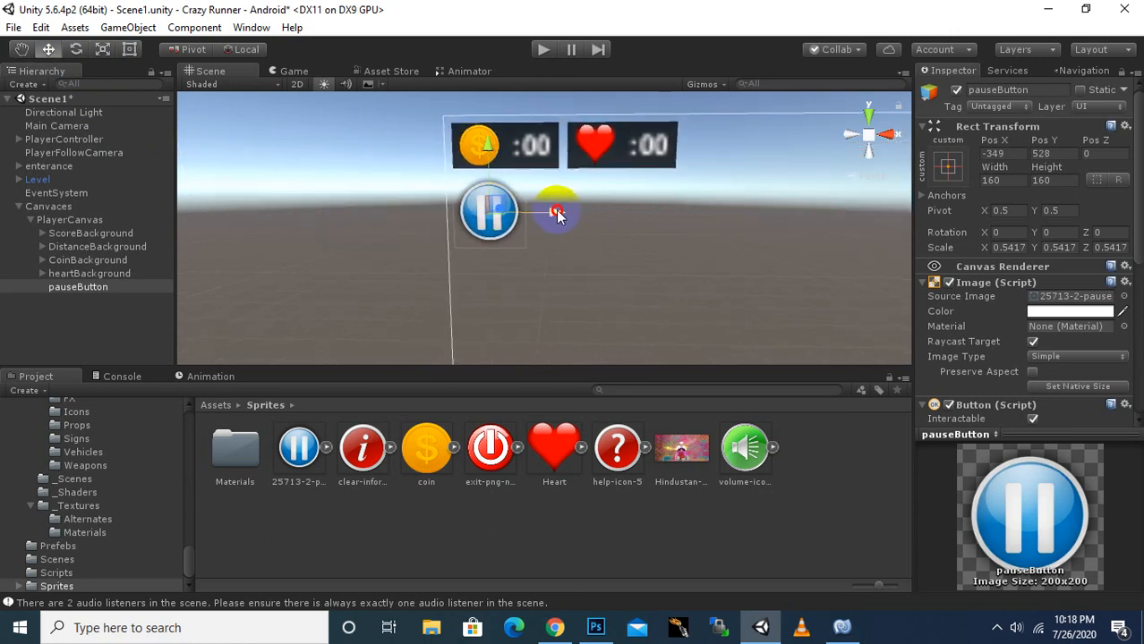
scroll(373, 218, down, 5)
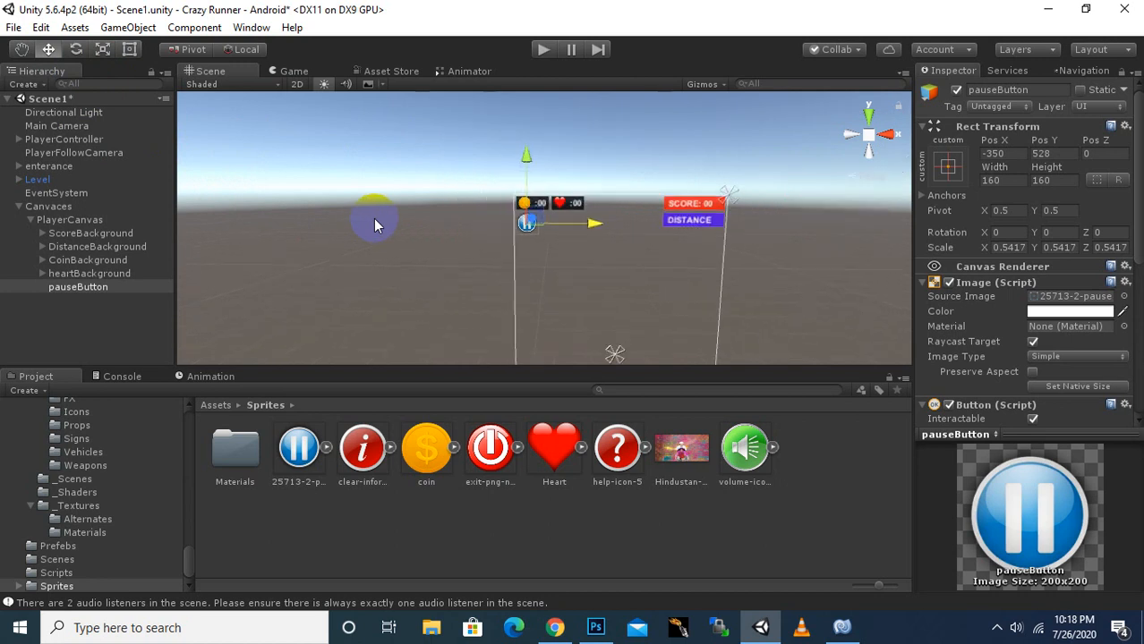
middle_drag(445, 238, 427, 196)
scroll(528, 171, up, 2)
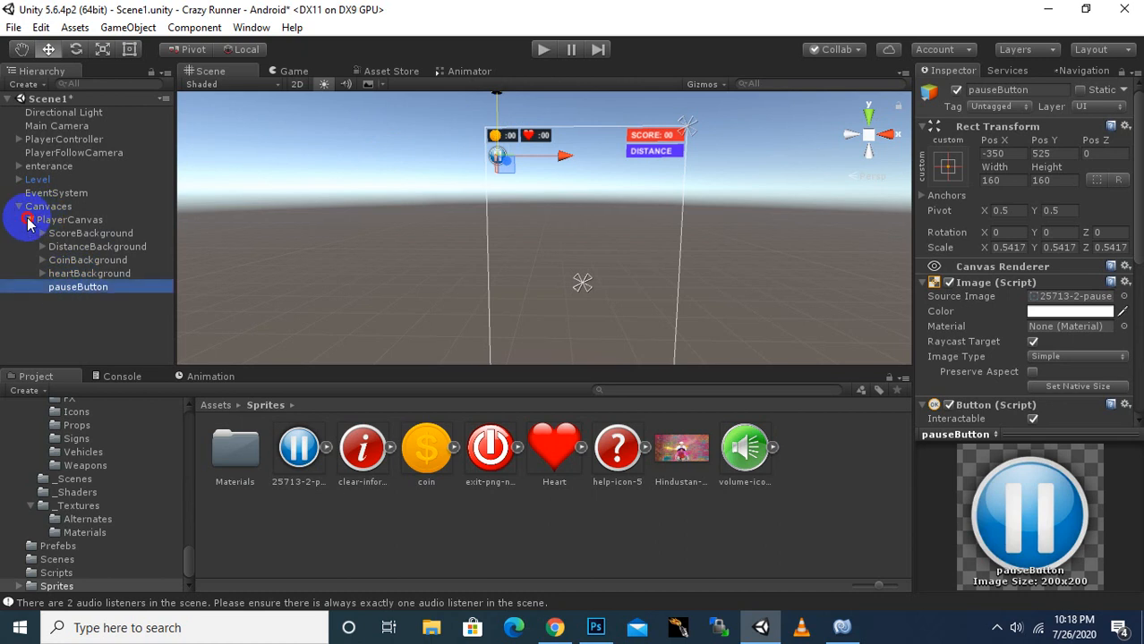
- Add a new UI Canvas to the scene and nest it under Canvaces alongside PlayerCanvas
click(31, 220)
click(68, 221)
click(76, 246)
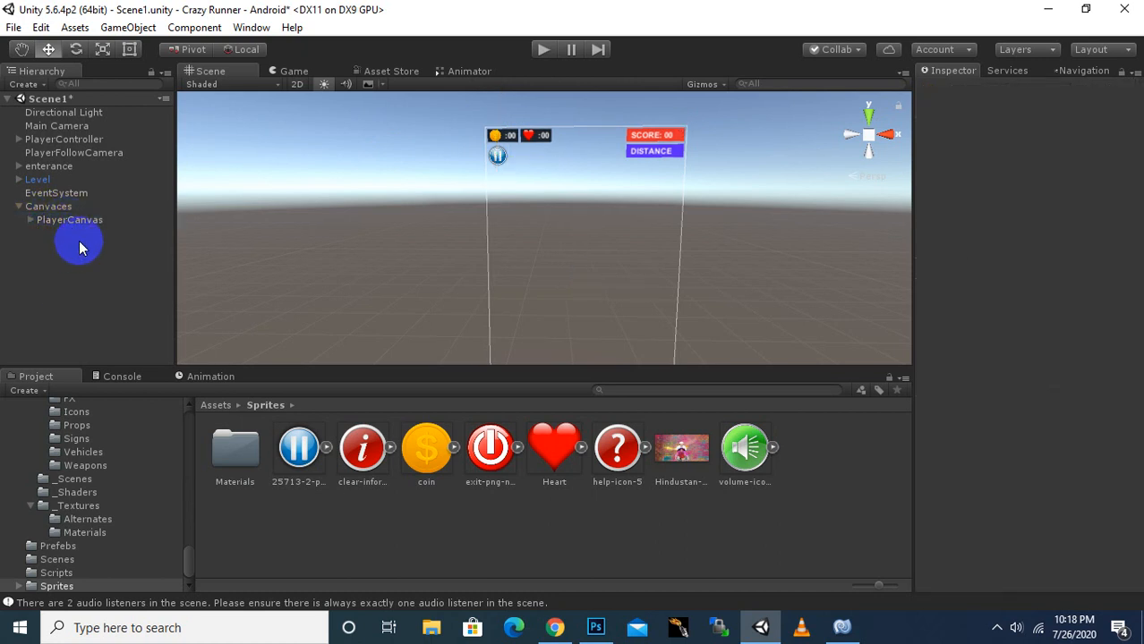
click(25, 84)
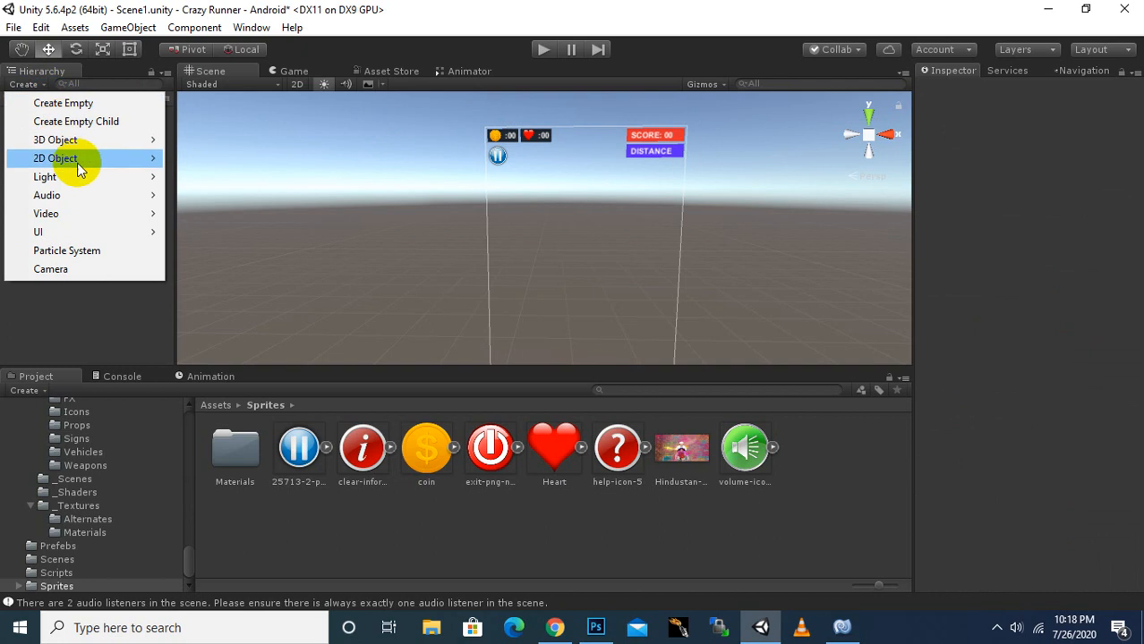
mouse_move(137, 241)
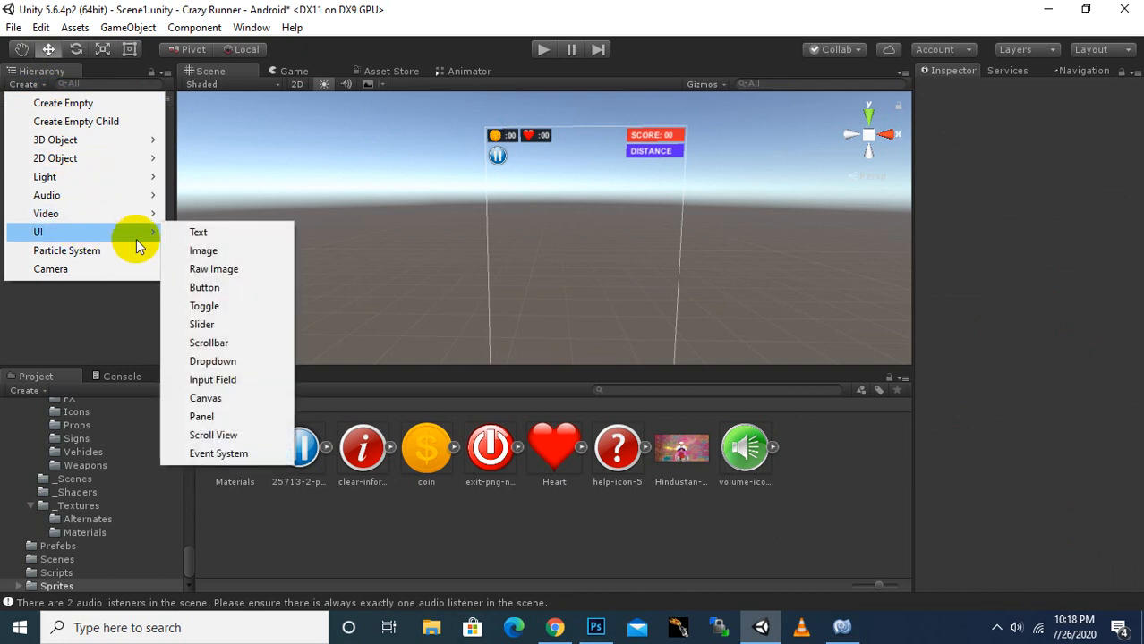
click(235, 398)
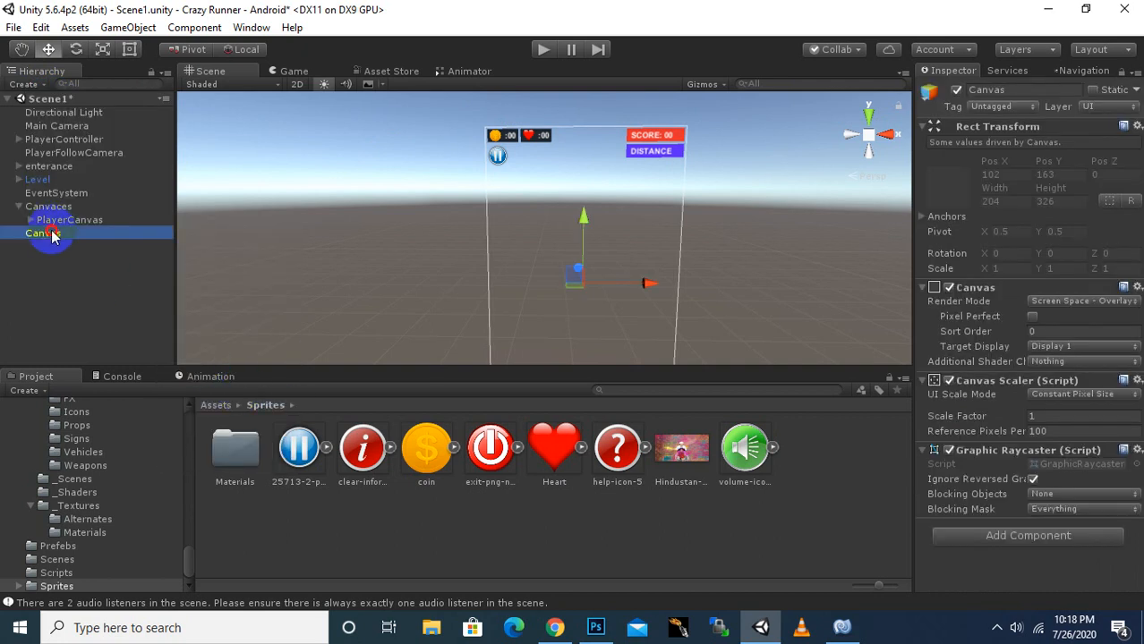
drag(51, 234, 56, 207)
- Rename the new canvas under Canvaces as MainCanvas
right_click(76, 246)
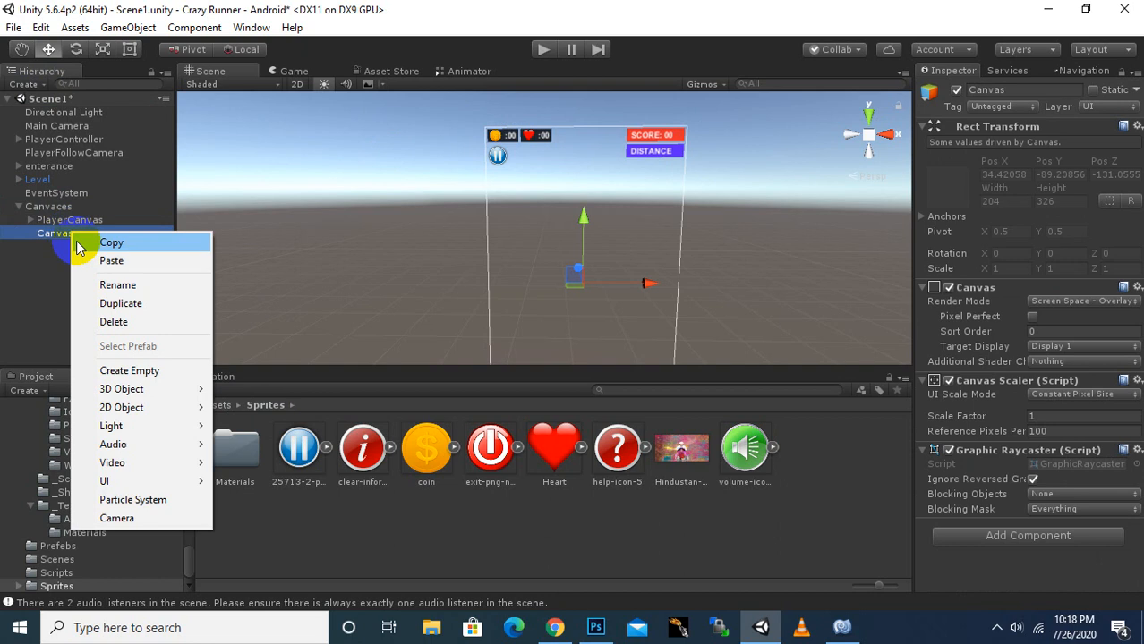
click(107, 285)
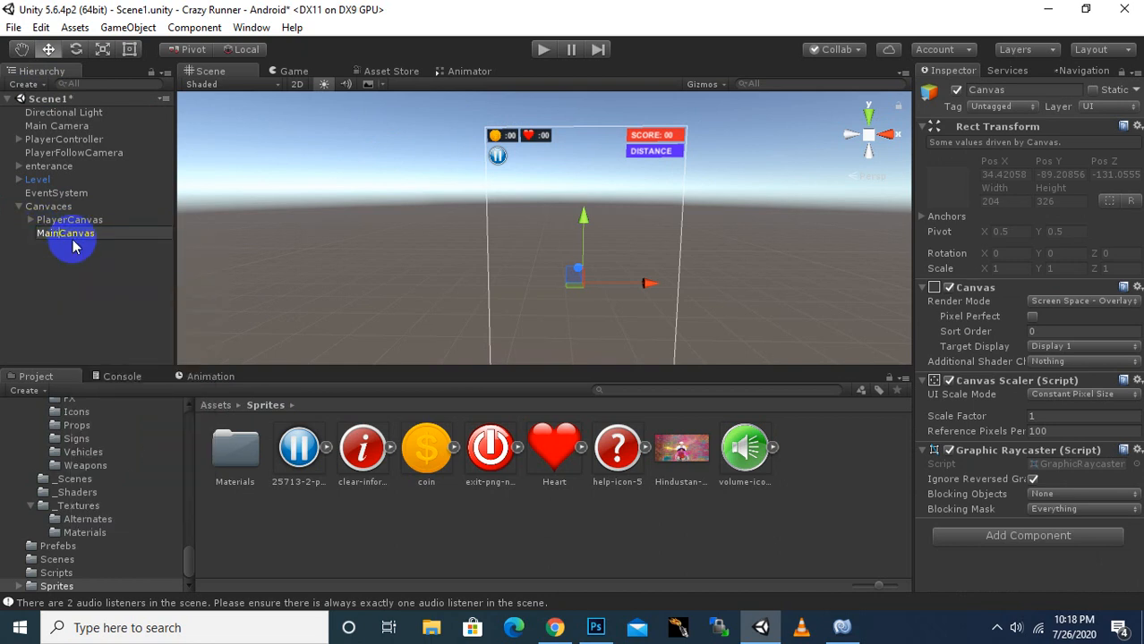
text(MainCanvas)
key(Return)
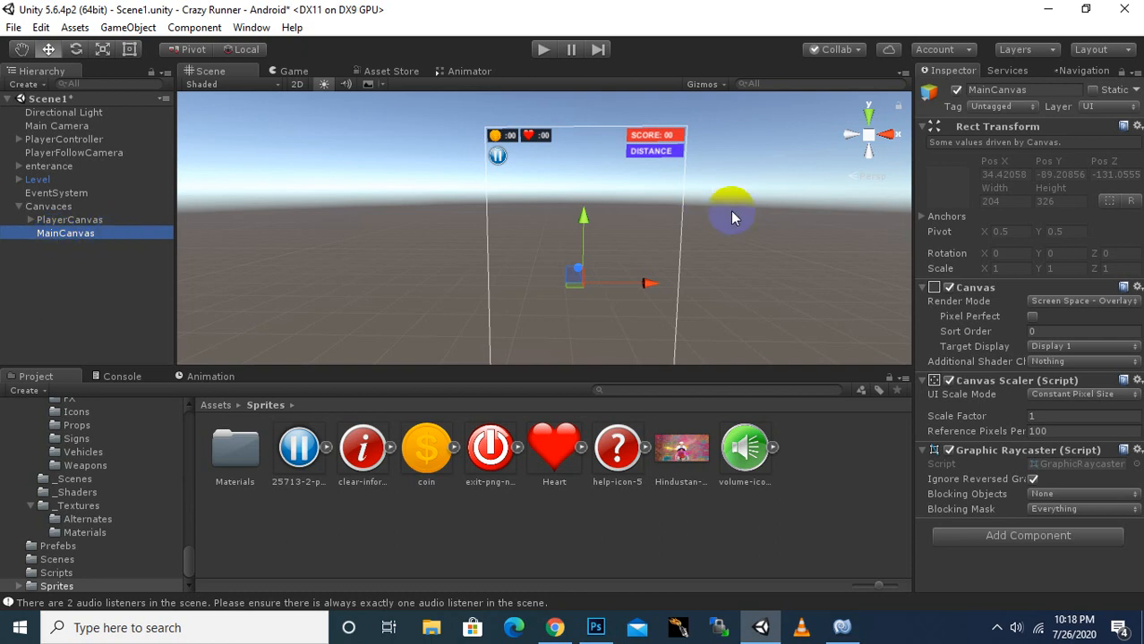
- Deactivate PlayerCanvas so its HUD is hidden in the scene, and select MainCanvas
click(71, 219)
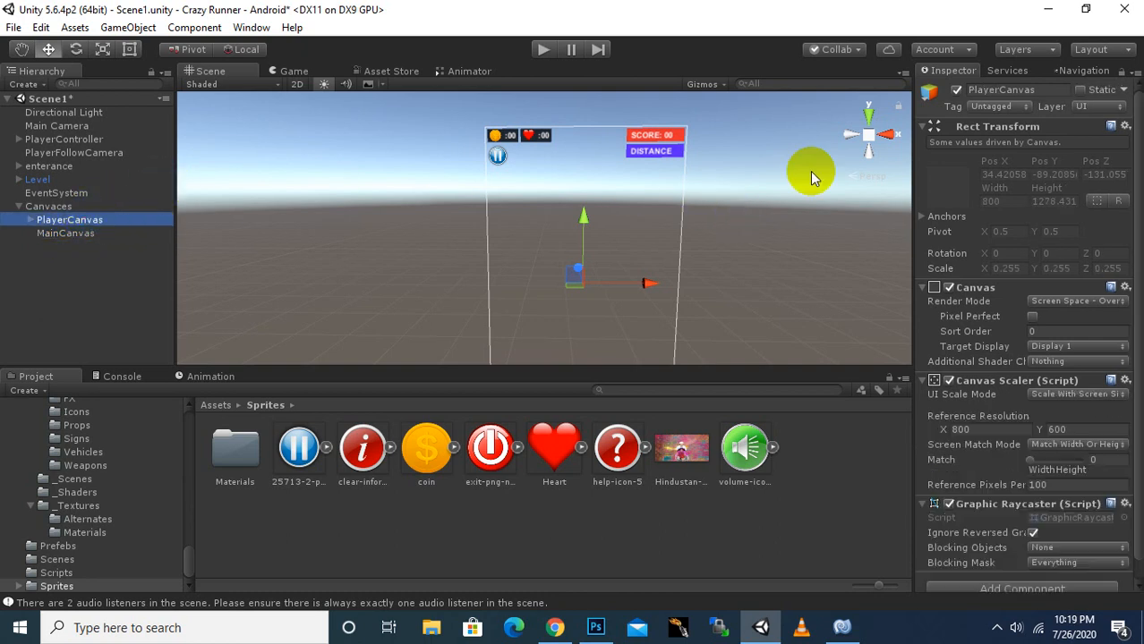
click(956, 91)
middle_drag(761, 197, 737, 166)
click(85, 235)
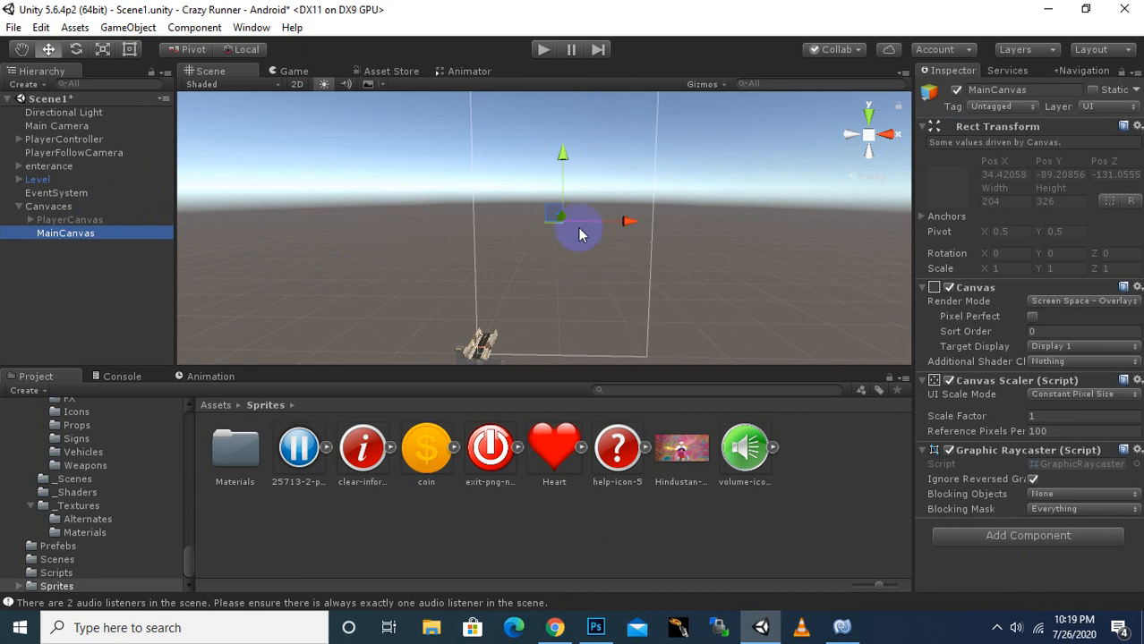
- Switch to Photoshop and create a 1280 × 720 pixel RGB document at 300 pixels/inch with a transparent background
click(597, 627)
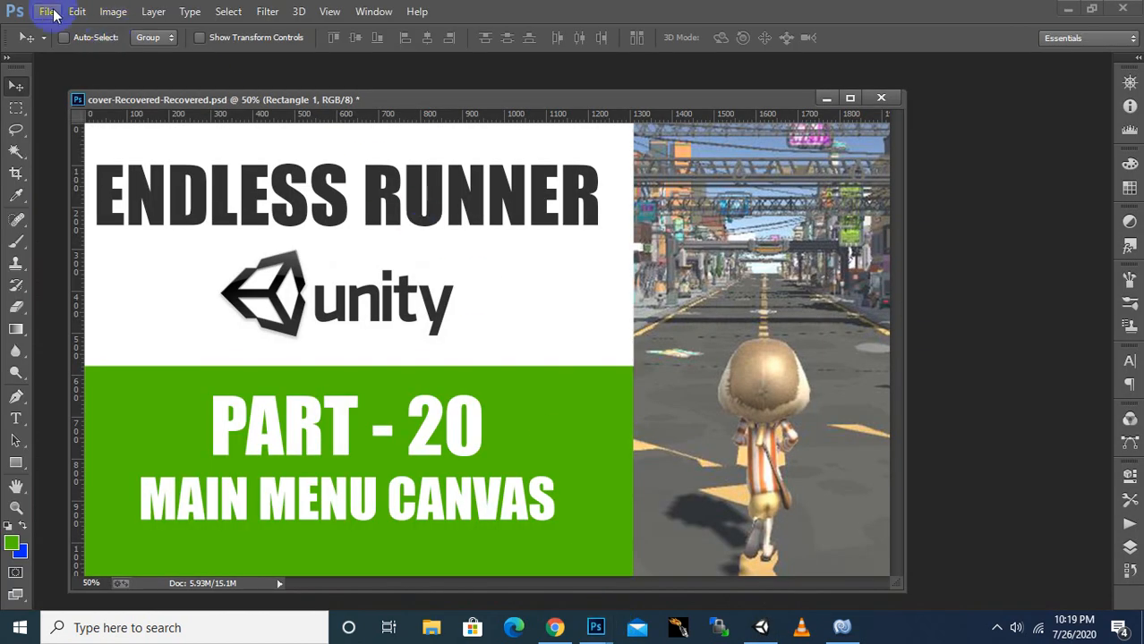
click(46, 12)
click(54, 29)
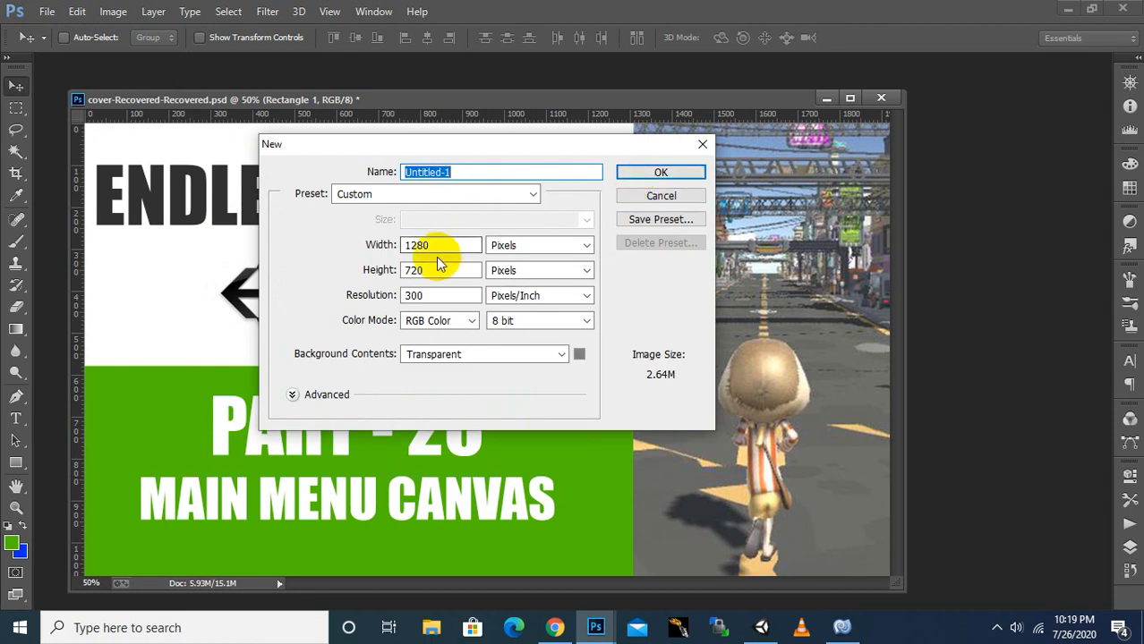
click(440, 245)
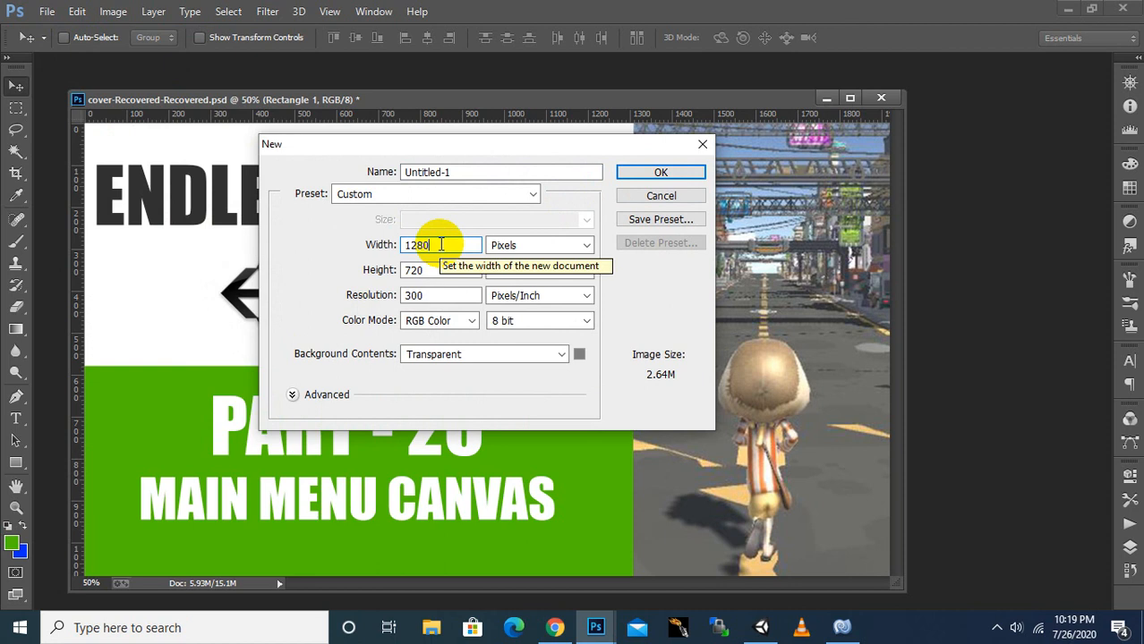
click(642, 176)
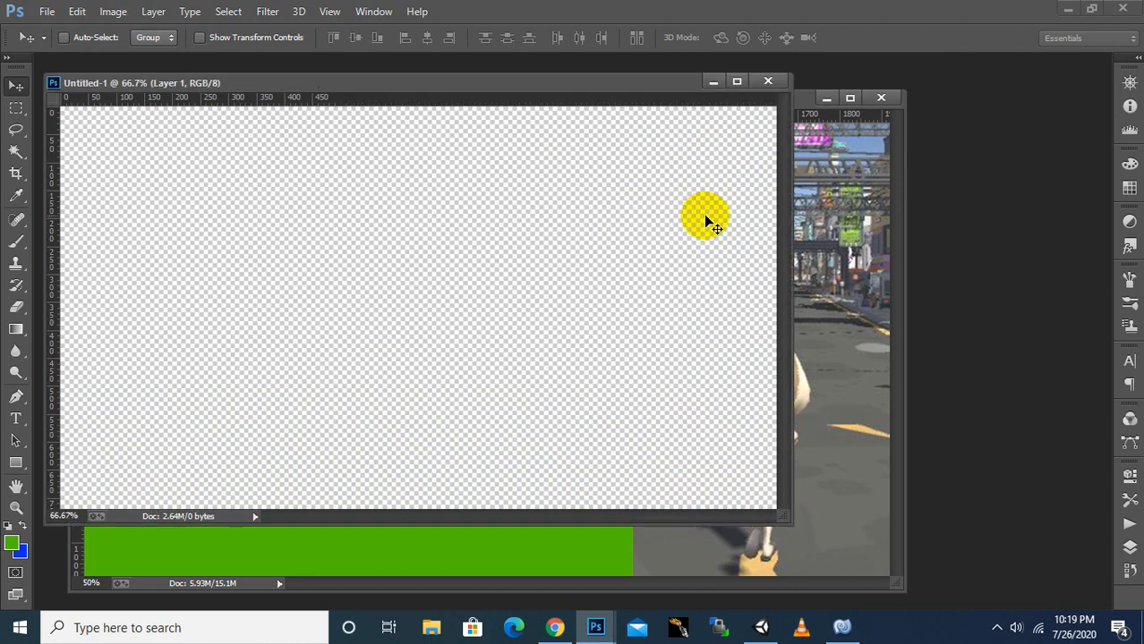
drag(658, 85, 766, 96)
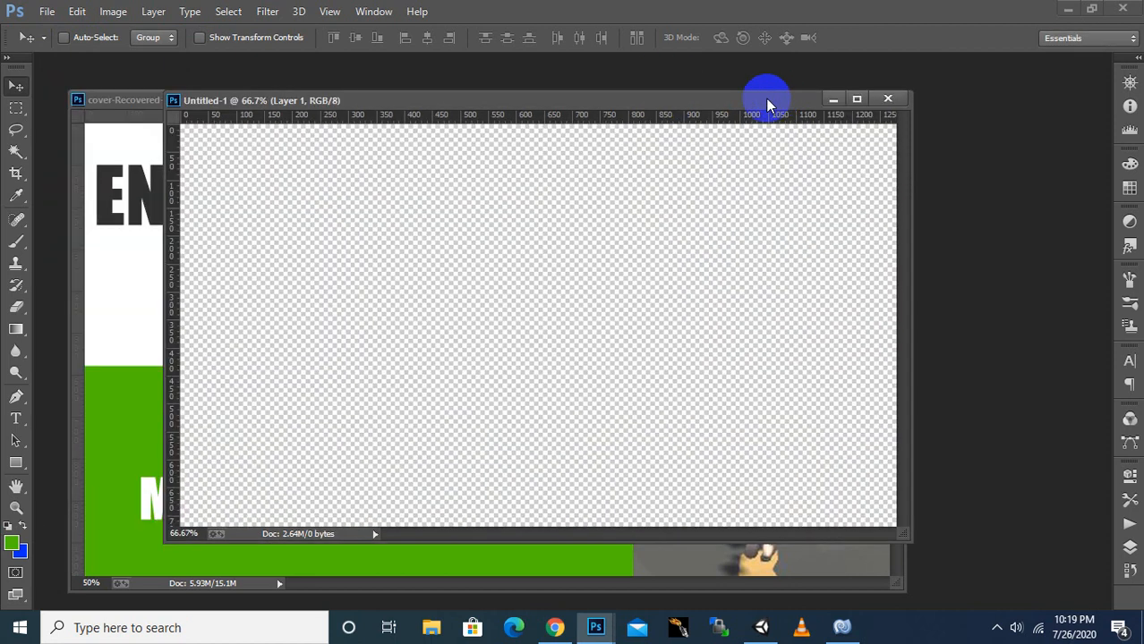
- Add a text layer reading "CRAZY RUNNER" in the new document
click(15, 417)
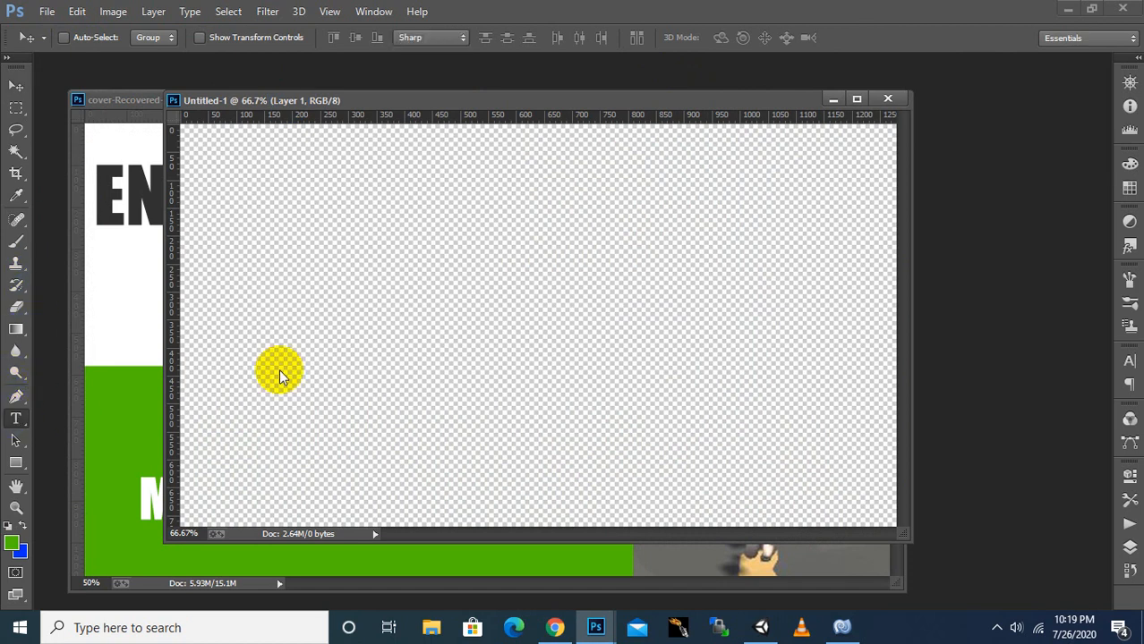
click(449, 348)
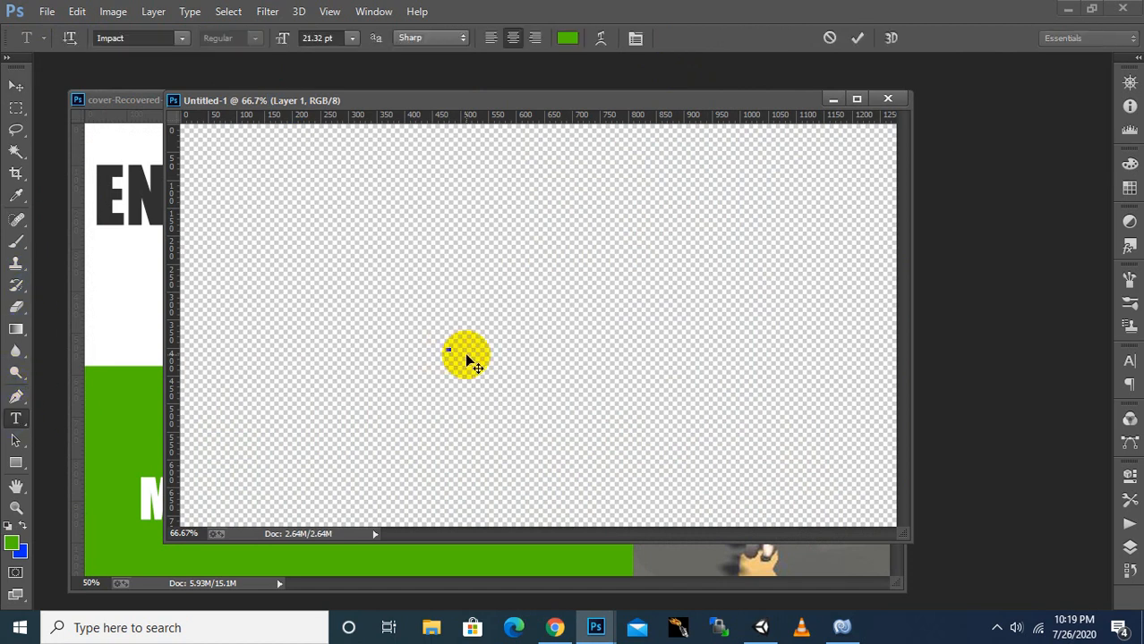
text(CR)
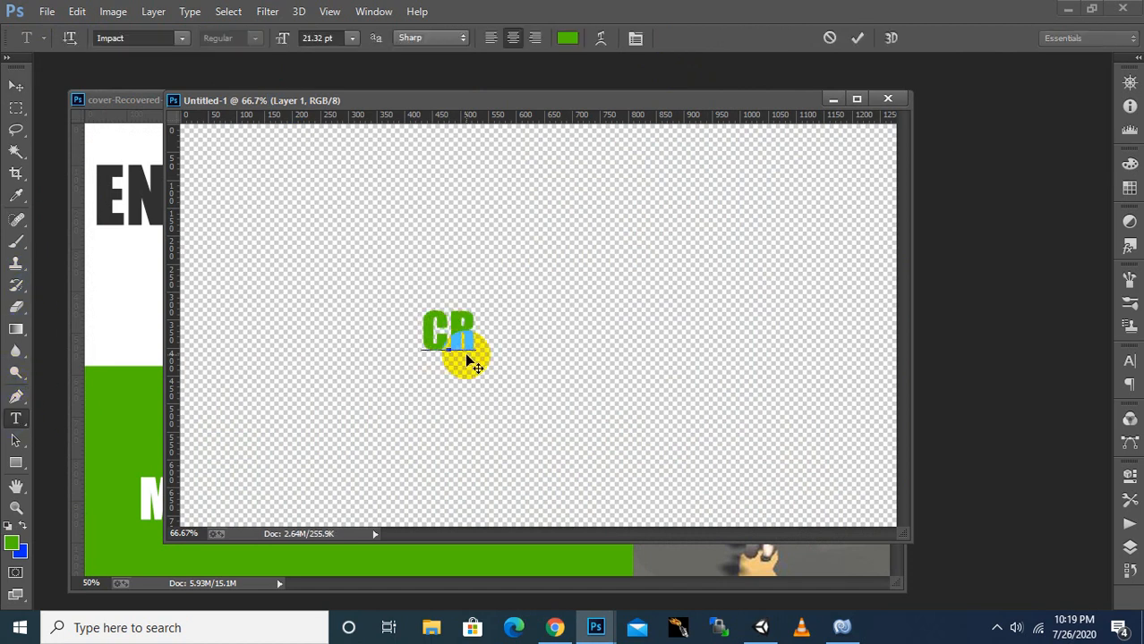
text(AZY)
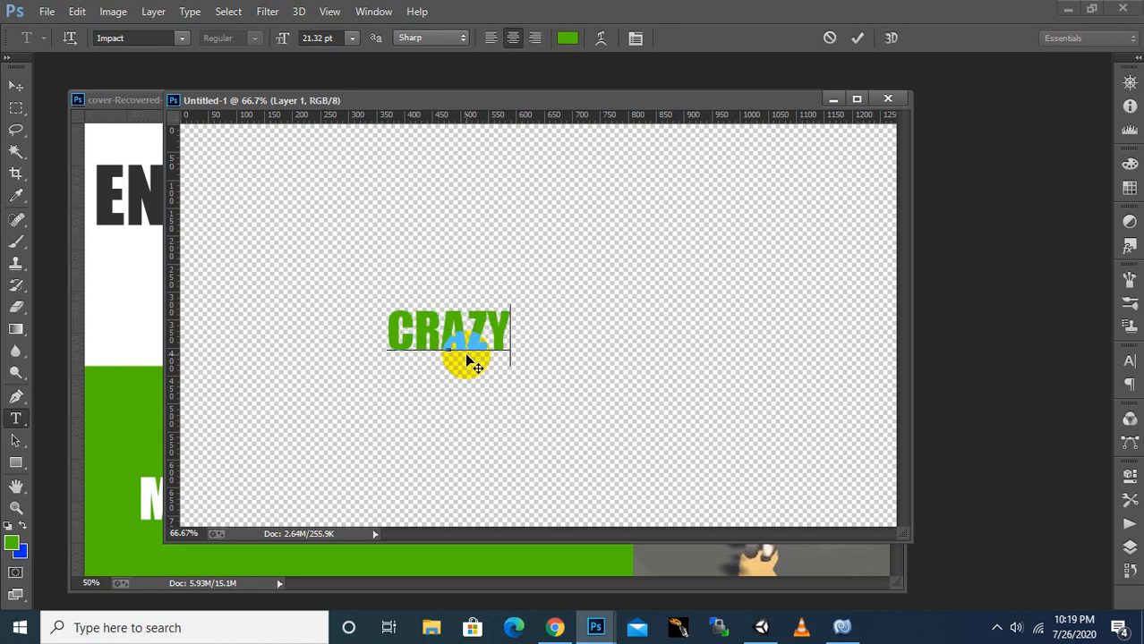
text( RUNNER)
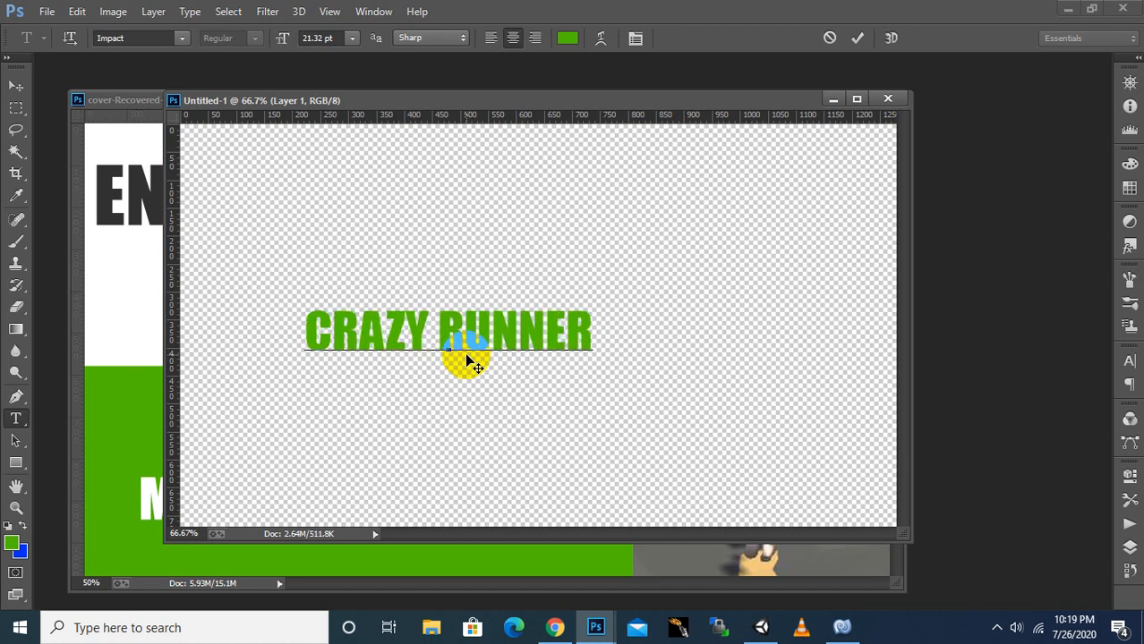
- Change the CRAZY RUNNER text's font to Mistral and move the text closer to the middle of the canvas
key(ctrl+a)
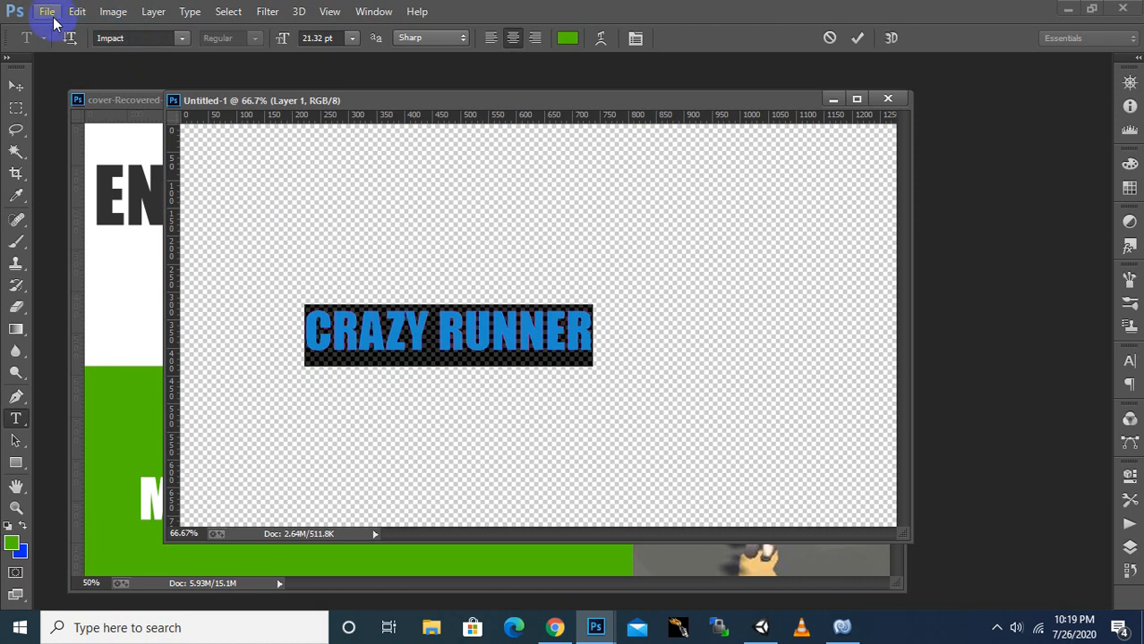
click(180, 37)
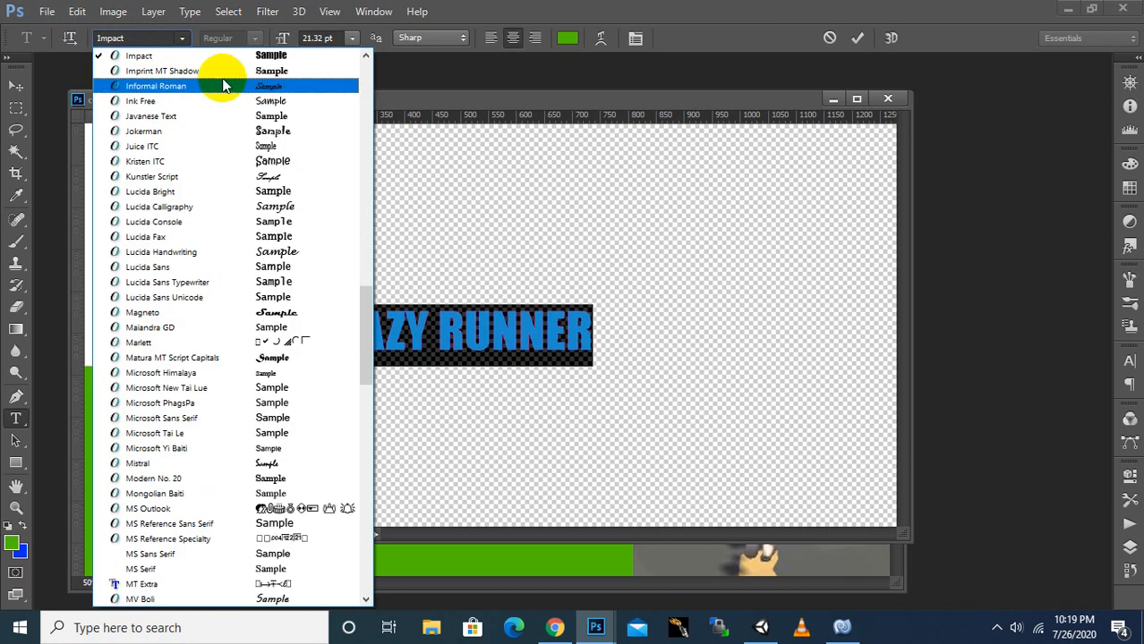
click(268, 161)
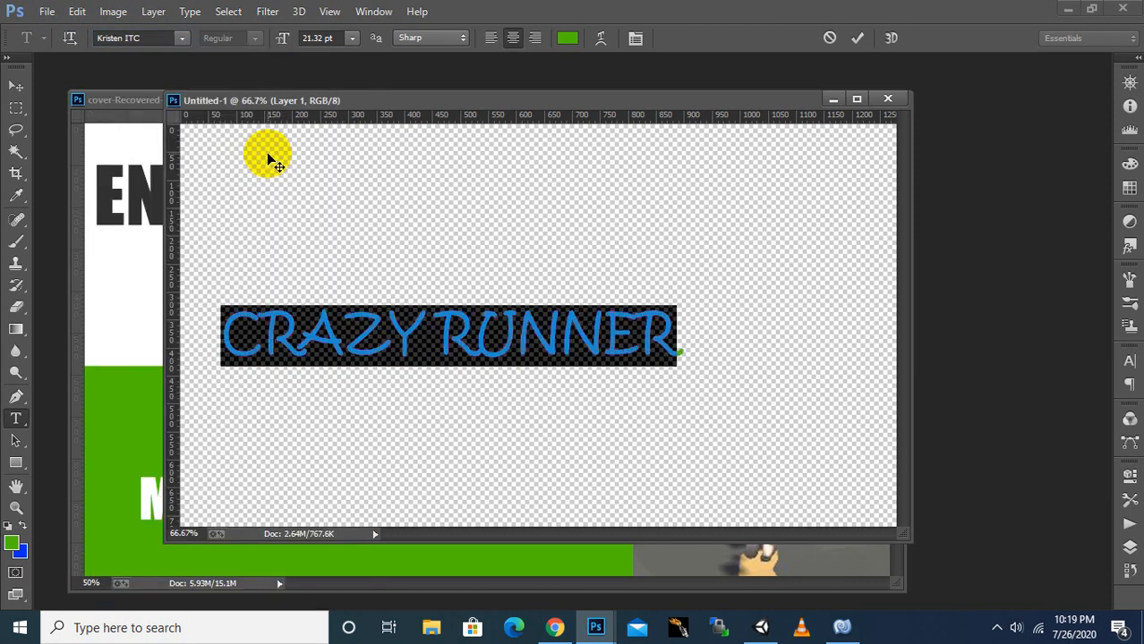
click(182, 38)
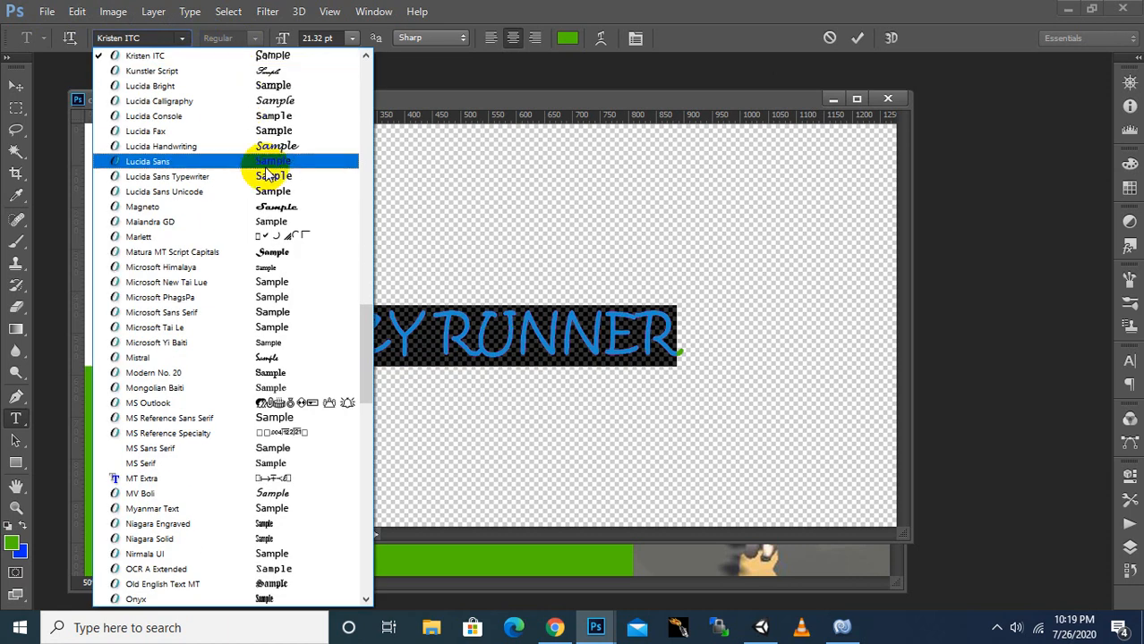
click(265, 356)
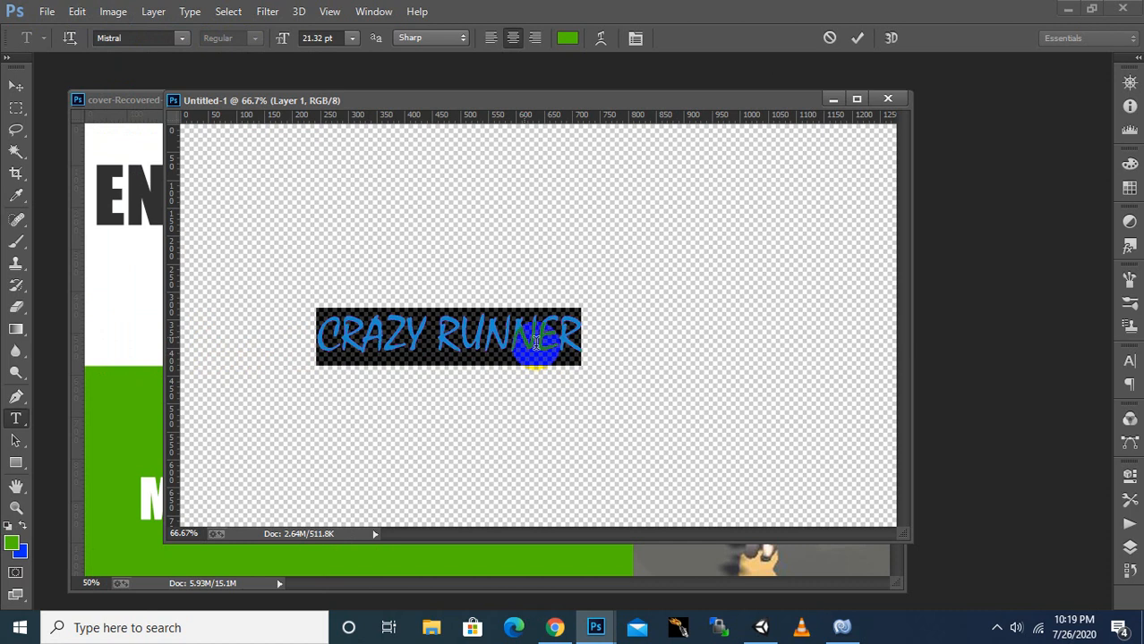
click(16, 85)
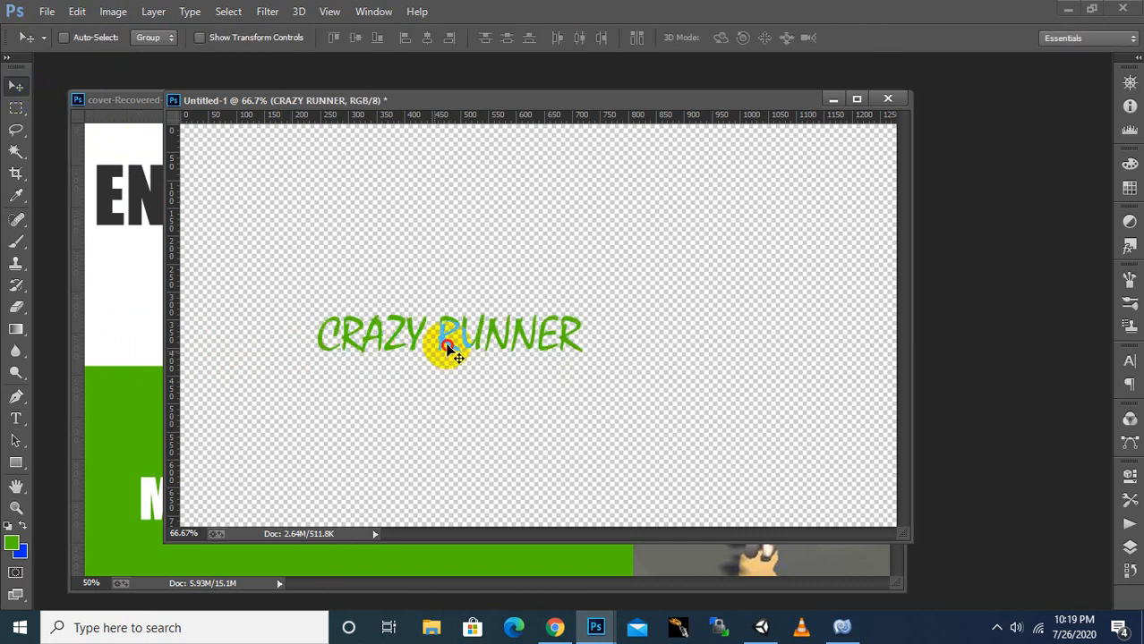
drag(435, 351, 509, 330)
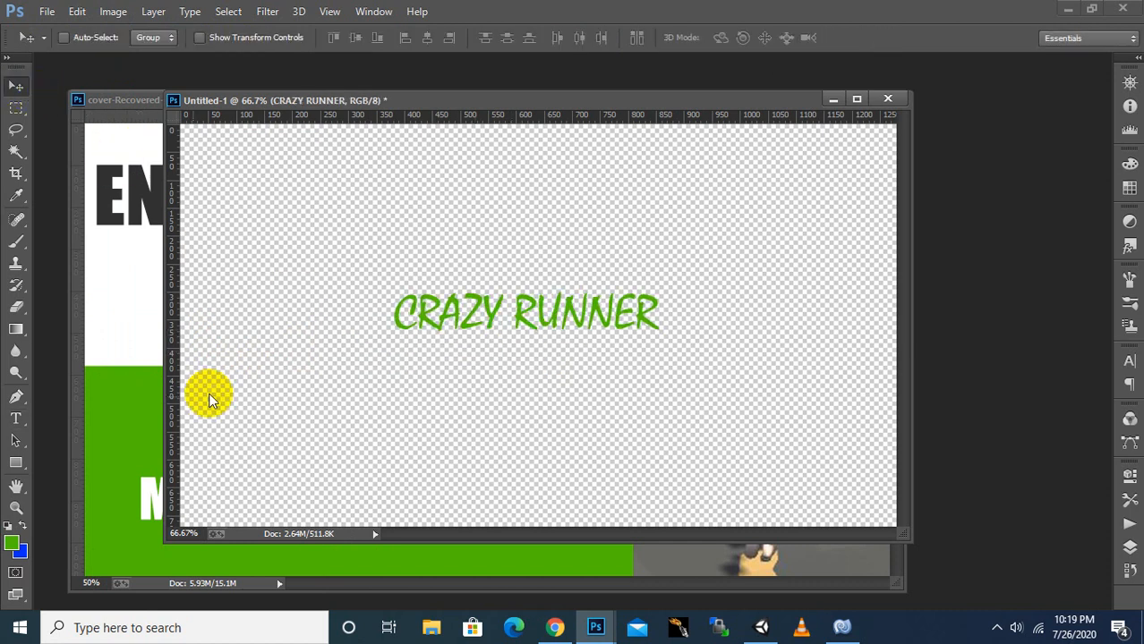
- Set the foreground color to white (ffffff) and fill the CRAZY RUNNER text layer with it
click(13, 421)
click(11, 542)
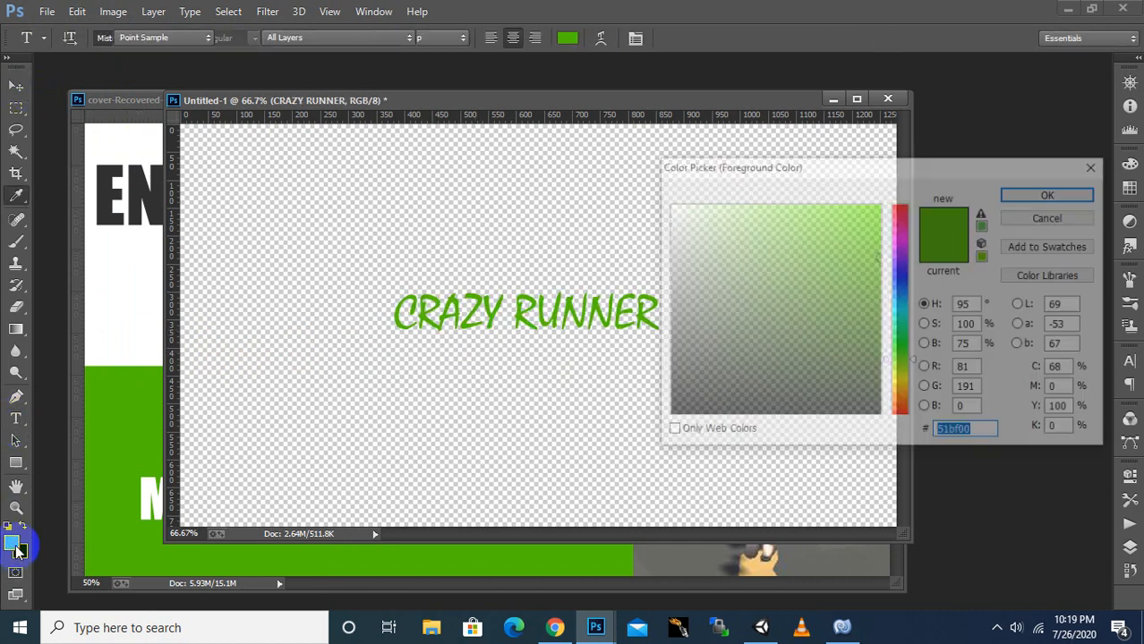
drag(716, 397, 623, 169)
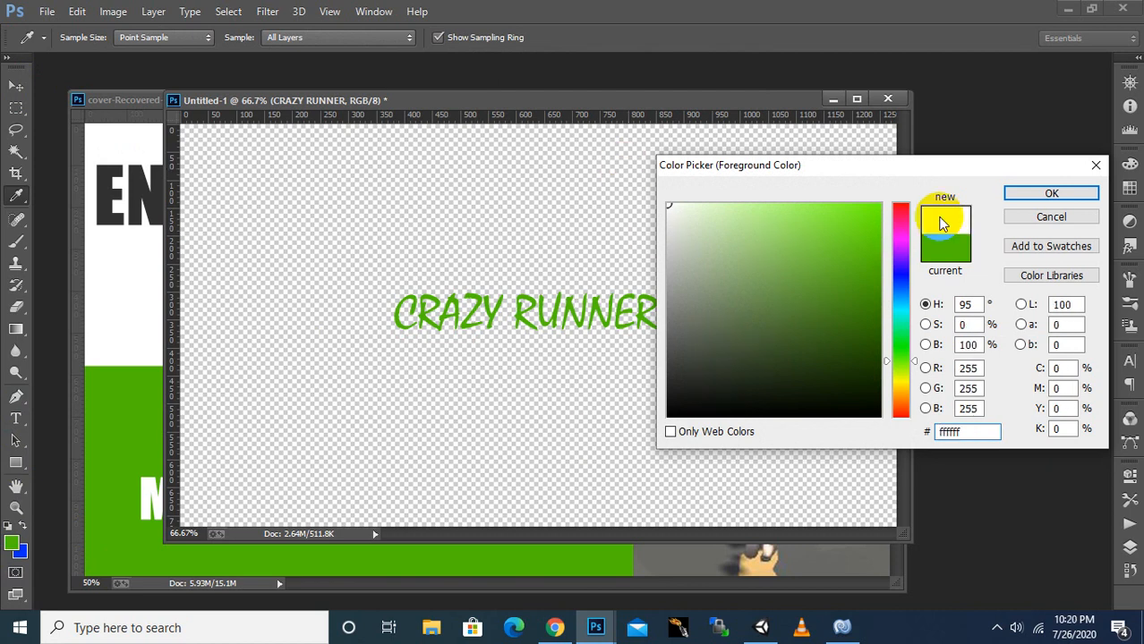
click(1020, 195)
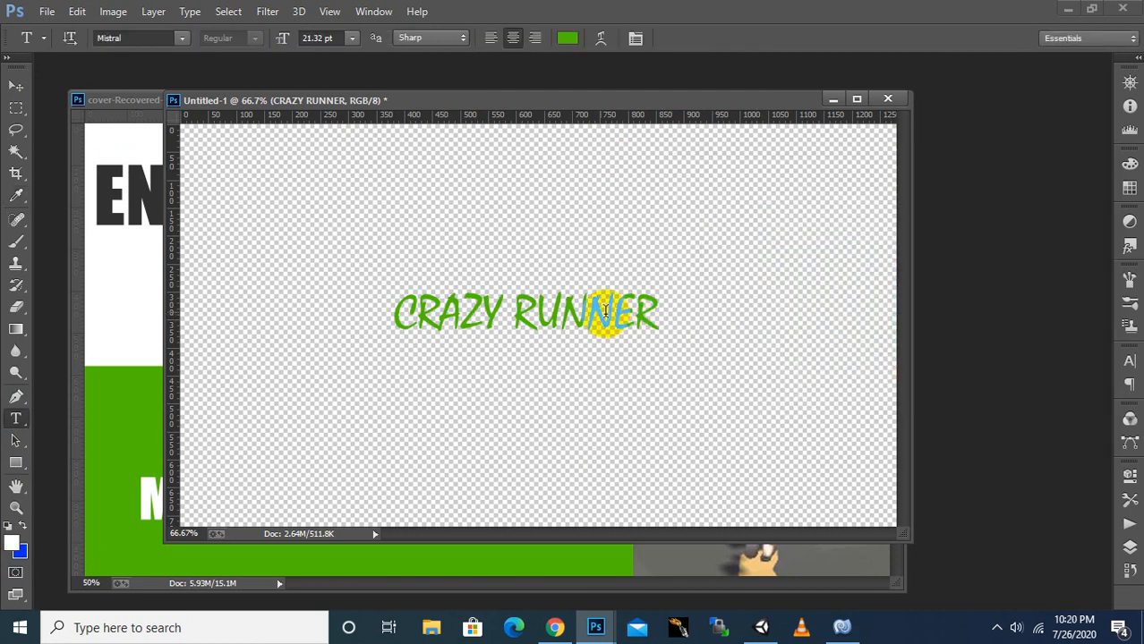
click(16, 85)
right_click(463, 310)
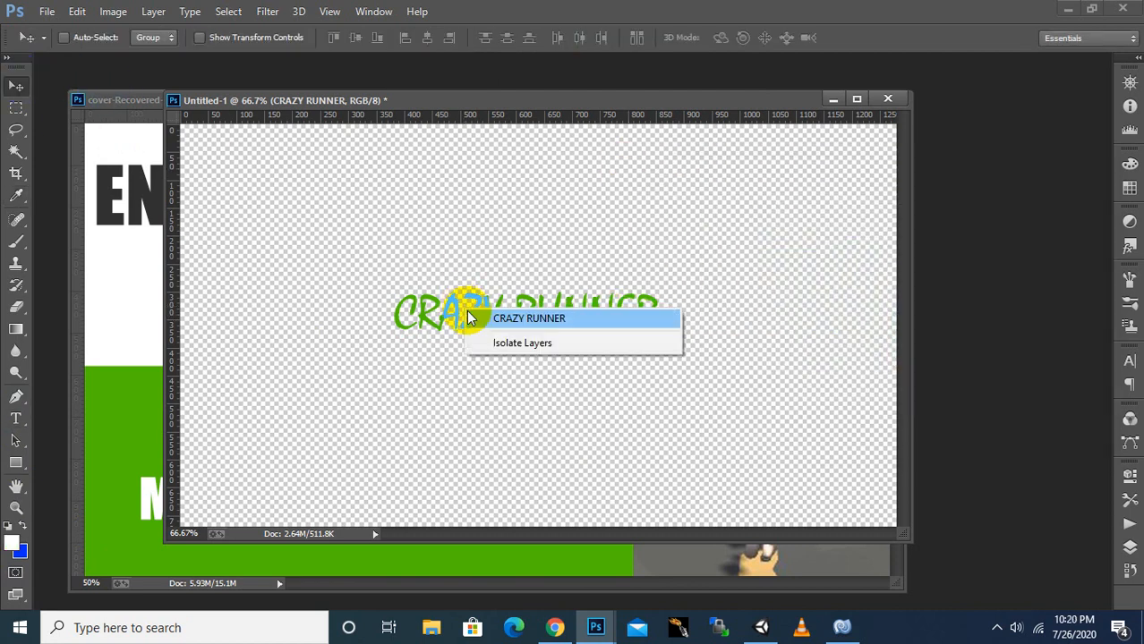
click(476, 322)
key(alt+BackSpace)
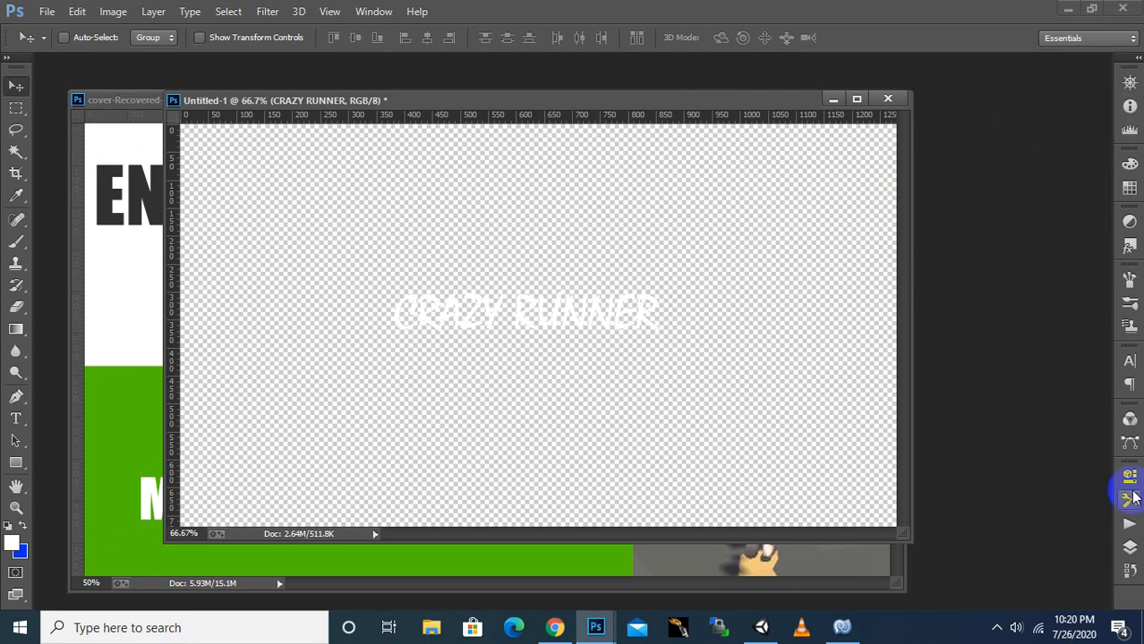
- Open the CRAZY RUNNER layer's blending options and enable Bevel & Emboss and a red Color Overlay
click(1129, 547)
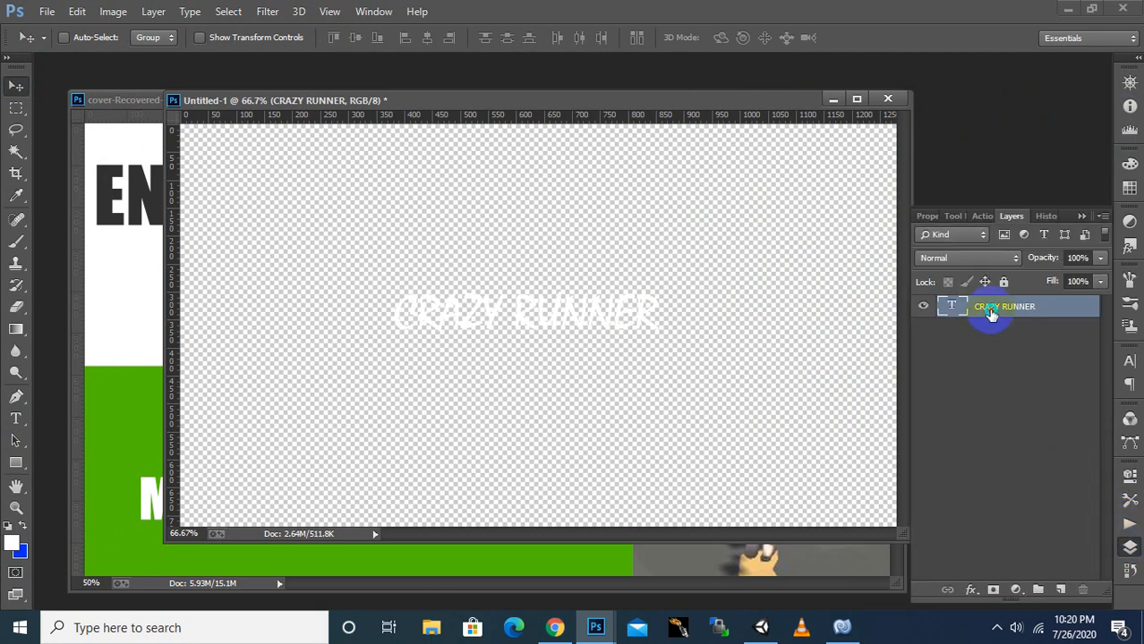
right_click(990, 313)
click(734, 113)
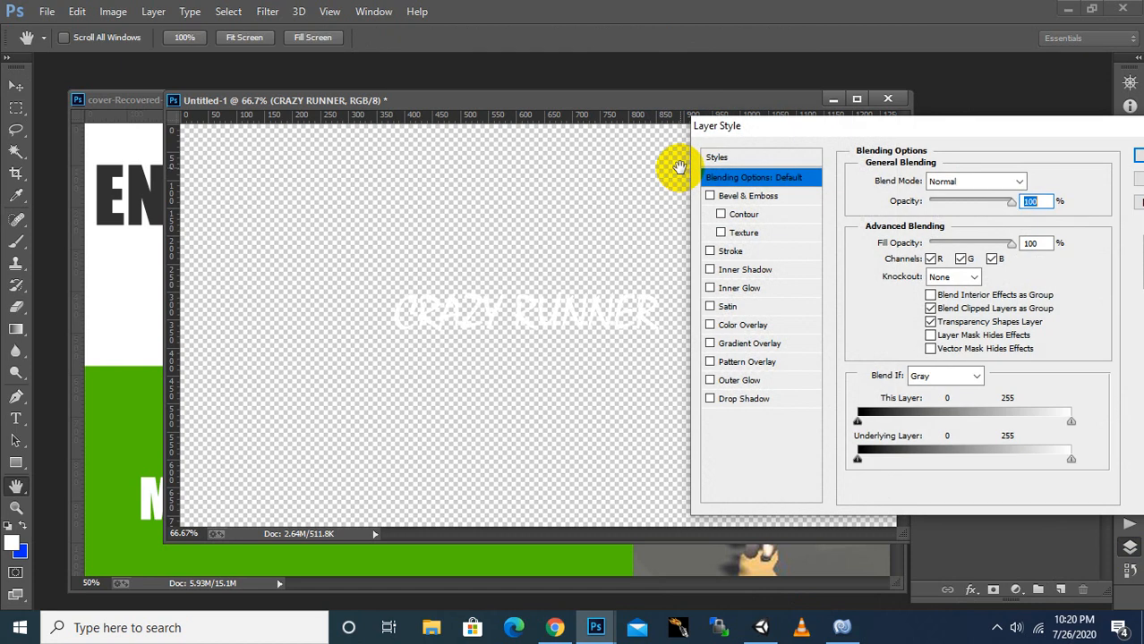
click(710, 196)
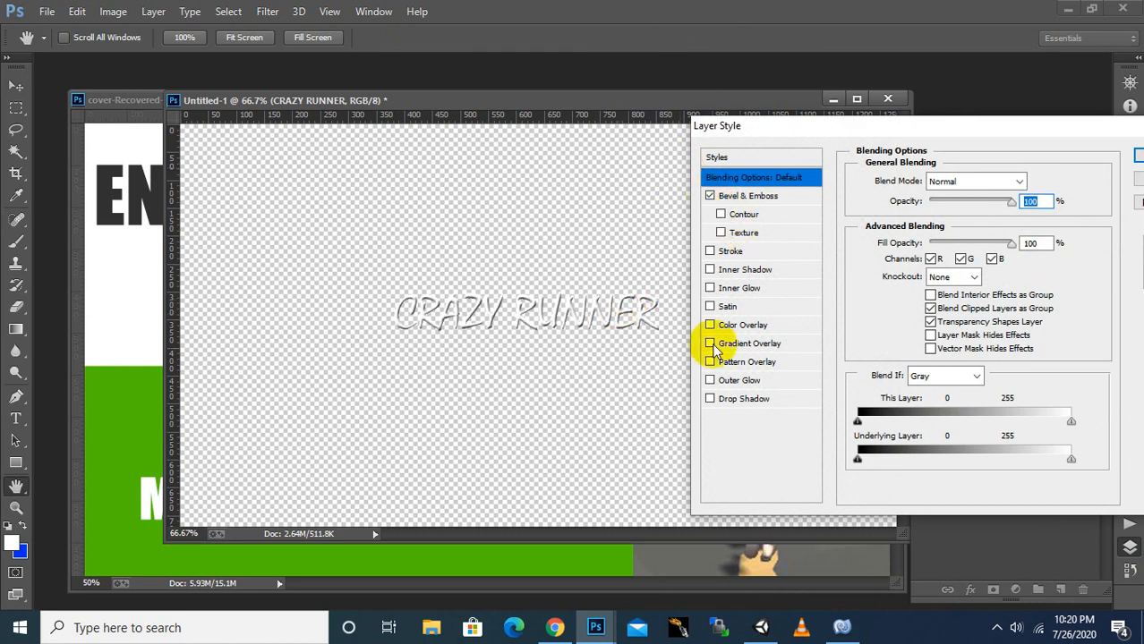
click(709, 326)
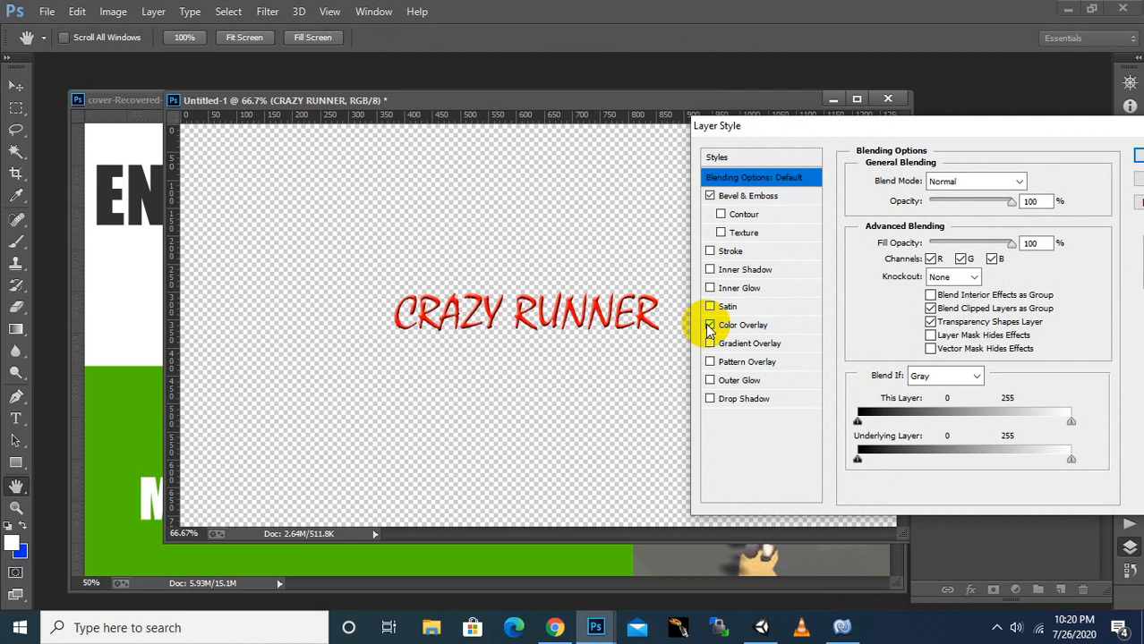
click(709, 325)
click(709, 325)
- Enable a Drop Shadow on the text with a size of 32 px and a spread of 5%
click(709, 399)
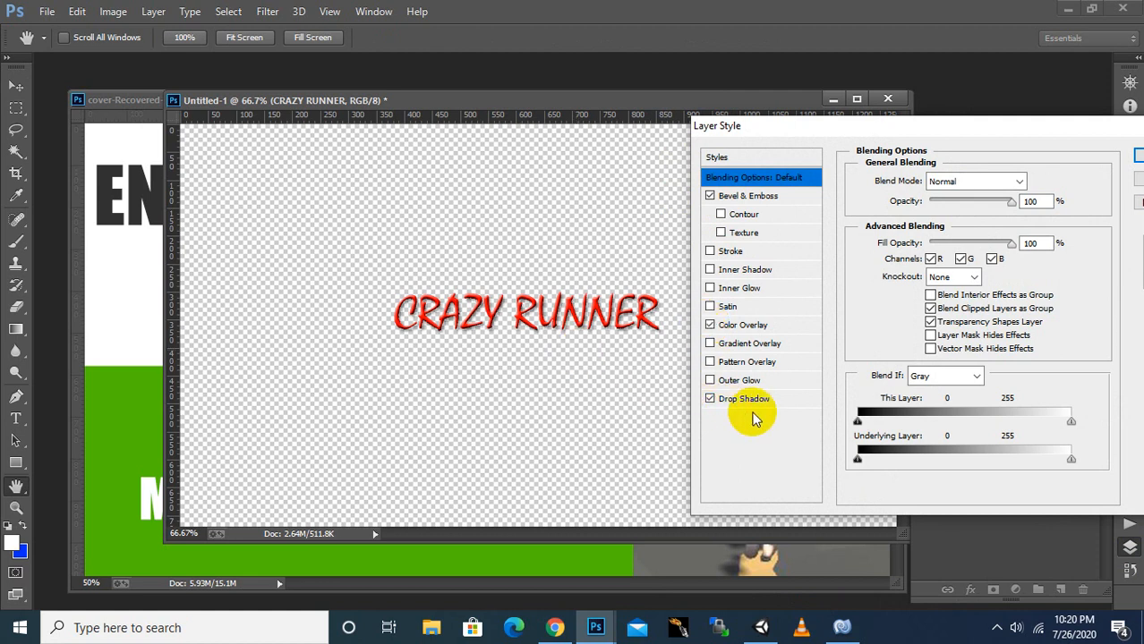
click(750, 399)
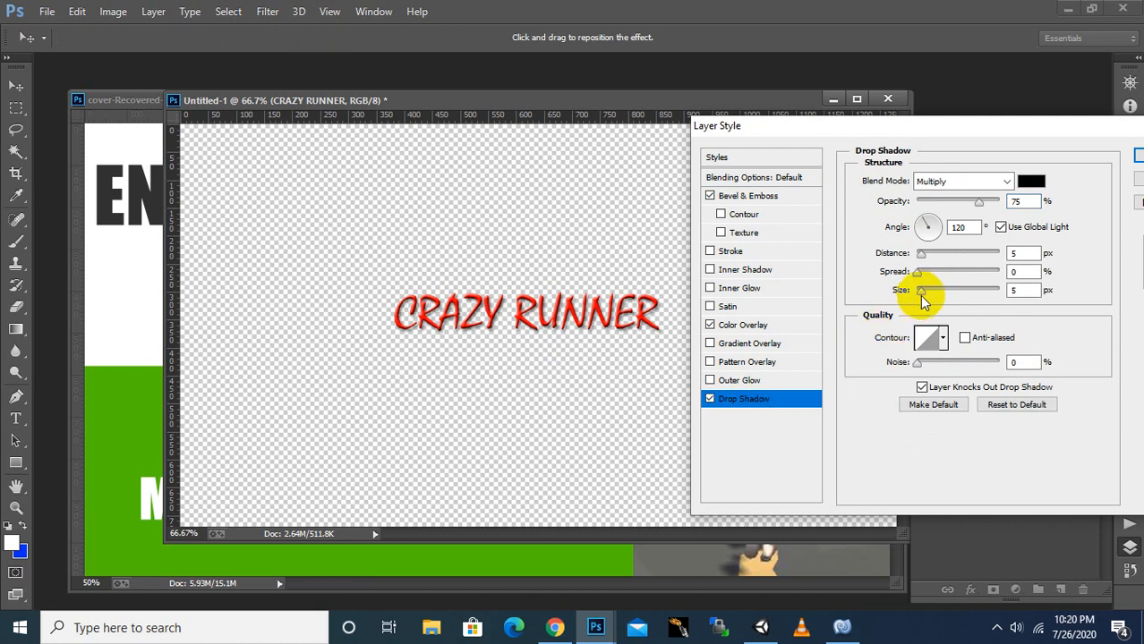
drag(924, 295, 931, 295)
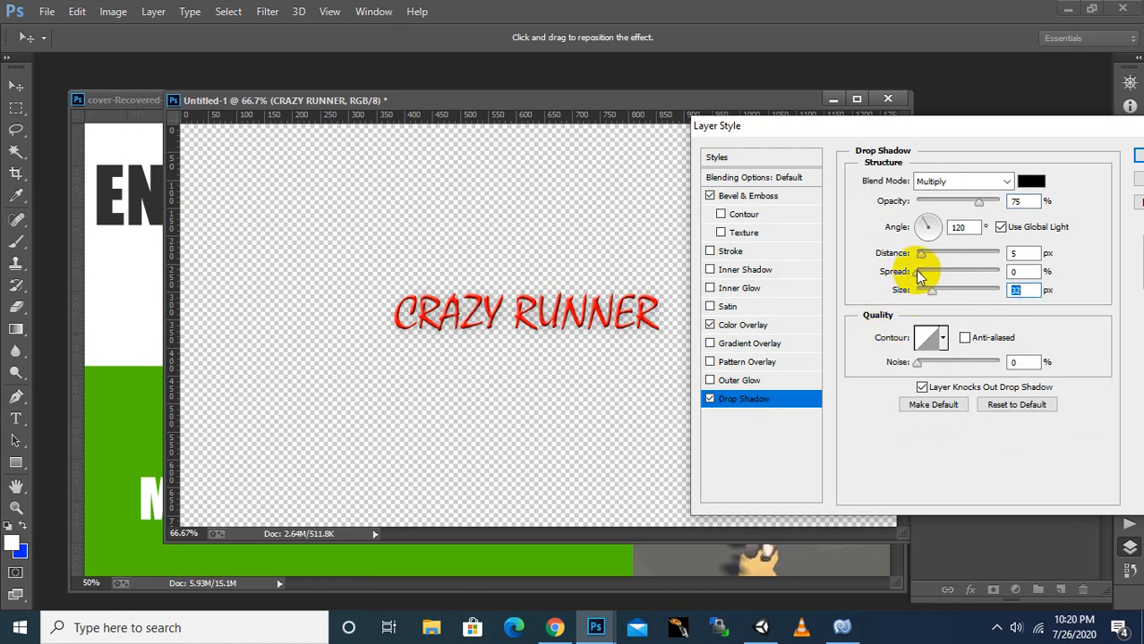
drag(922, 275, 921, 275)
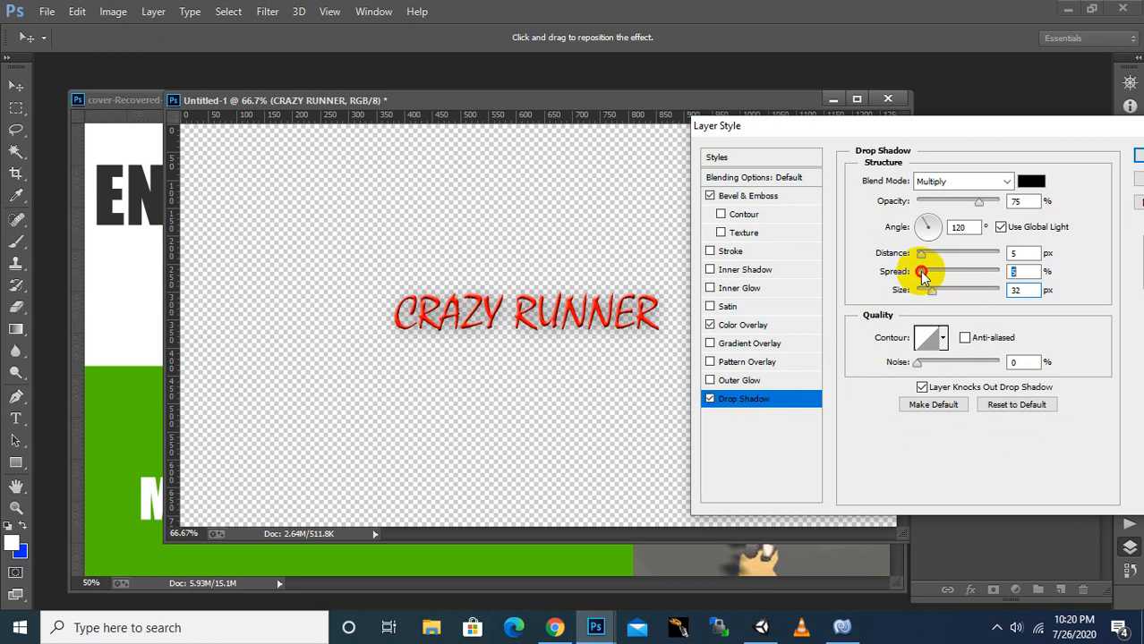
- Set the drop shadow's color to white (ffffff)
click(1030, 182)
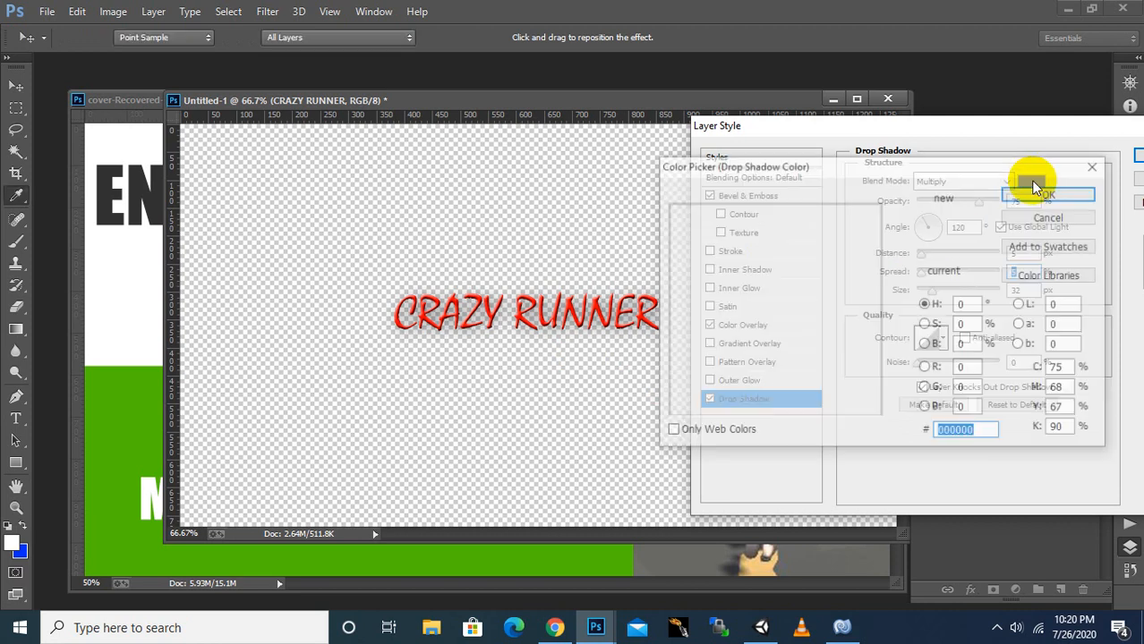
click(613, 189)
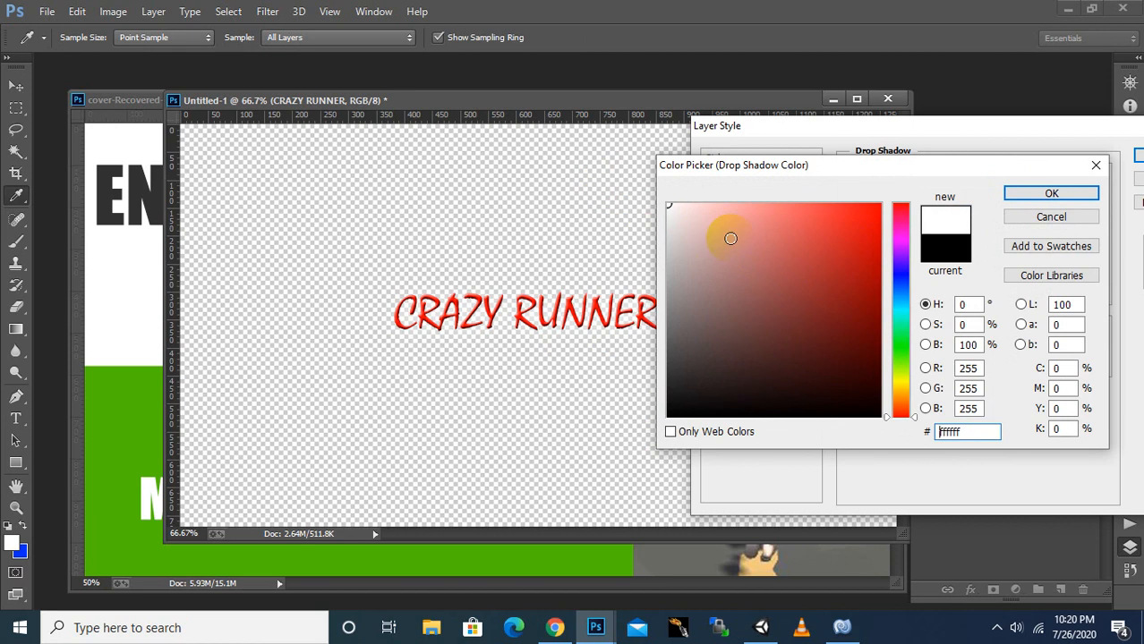
click(1049, 193)
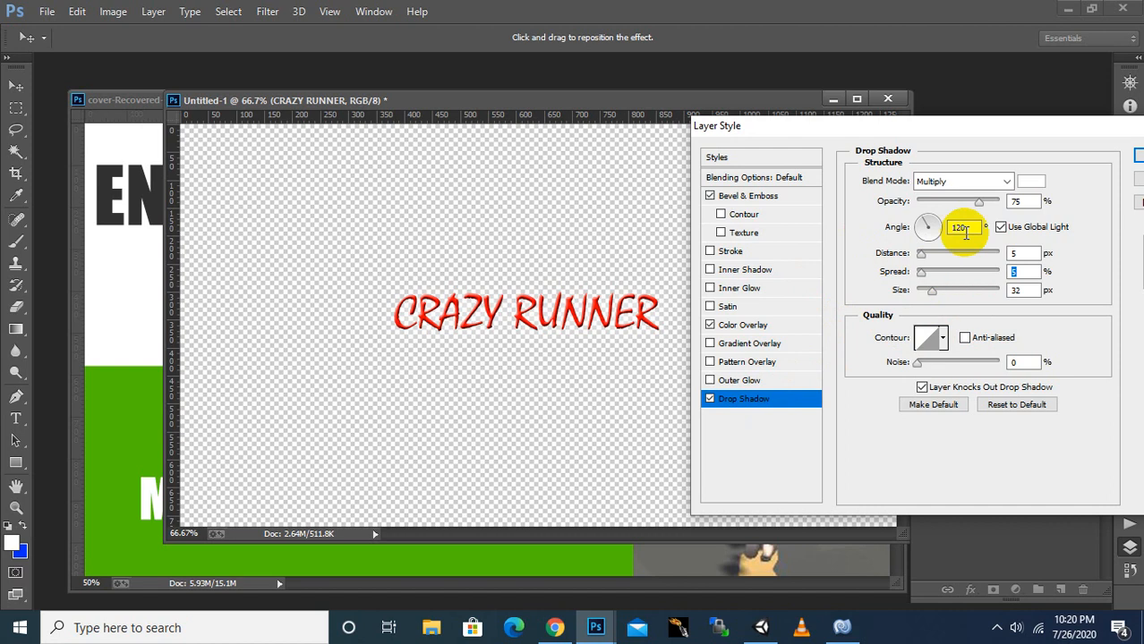
click(759, 402)
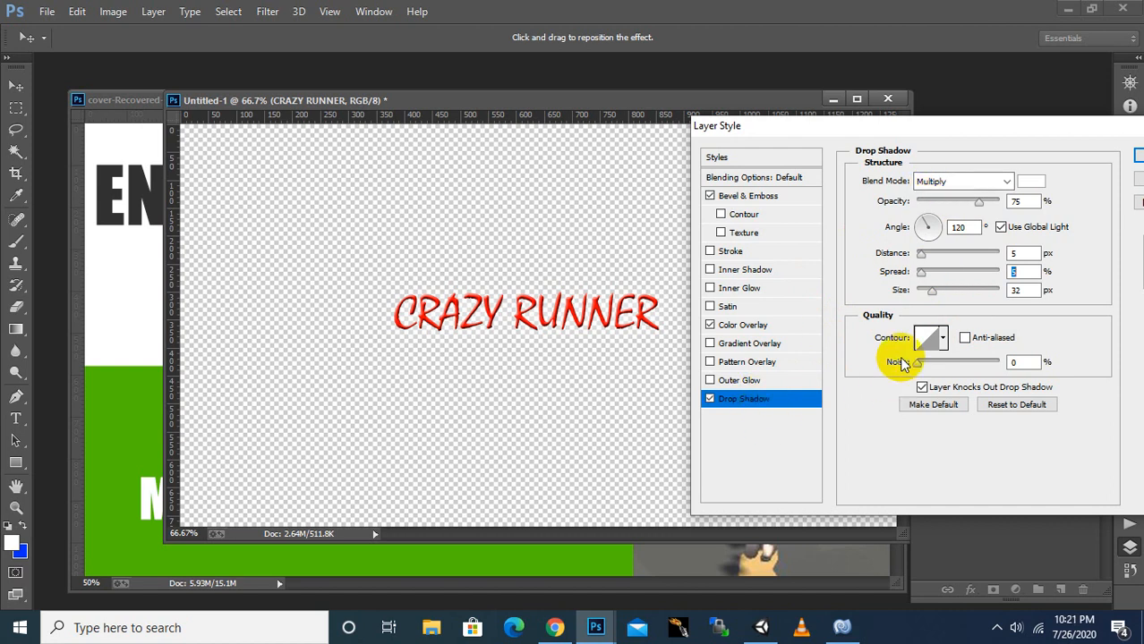
- Accept the Linear contour for the drop shadow and set its blend mode to Normal
click(930, 337)
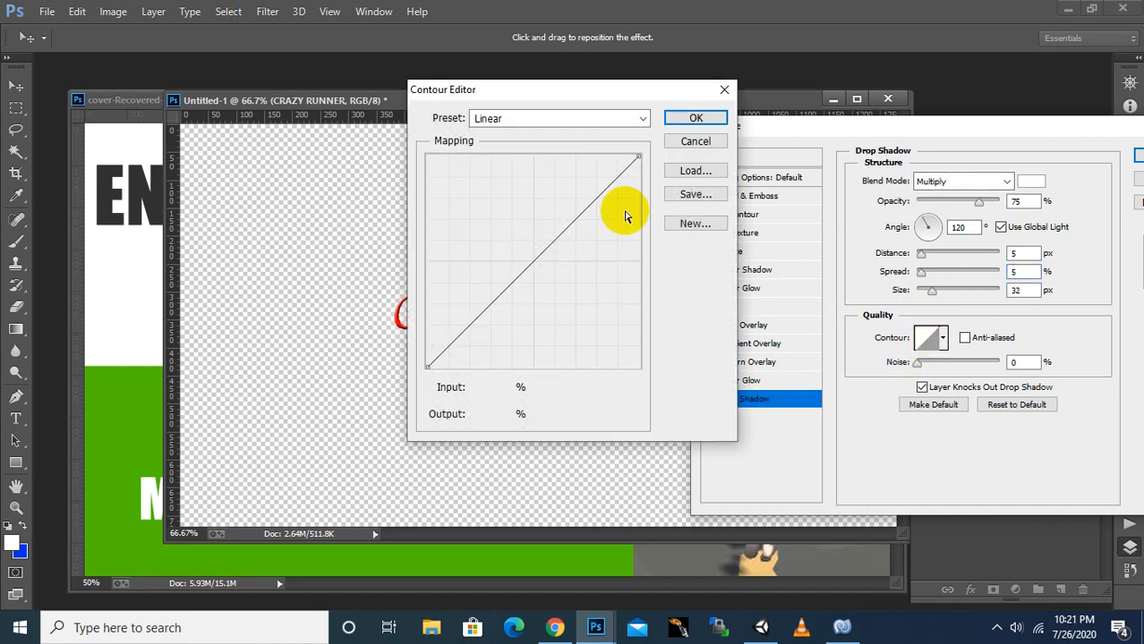
click(693, 119)
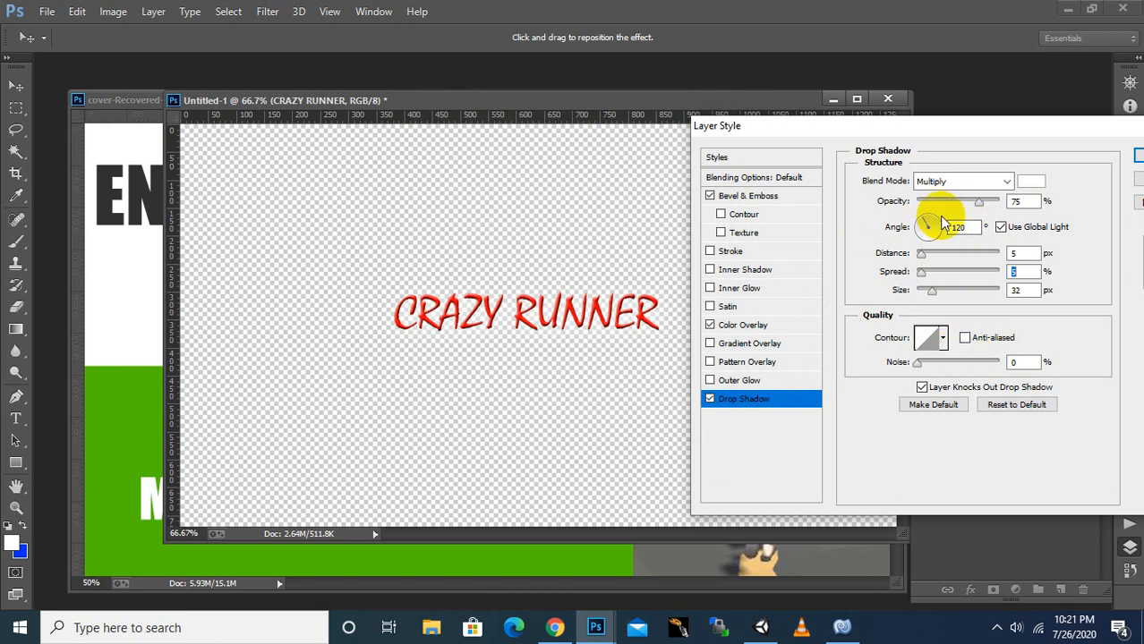
click(984, 183)
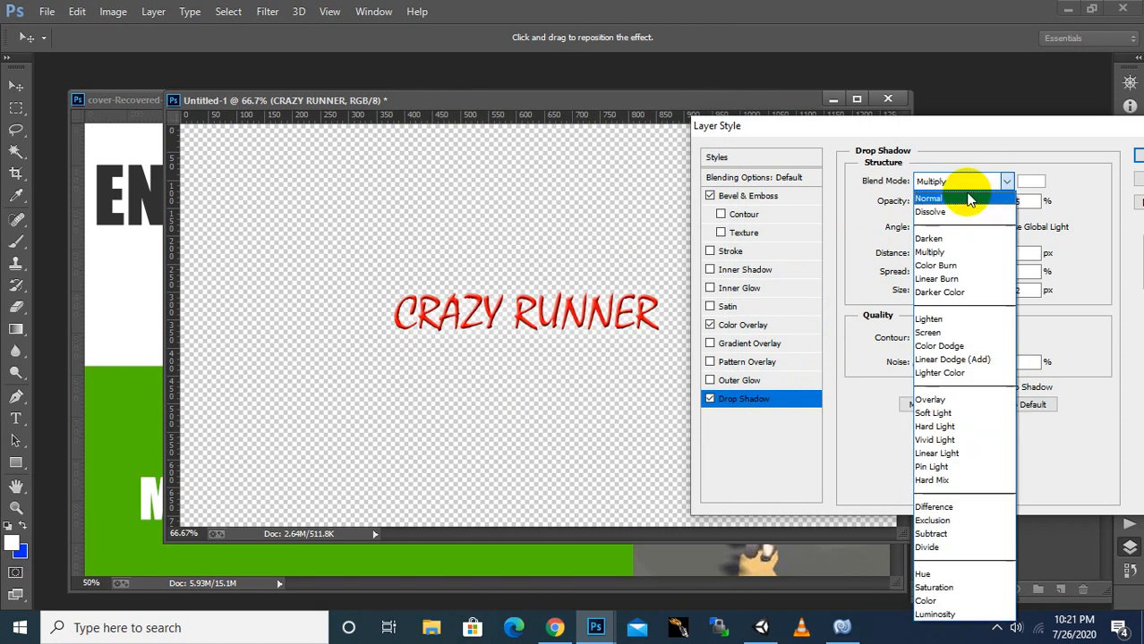
click(932, 253)
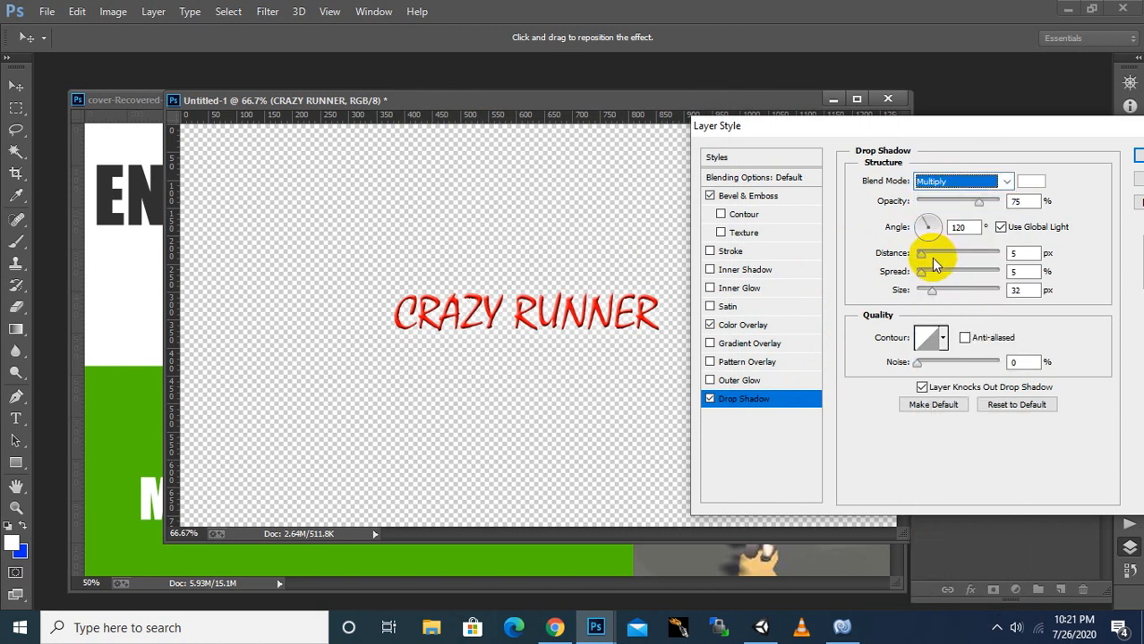
click(940, 188)
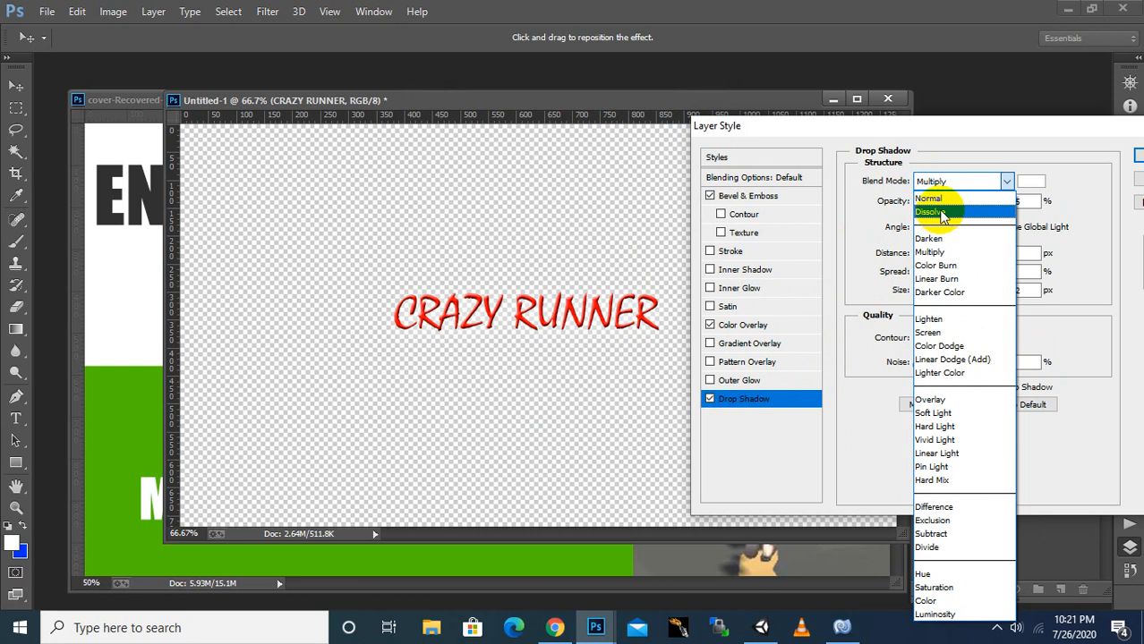
click(944, 200)
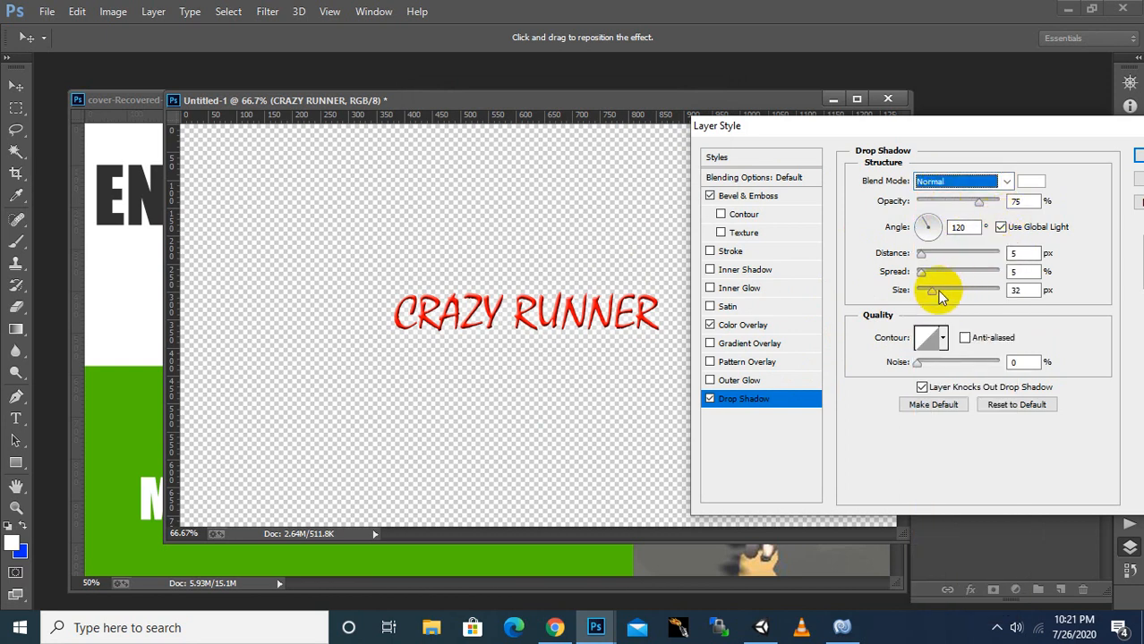
- Add an Outer Glow with a size of 35 px and a spread of 0%, and apply the layer style
click(739, 383)
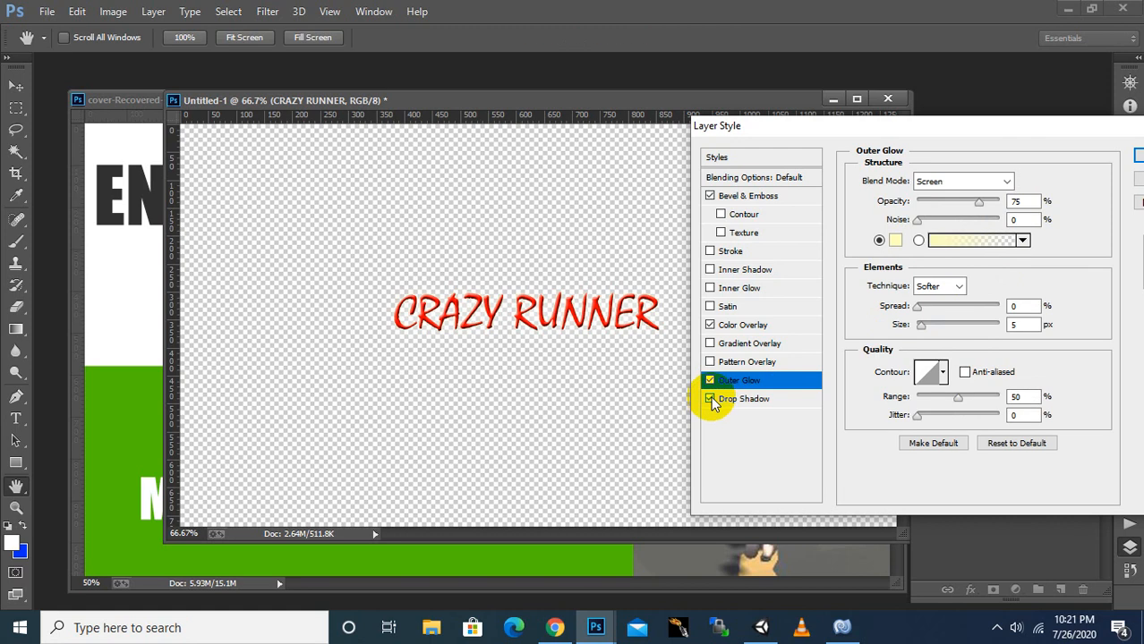
click(932, 327)
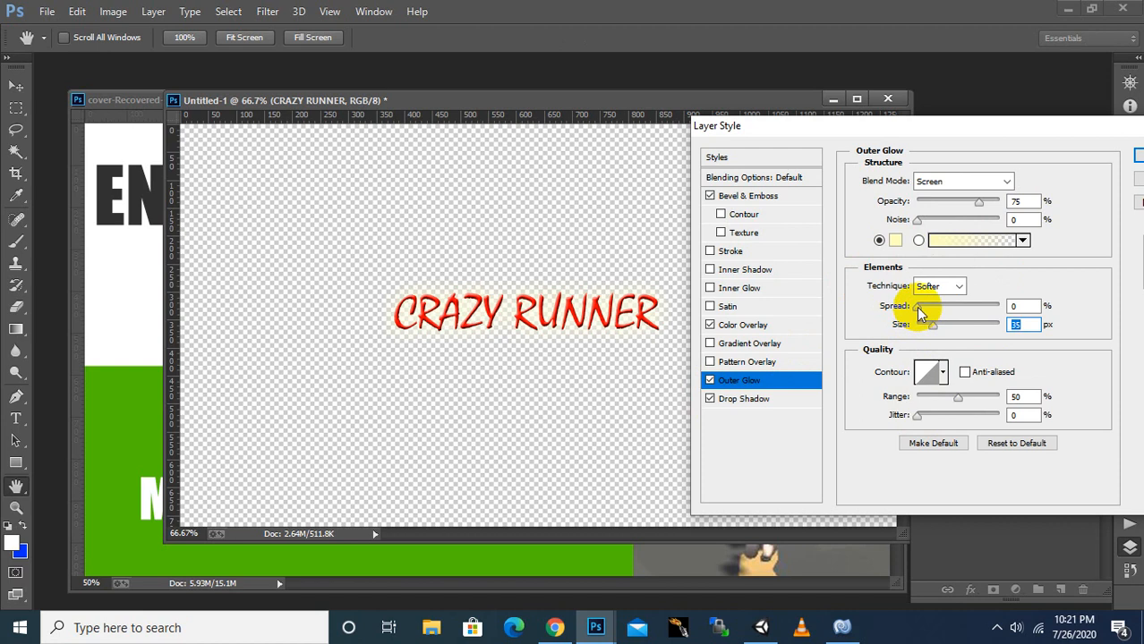
drag(930, 312, 953, 312)
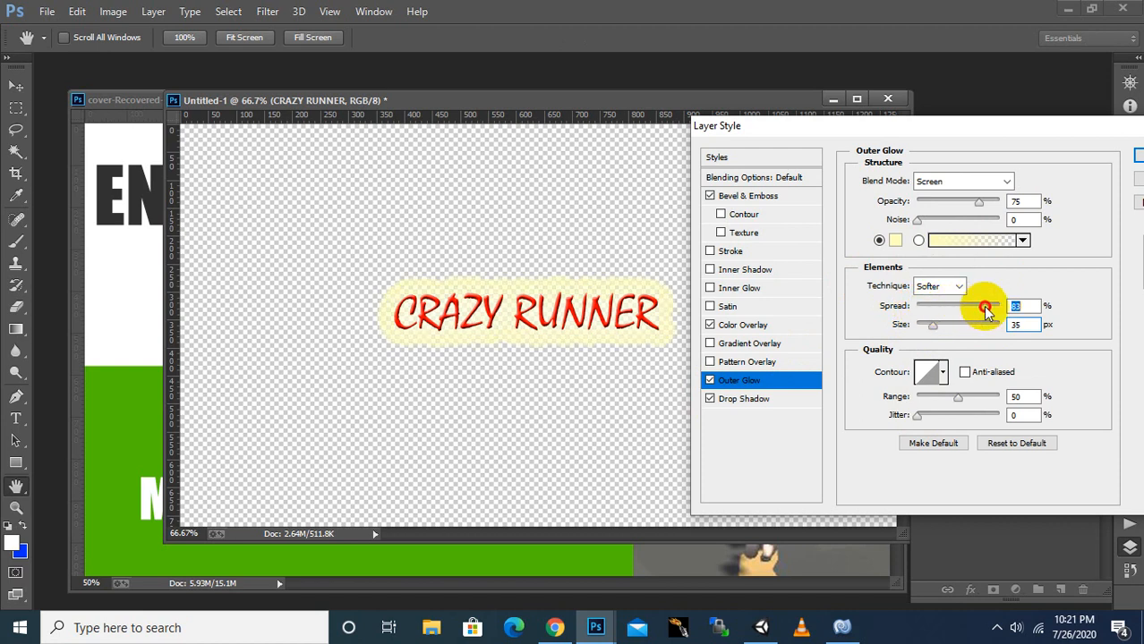
drag(985, 310, 955, 310)
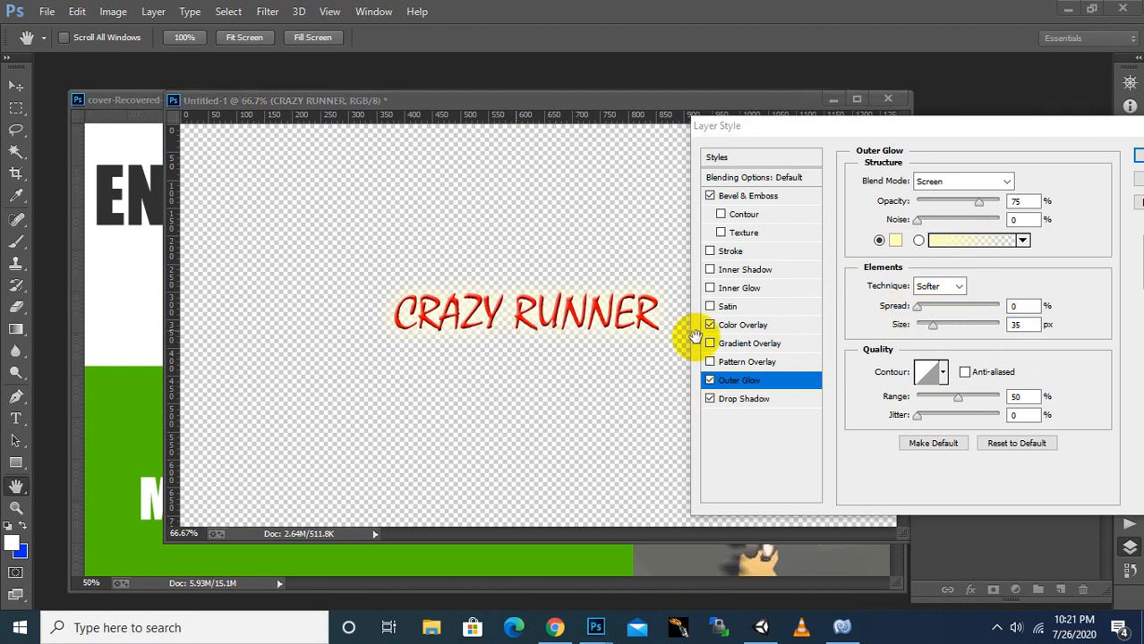
key(super)
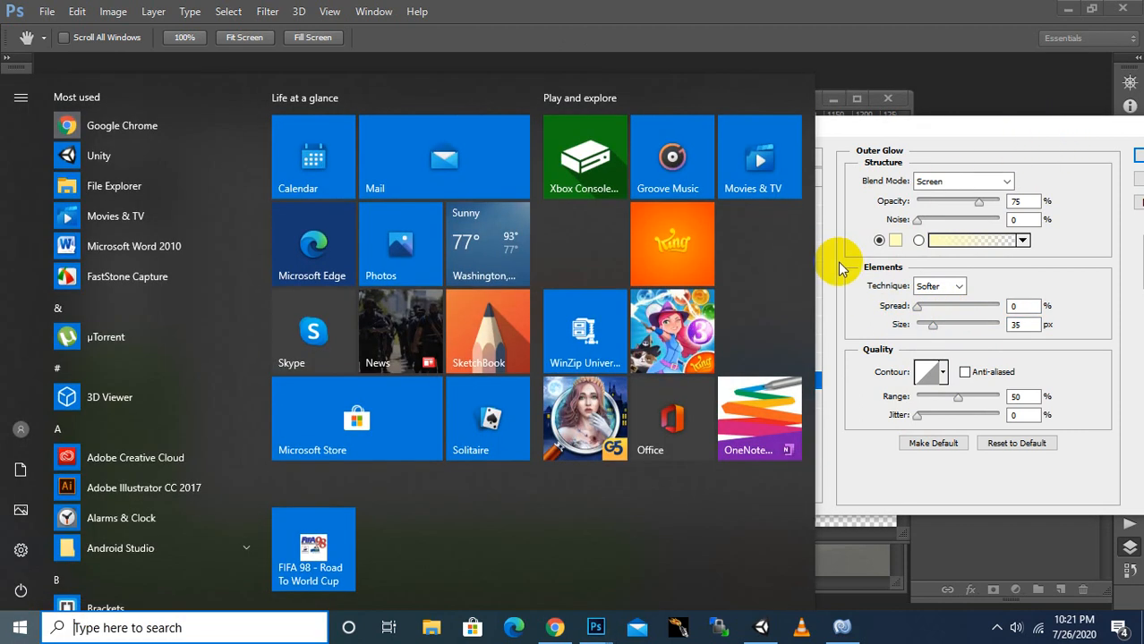
key(super)
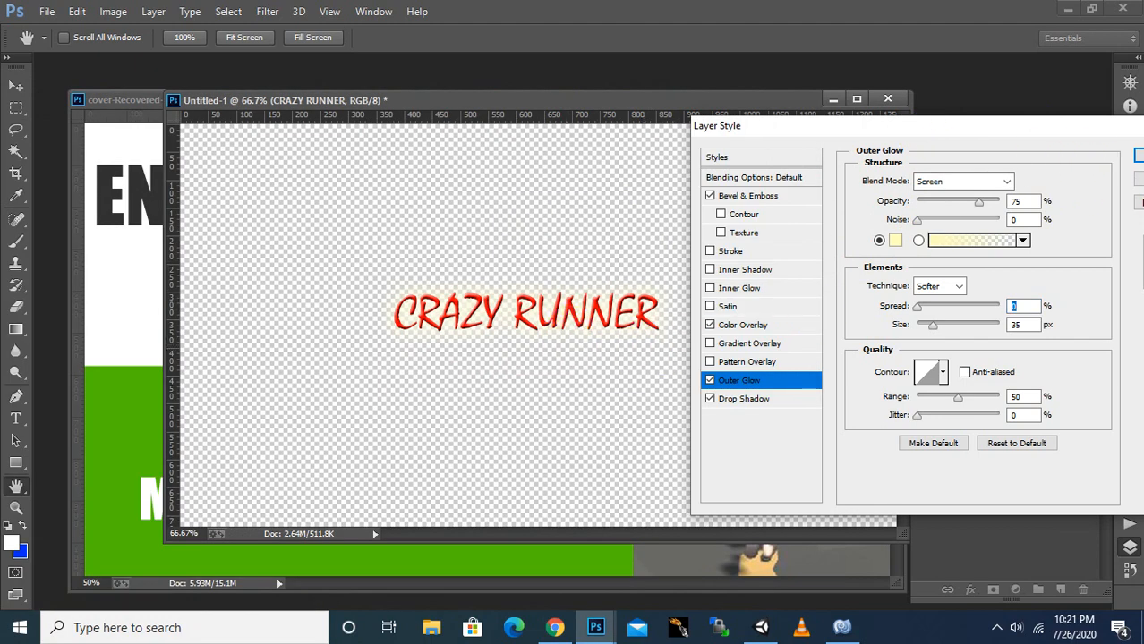
click(1138, 159)
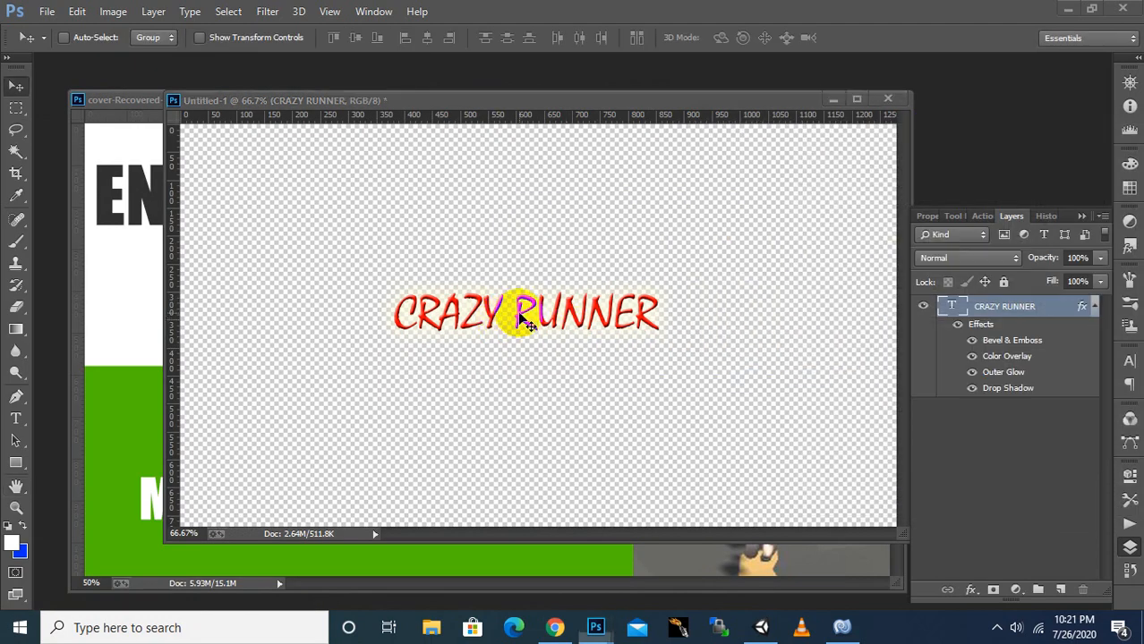
- Reopen the CRAZY RUNNER layer's blending options and turn off the Outer Glow effect
key(super)
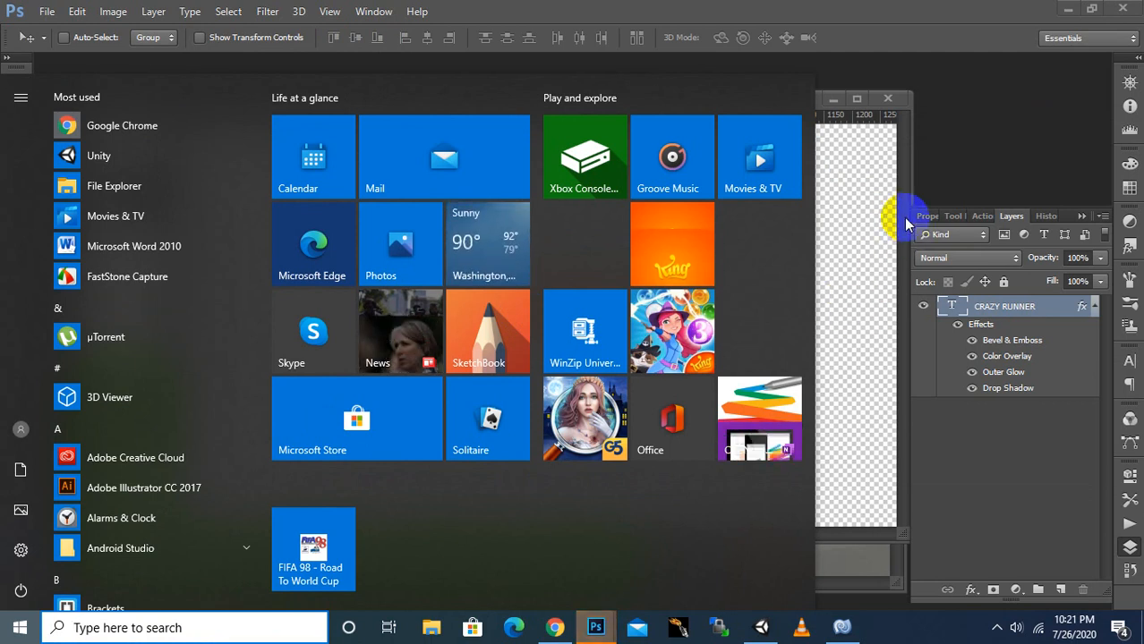
click(968, 140)
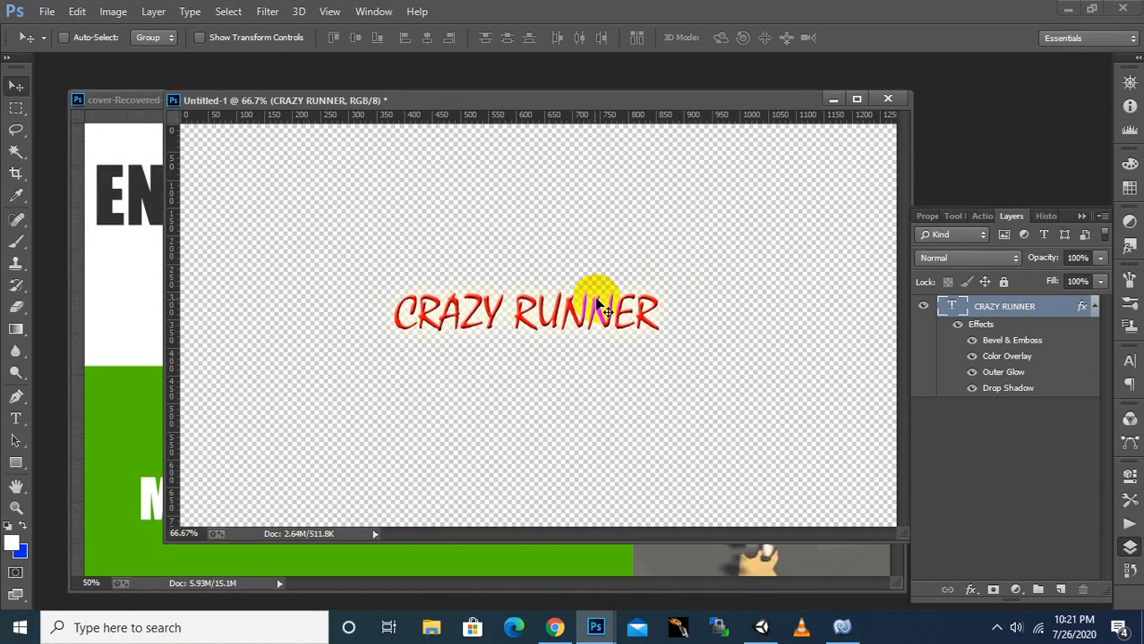
alt+scroll(579, 324, up, 5)
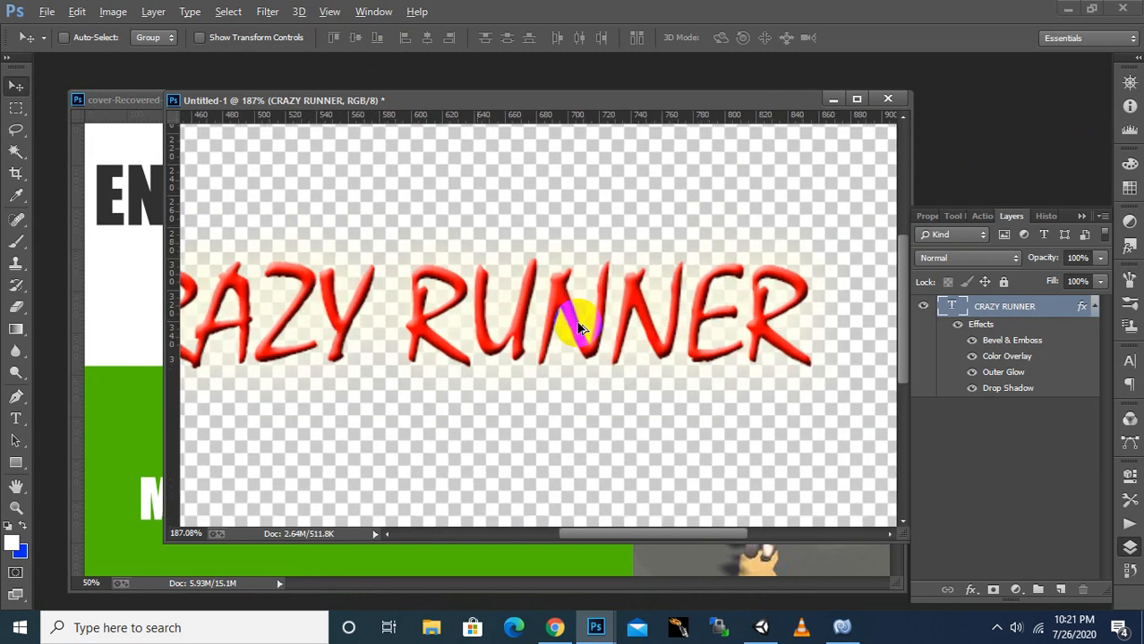
alt+scroll(579, 329, up, 1)
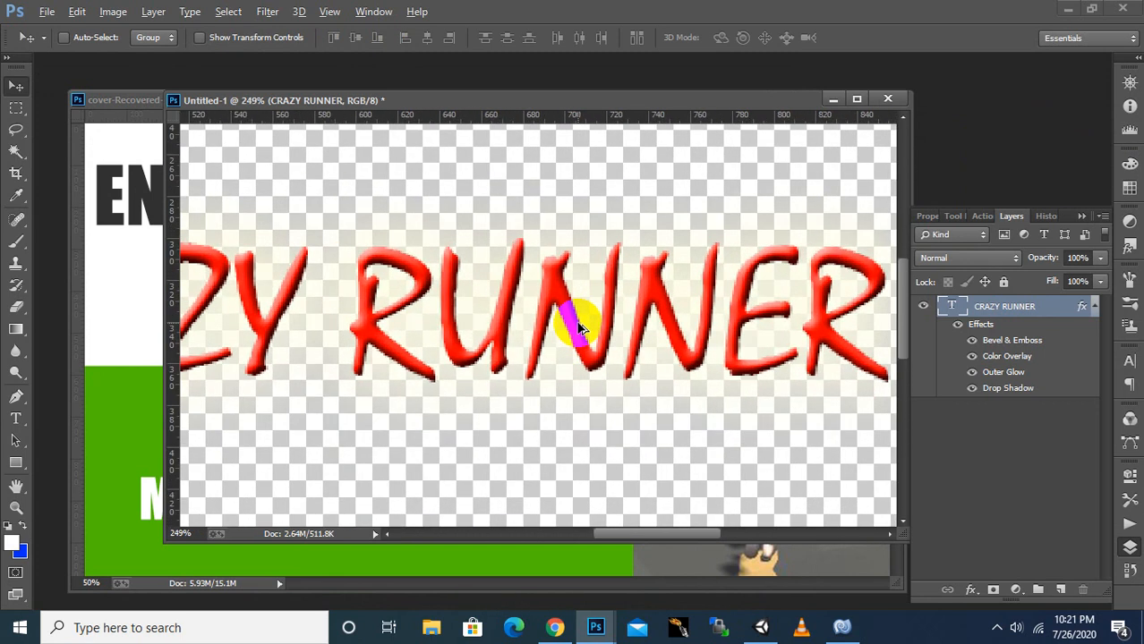
right_click(984, 308)
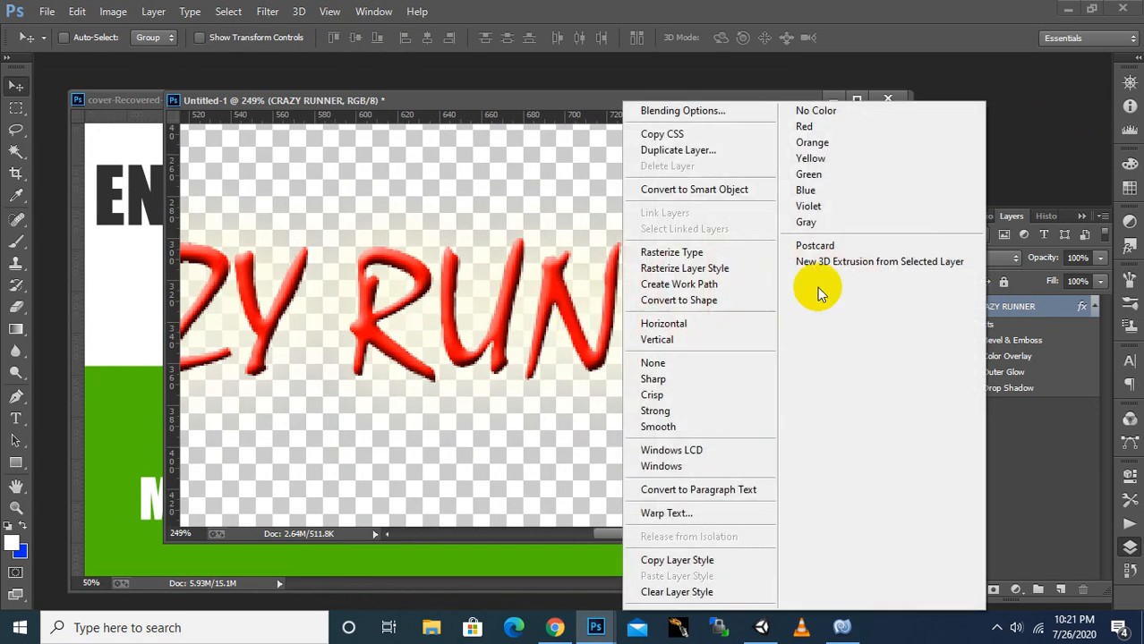
click(641, 111)
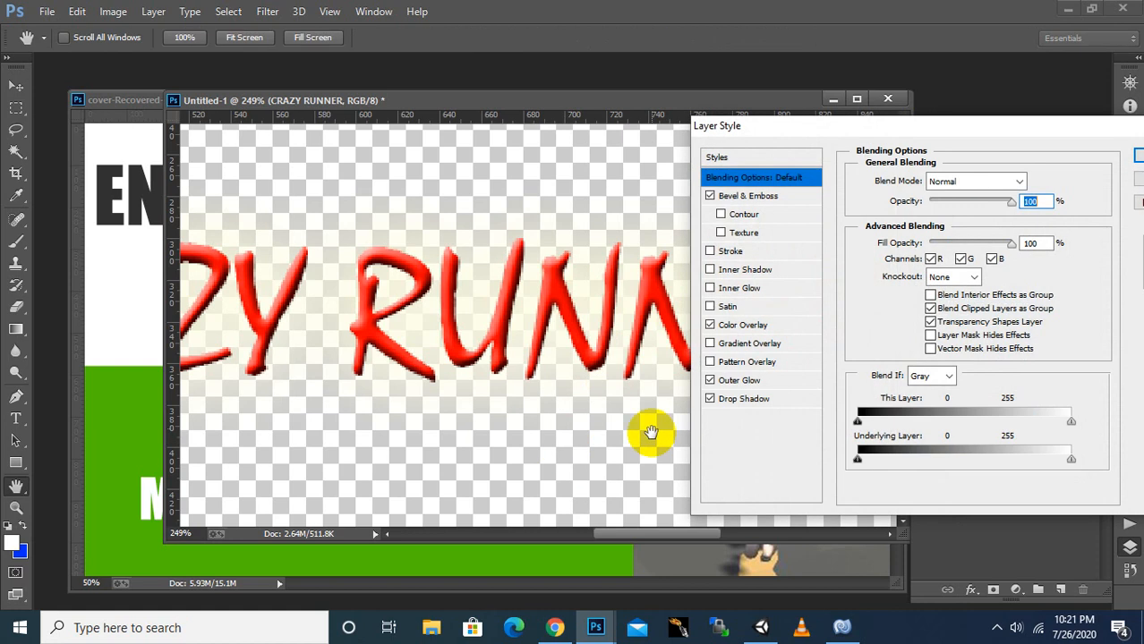
click(710, 381)
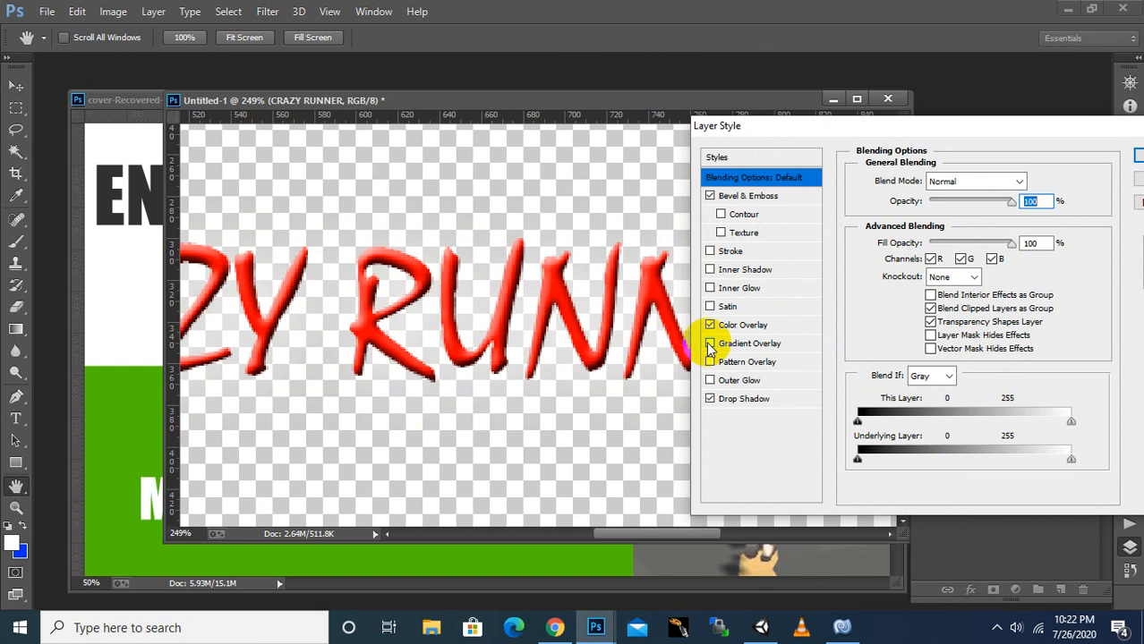
- Try the Satin and Inner Glow effects on the CRAZY RUNNER text, turning each one off again
click(709, 307)
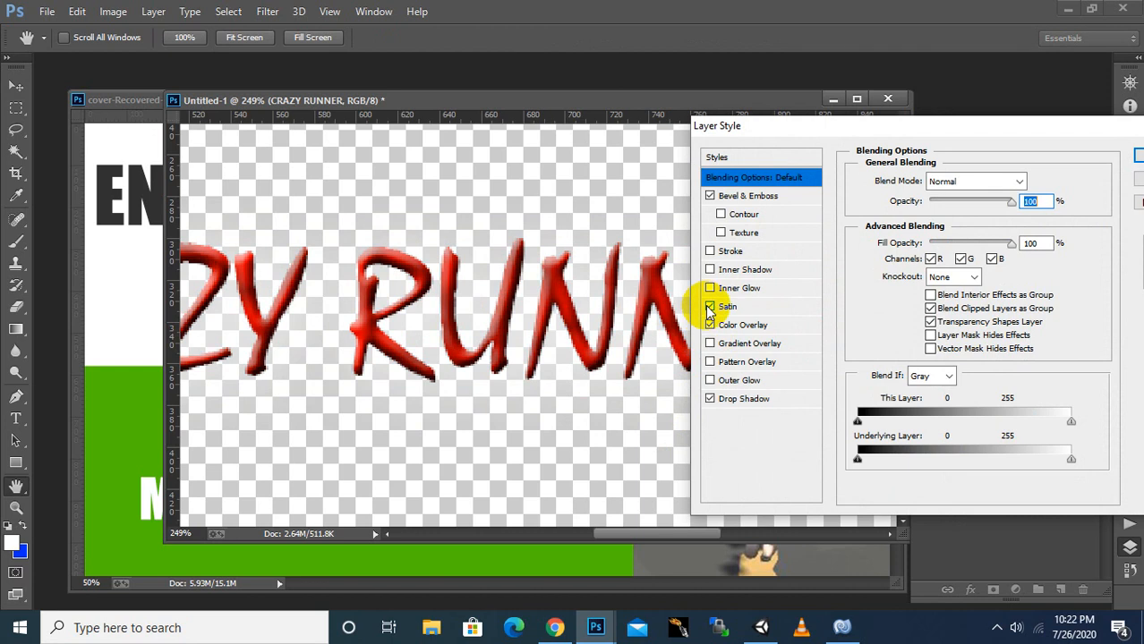
click(709, 307)
click(710, 288)
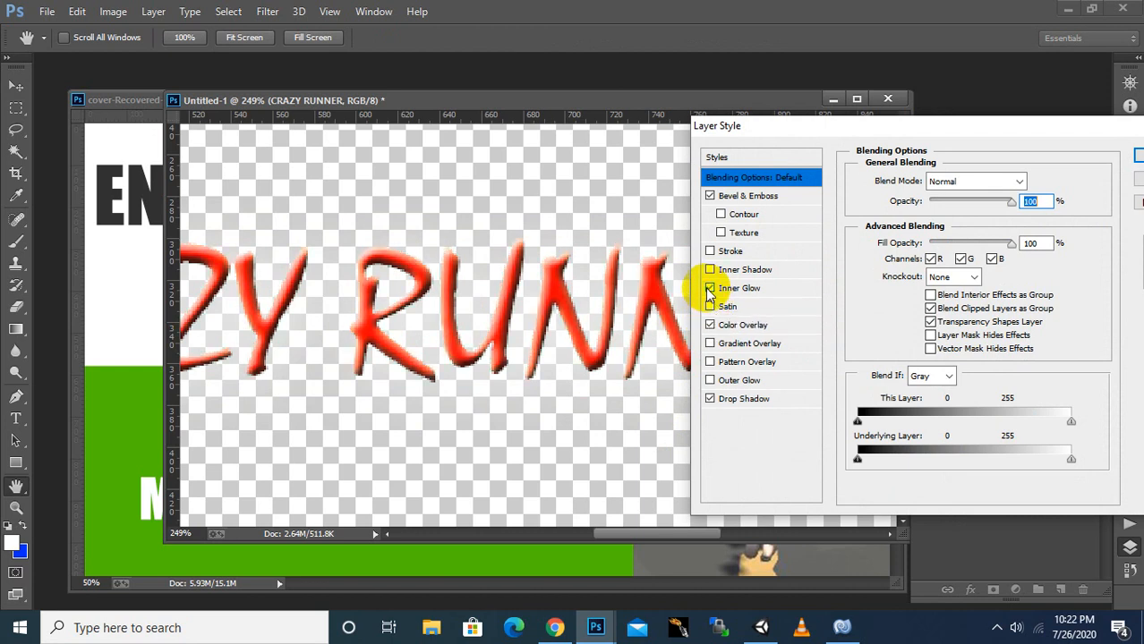
click(709, 288)
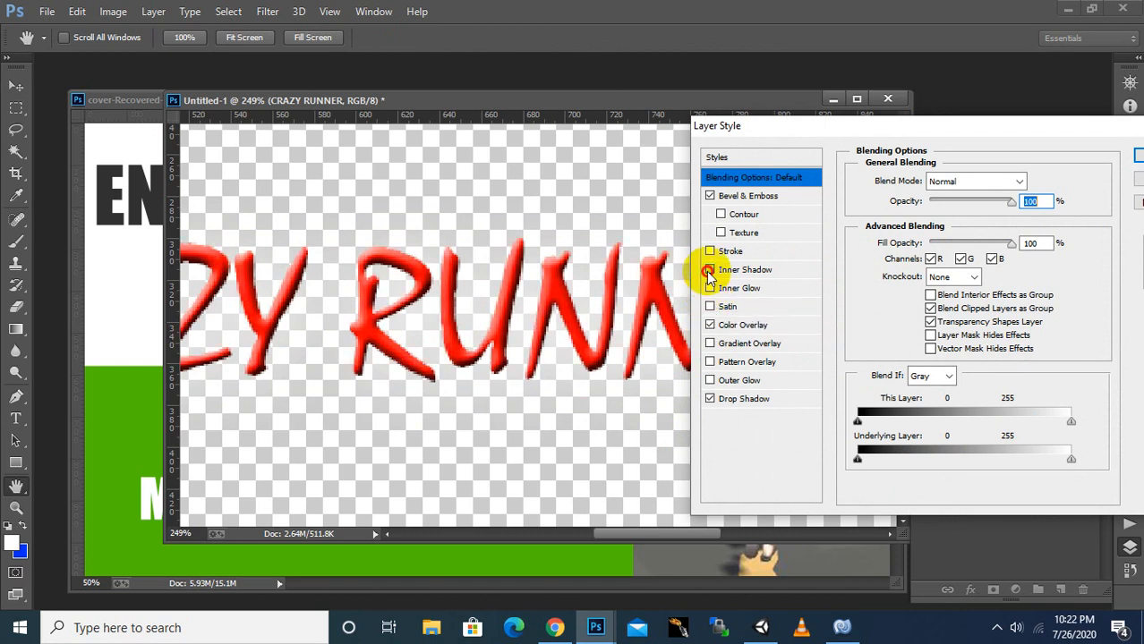
- Turn on the Inner Shadow effect for the CRAZY RUNNER layer and open its settings
click(710, 270)
click(710, 270)
click(710, 270)
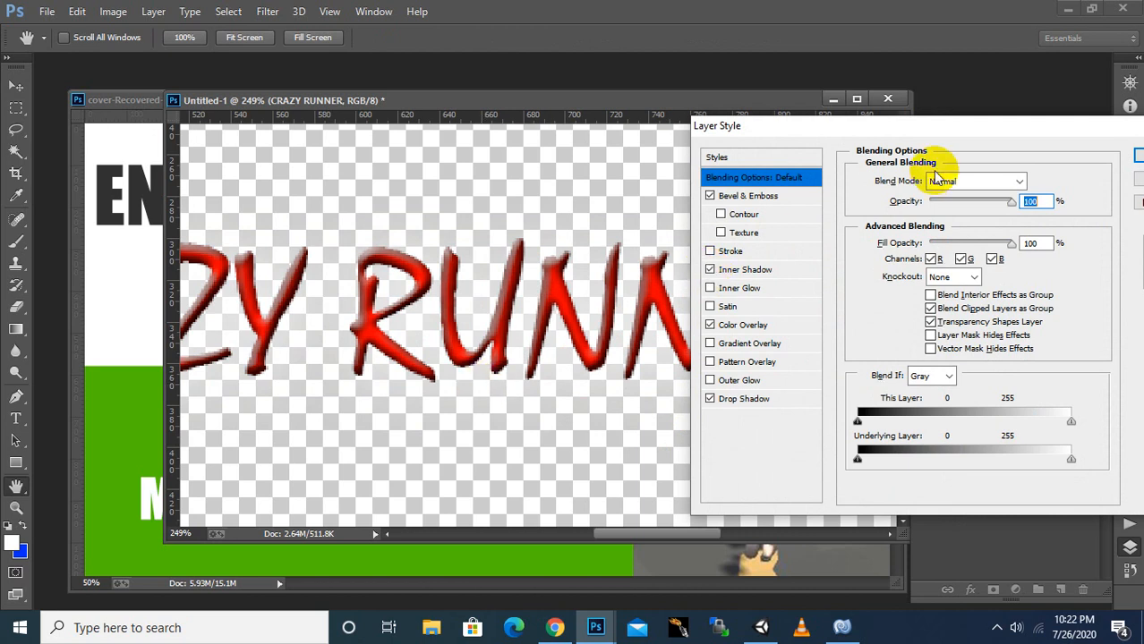
drag(936, 133, 806, 152)
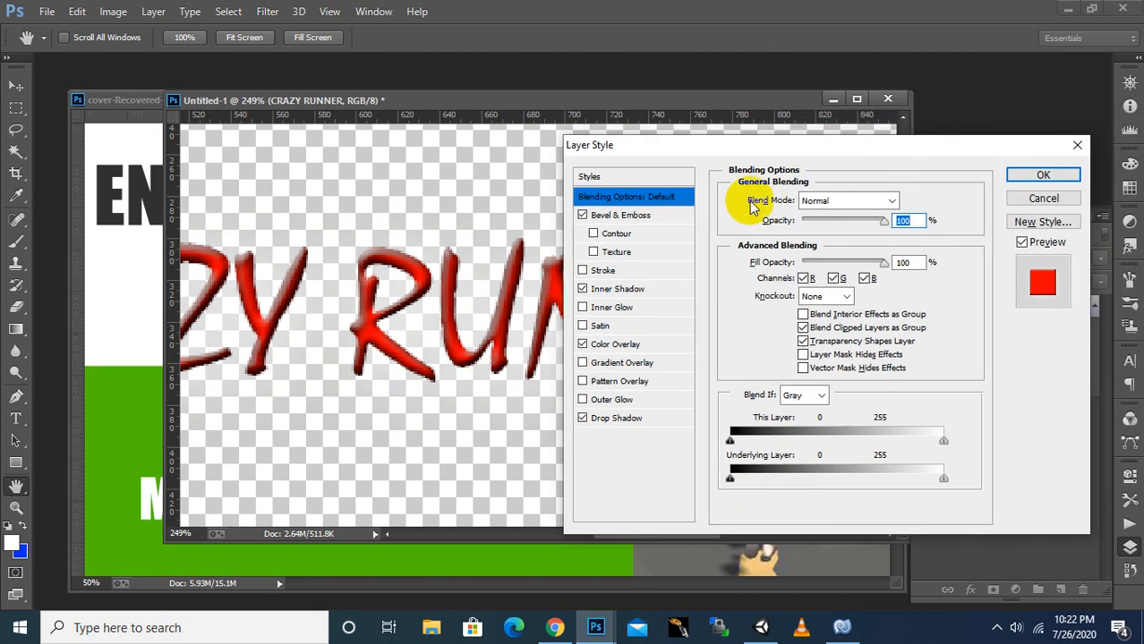
click(628, 291)
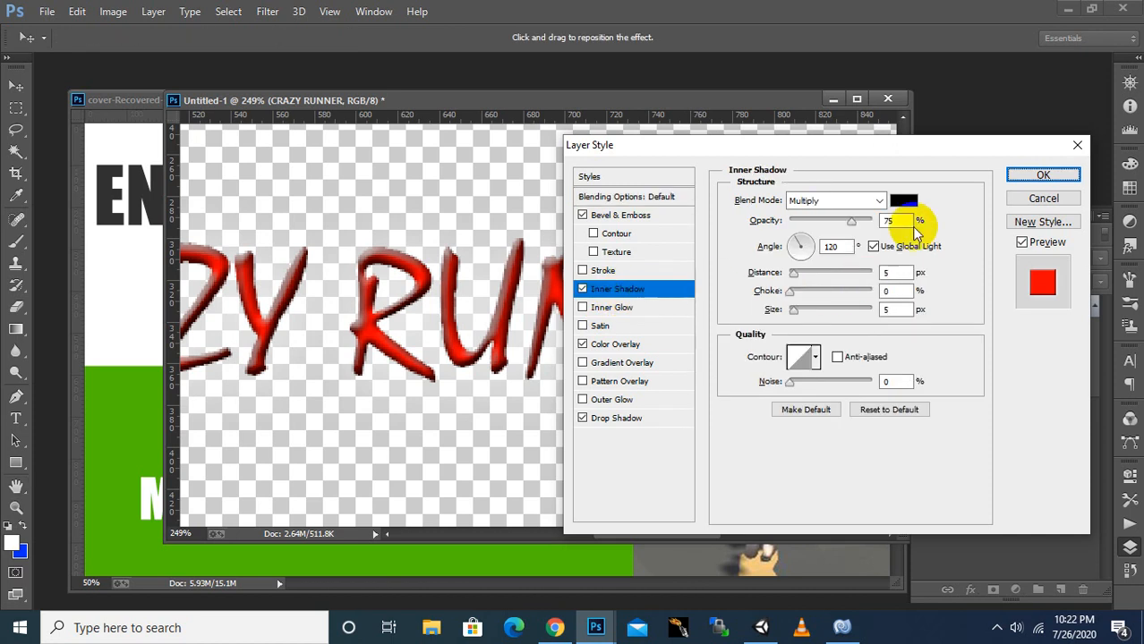
- Set the inner shadow's color to light blue (00cbf6) and apply the layer style
click(904, 201)
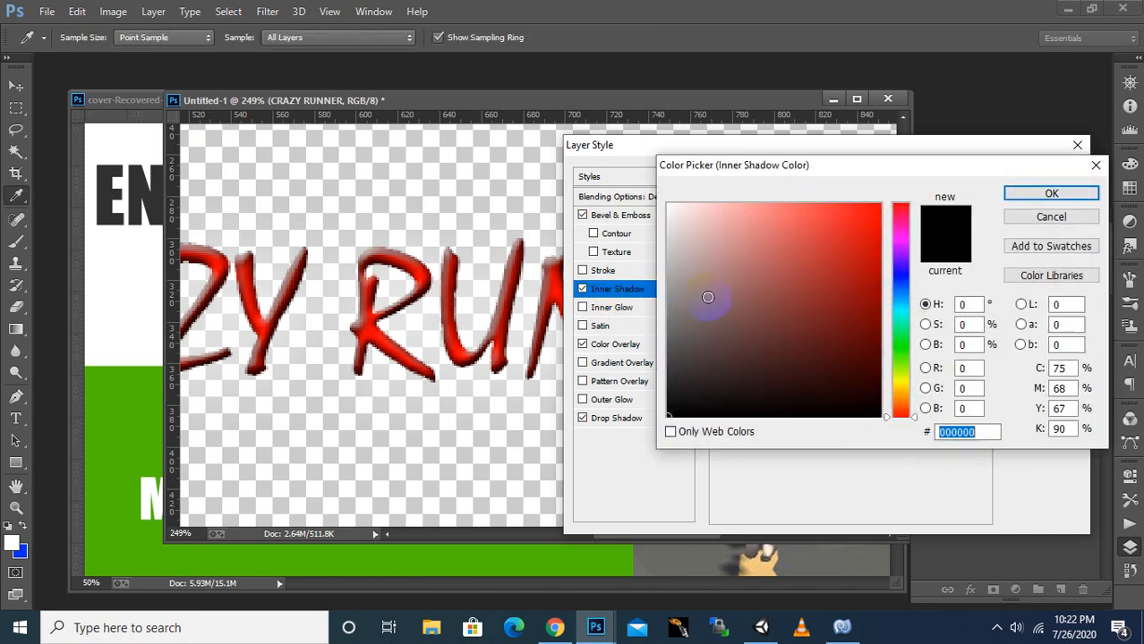
click(904, 305)
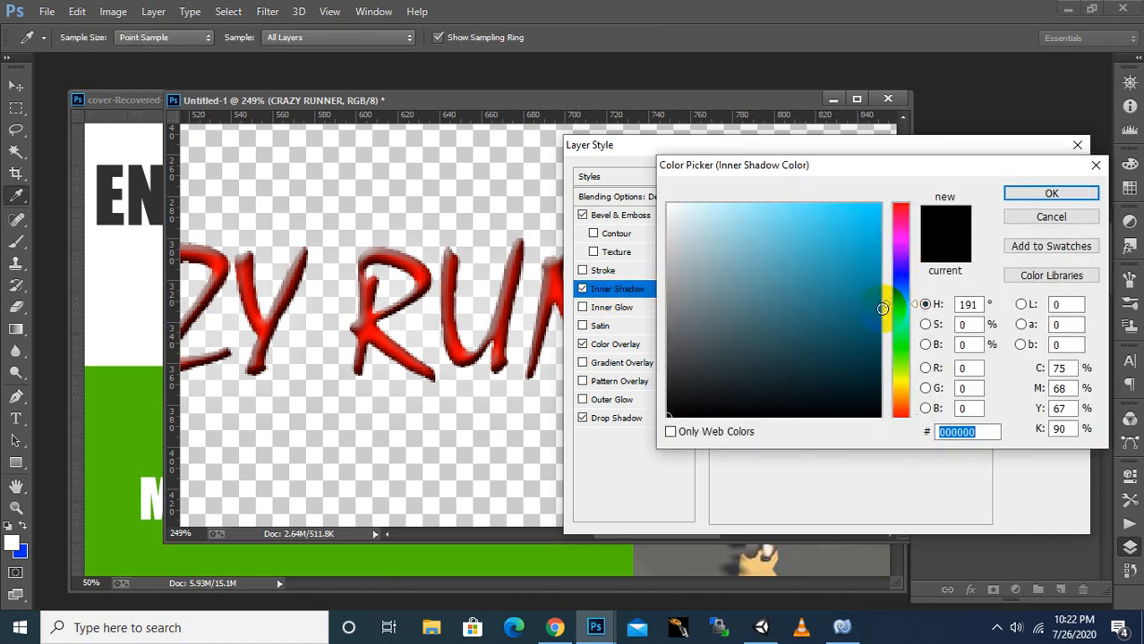
click(878, 211)
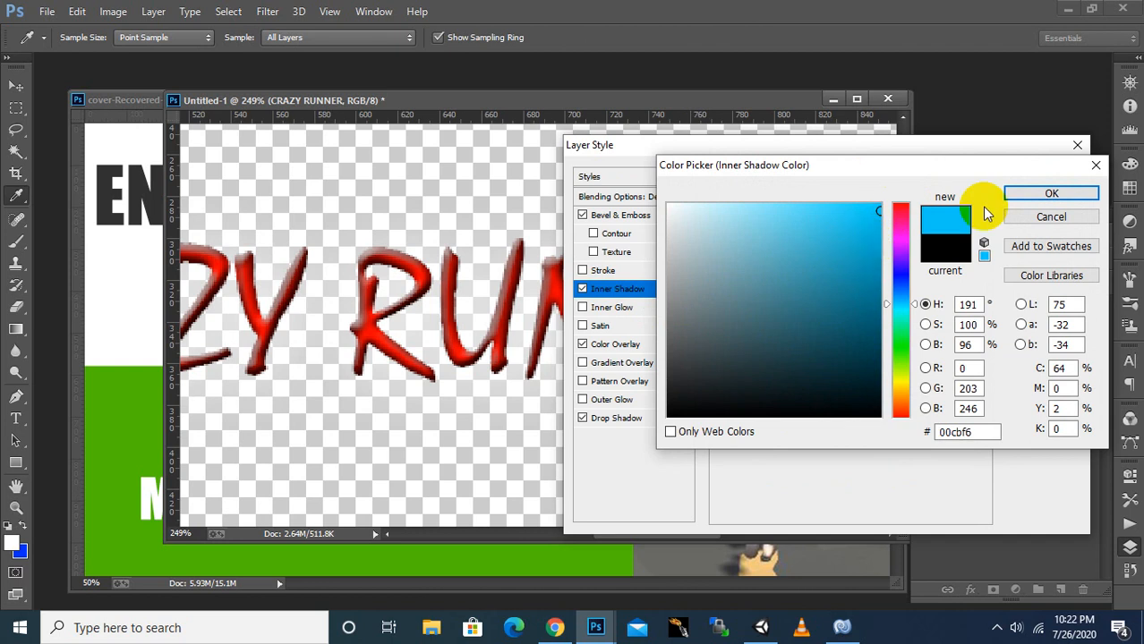
click(1023, 193)
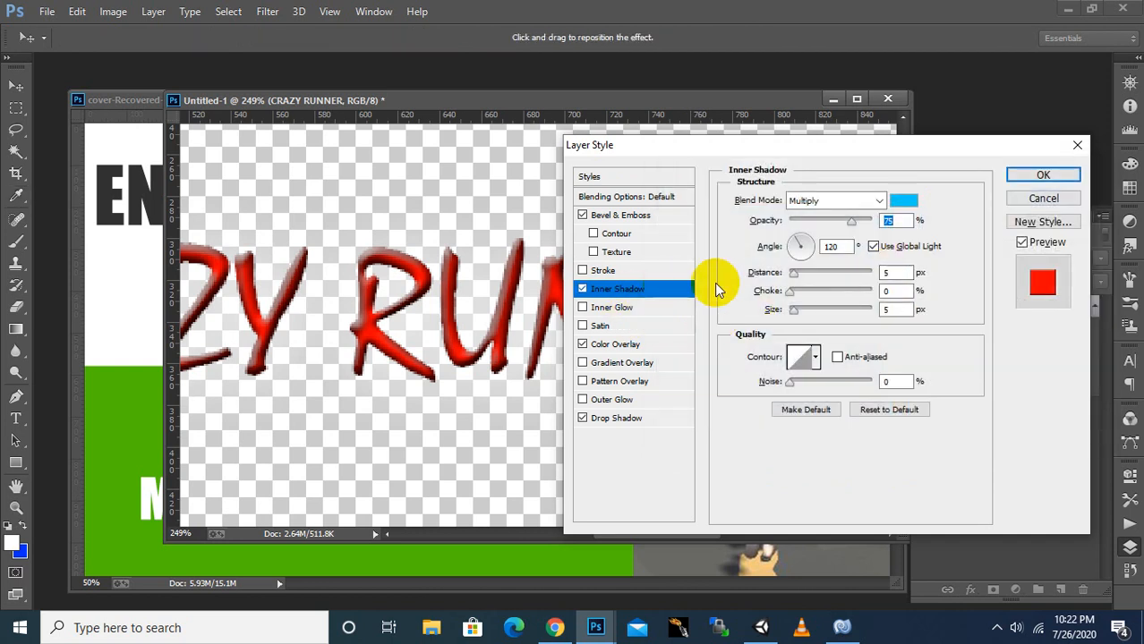
click(1038, 175)
- Crop the canvas closely around the CRAZY RUNNER text to about 505 by 115 px
alt+scroll(716, 327, down, 2)
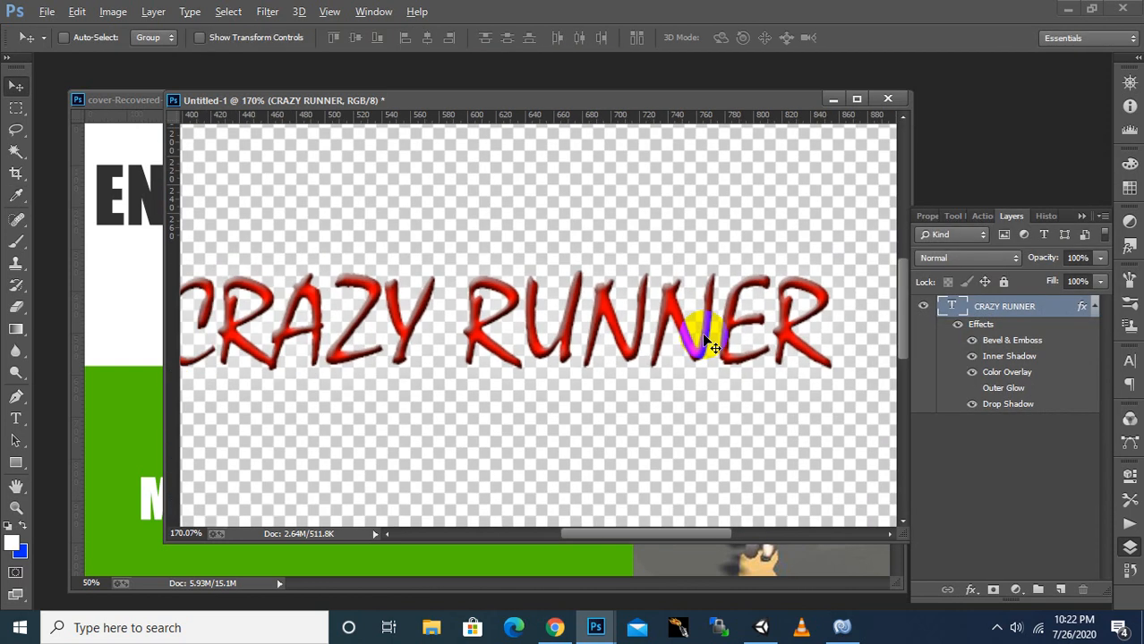
alt+scroll(707, 340, down, 1)
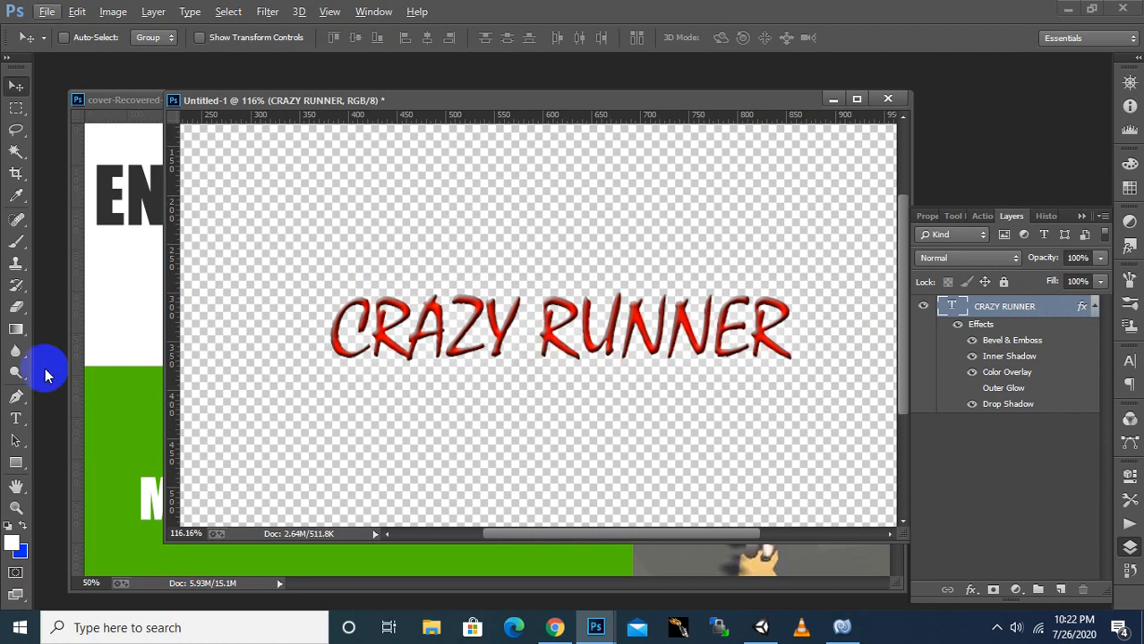
click(10, 214)
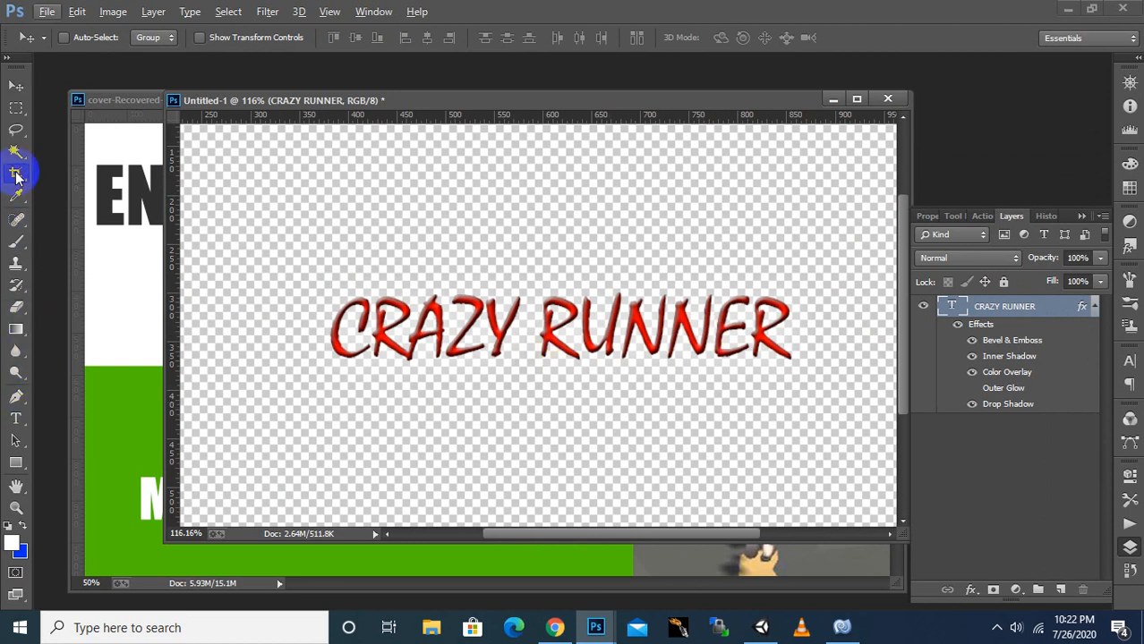
click(16, 176)
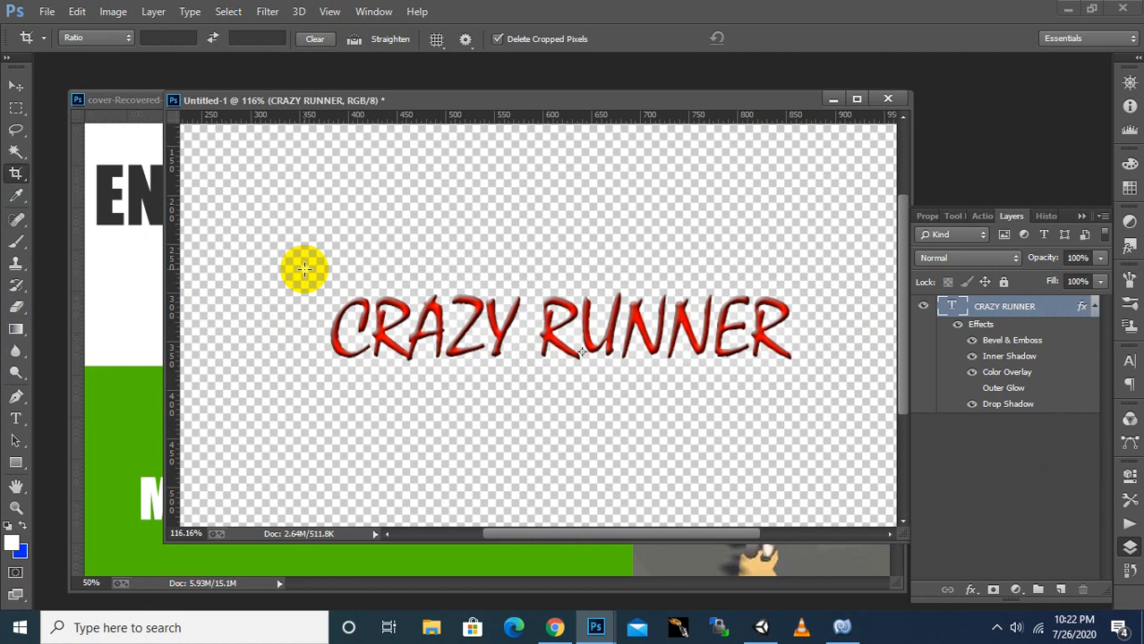
drag(313, 278, 805, 383)
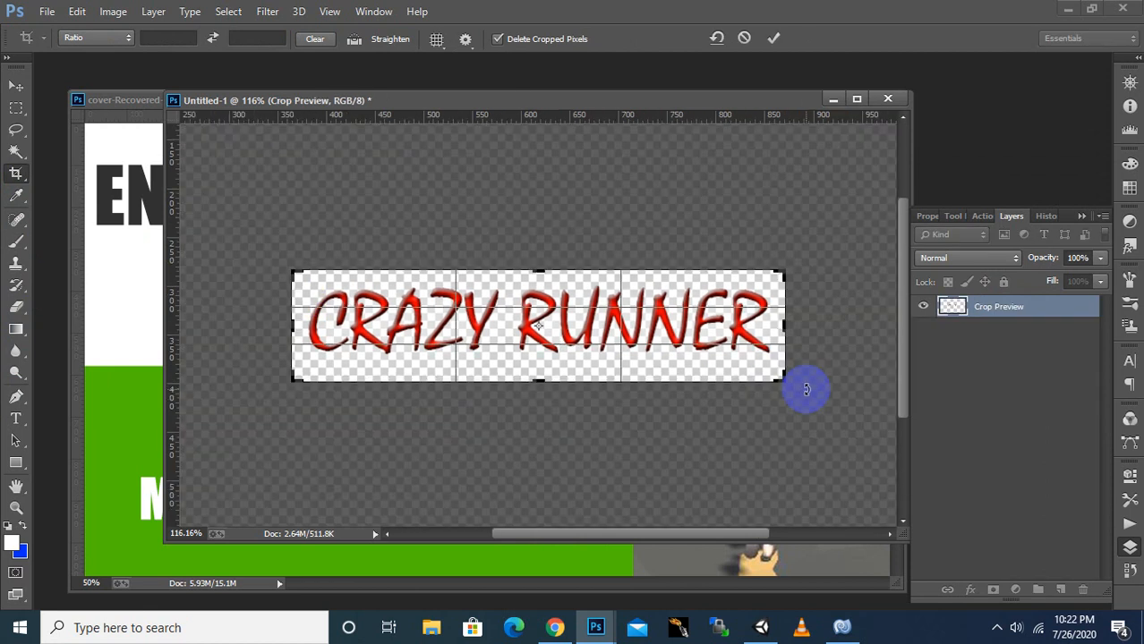
key(Return)
right_click(804, 390)
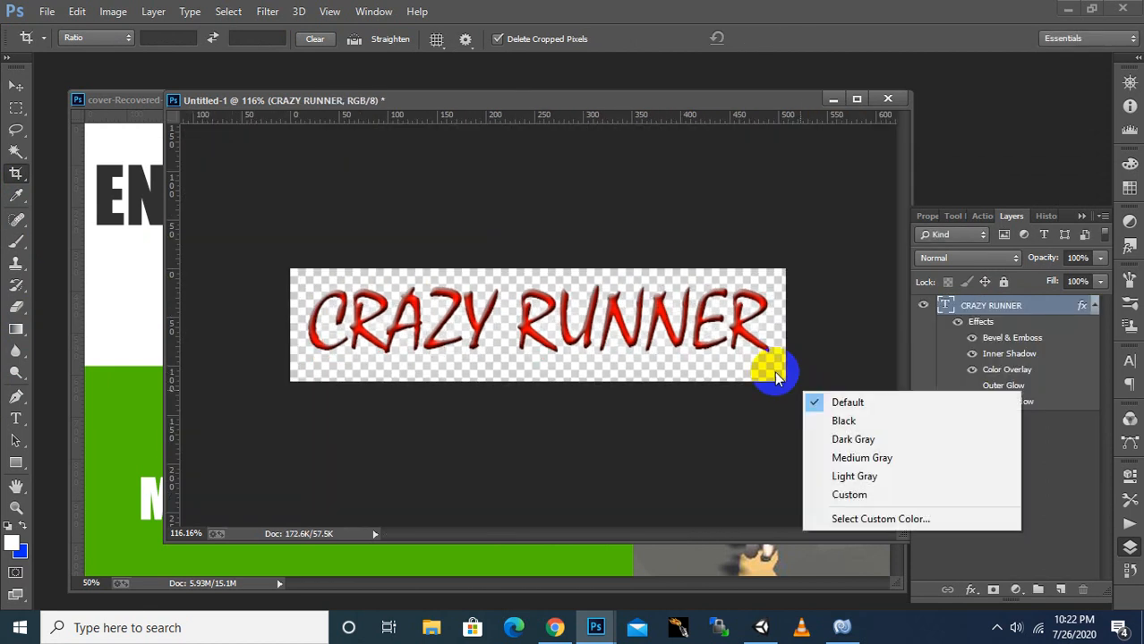
click(41, 14)
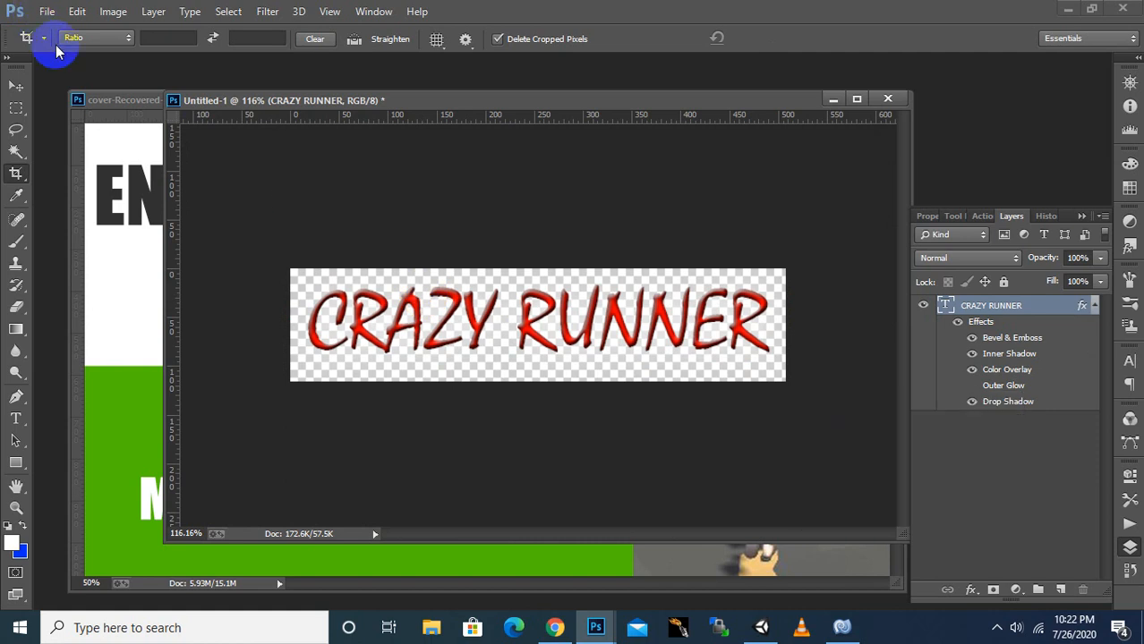
- Save the cropped title as a PNG named TITLE on the Desktop, using Smallest / Slow compression without interlacing
click(47, 11)
click(65, 167)
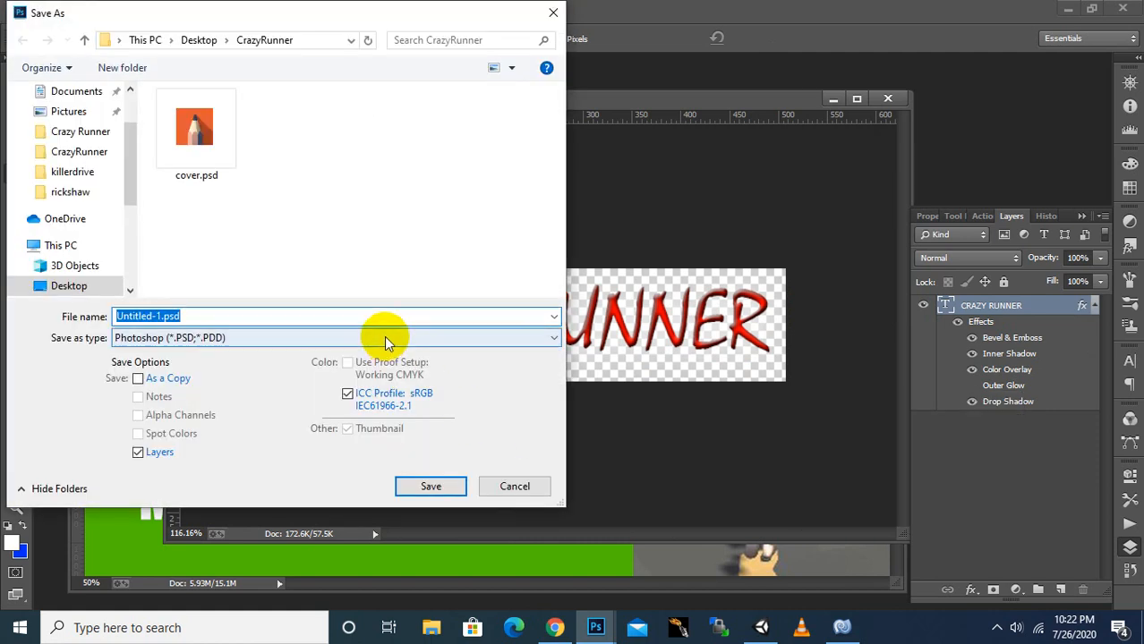
click(387, 340)
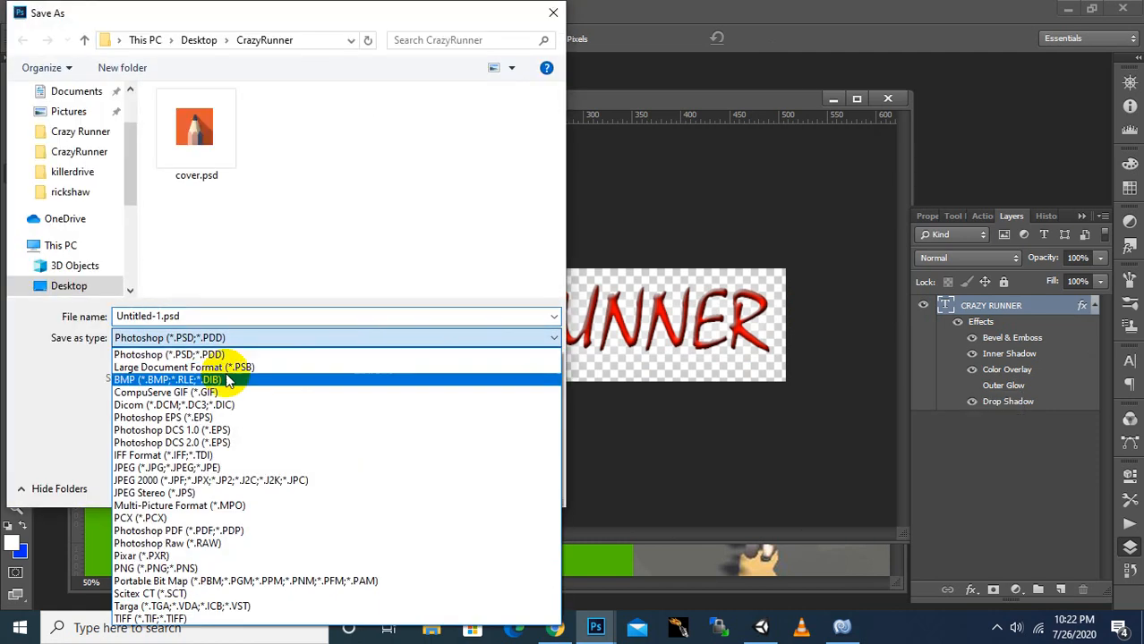
click(139, 570)
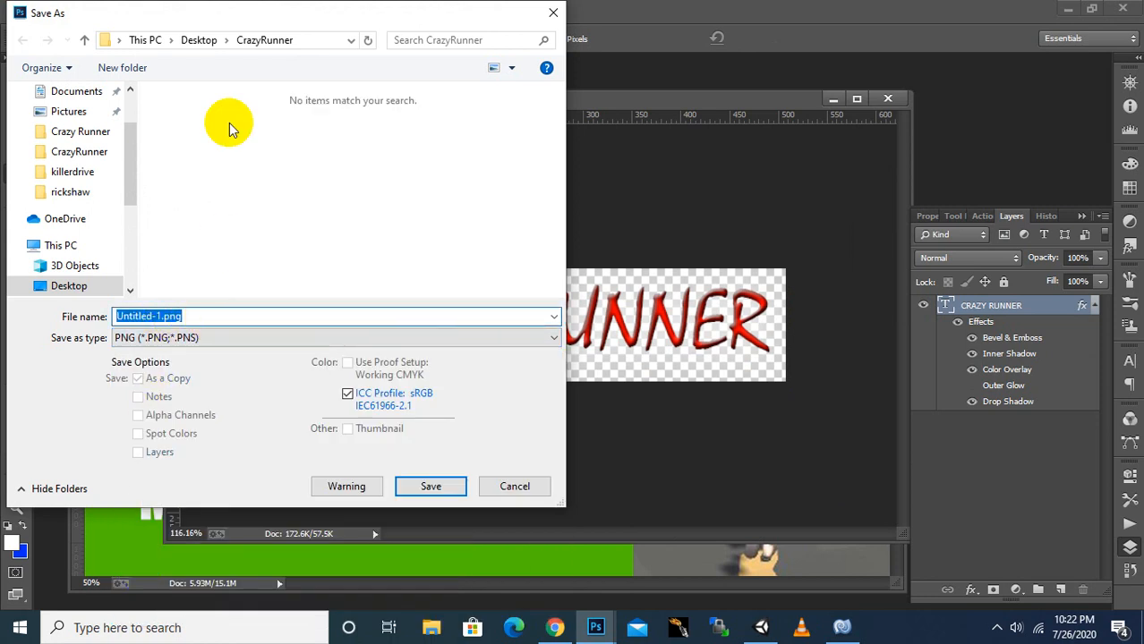
click(199, 41)
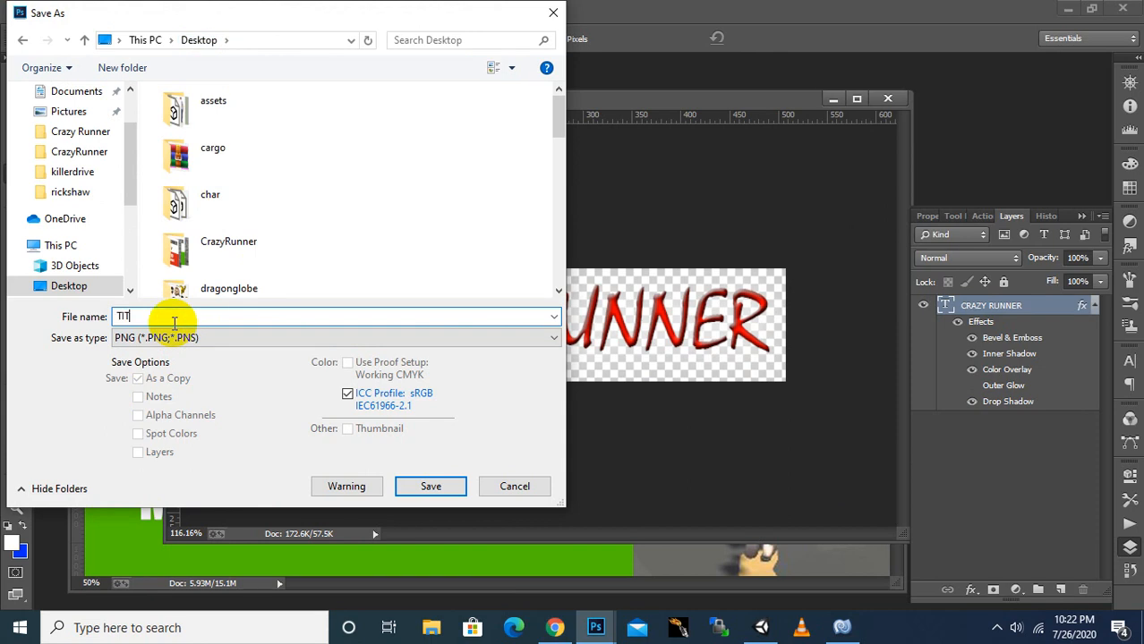
click(175, 323)
text(TITLE)
key(Return)
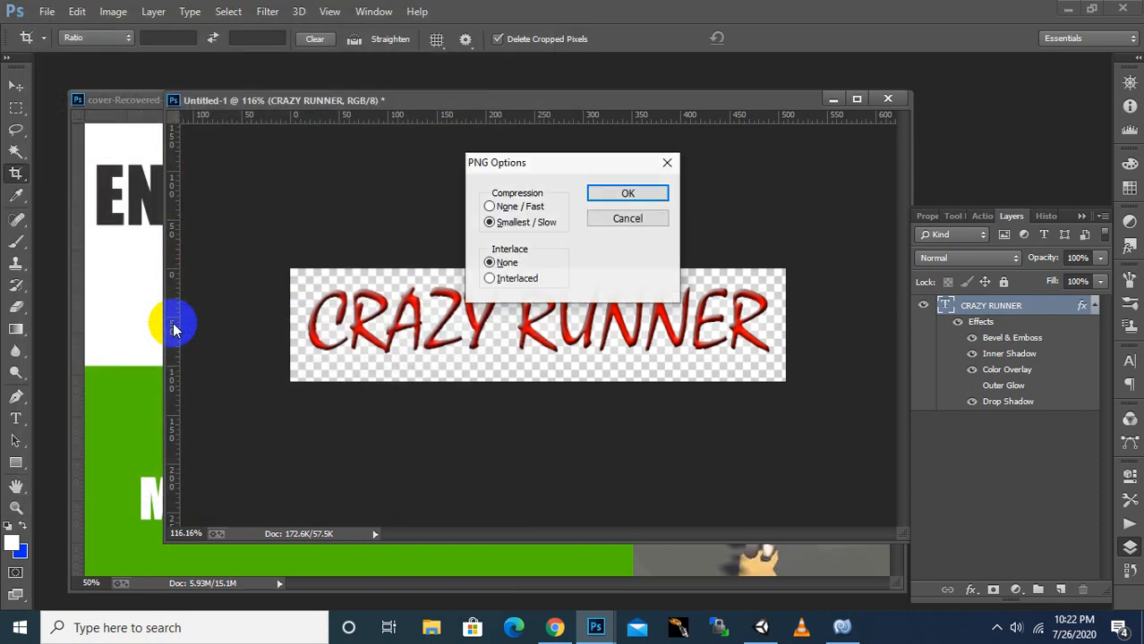
click(628, 195)
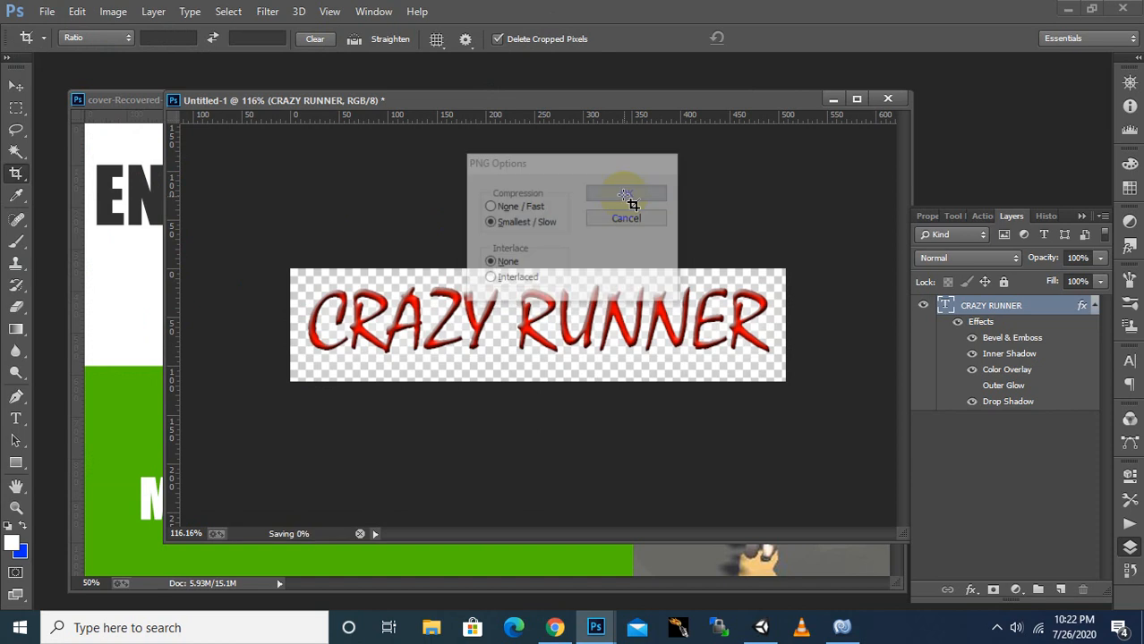
- Import TITLE.png from the Desktop in File Explorer into the Sprites folder of the Unity project
click(420, 632)
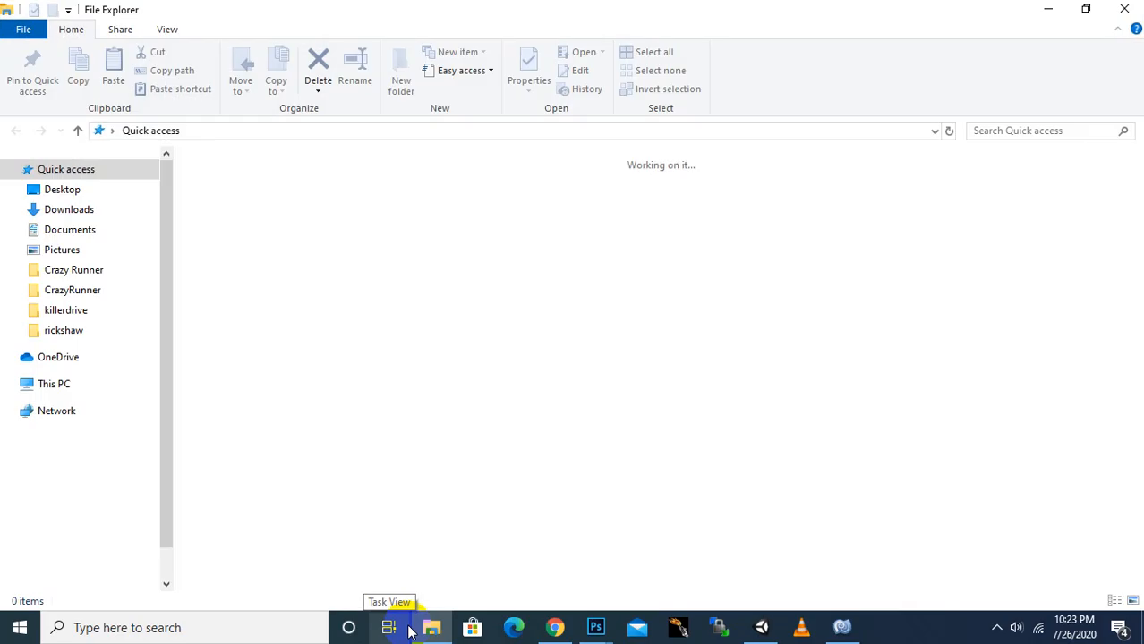
double_click(301, 212)
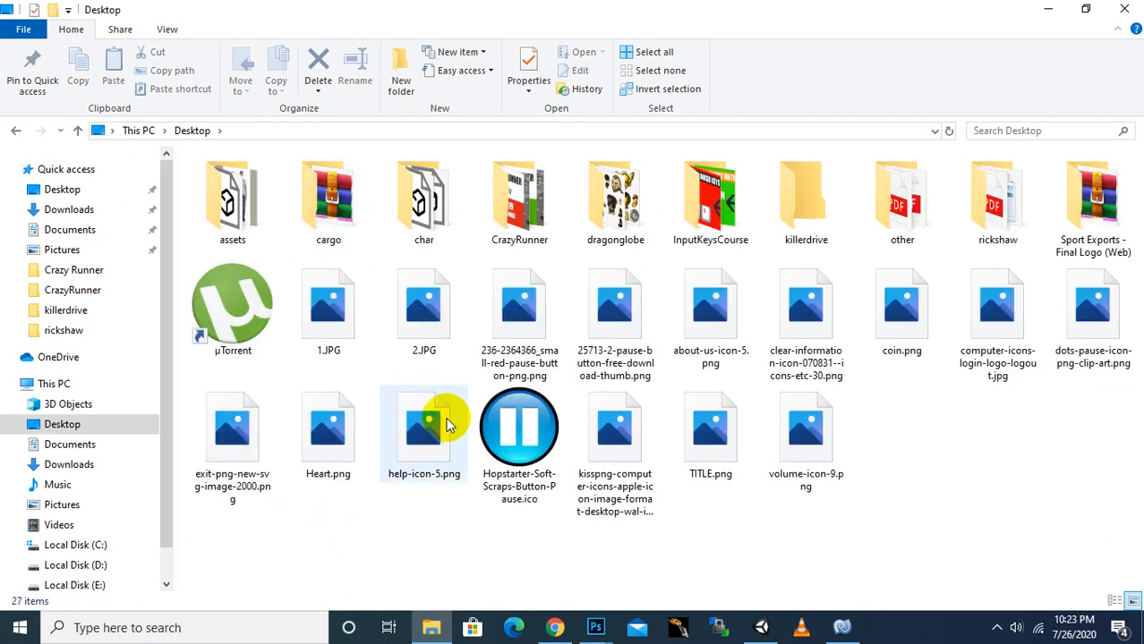
click(687, 448)
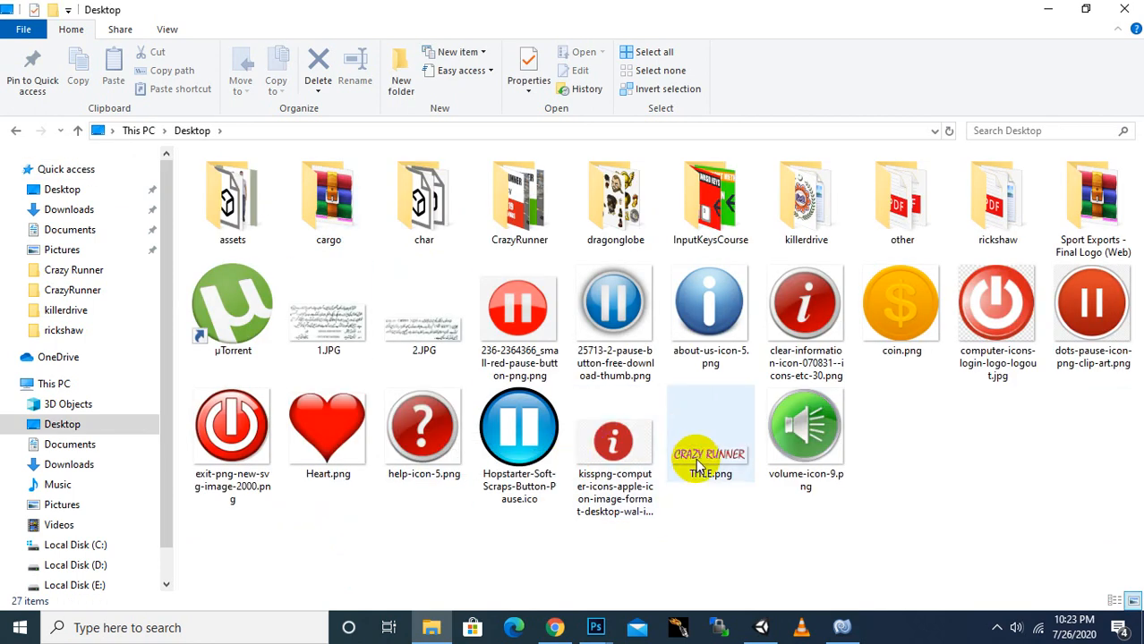
click(762, 630)
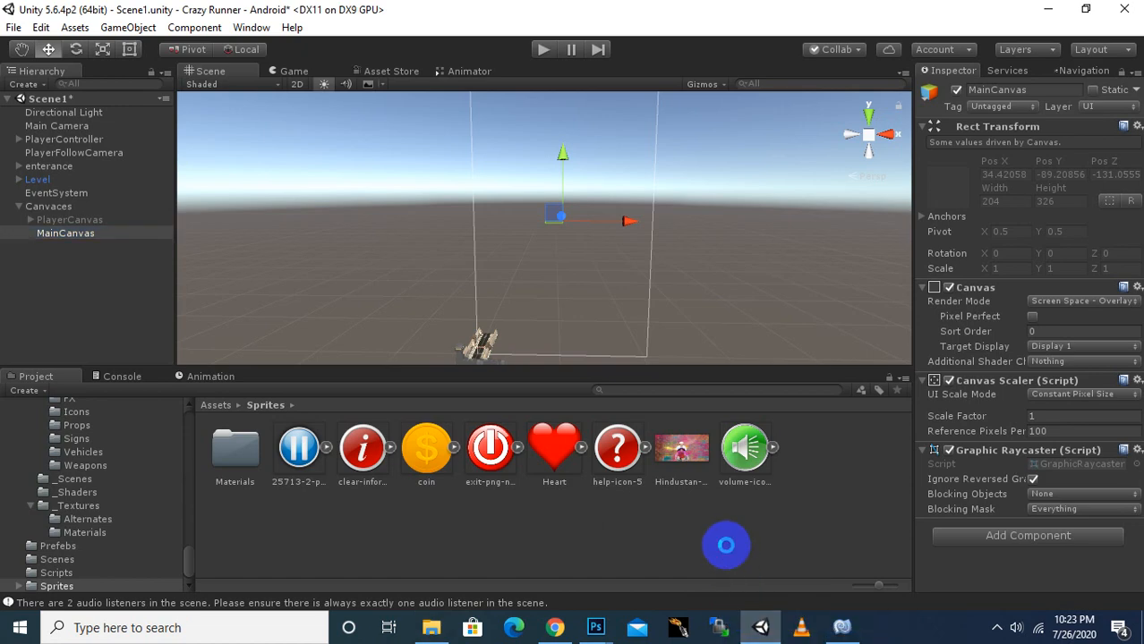
drag(726, 551, 728, 544)
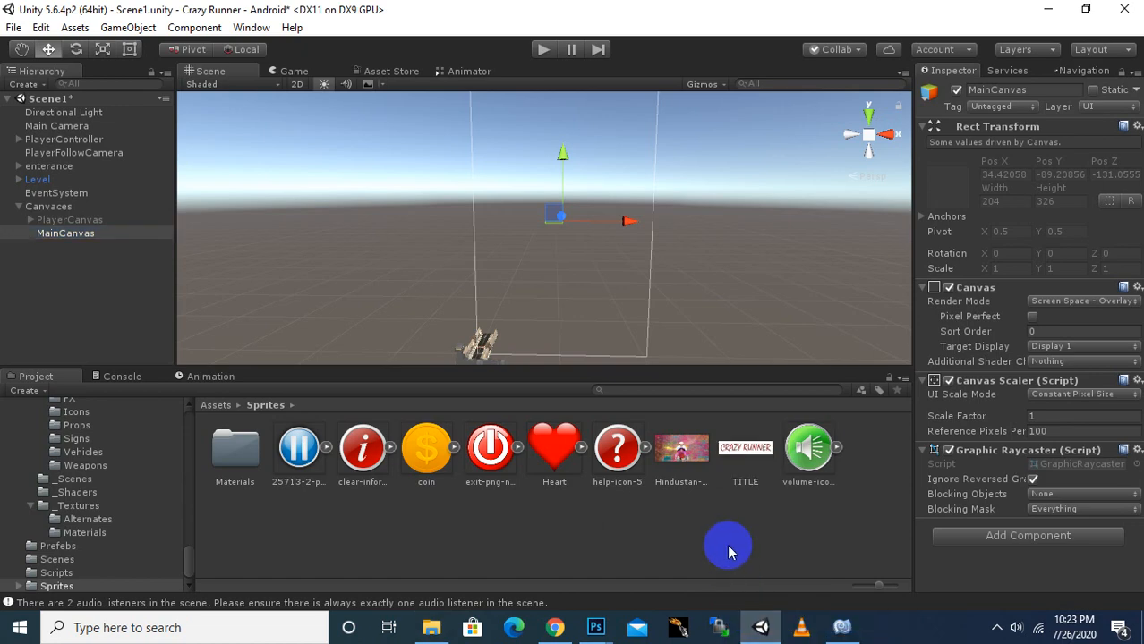
- Change the TITLE image's texture type to Sprite (2D and UI) with a max size of 1024, and apply the import settings
click(735, 474)
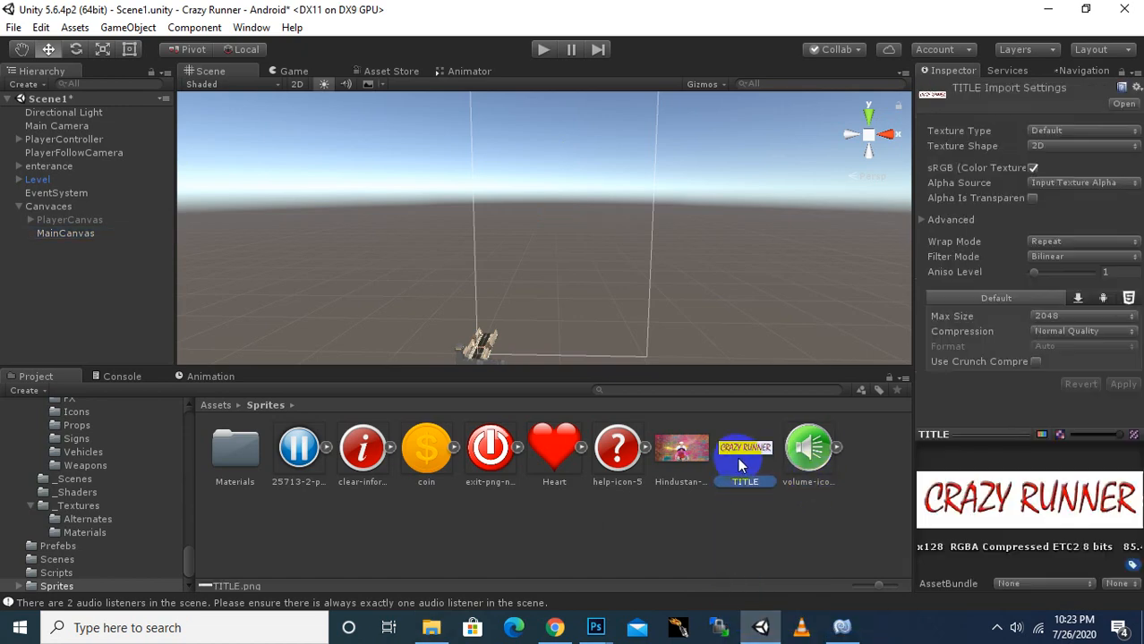
click(1044, 135)
click(995, 204)
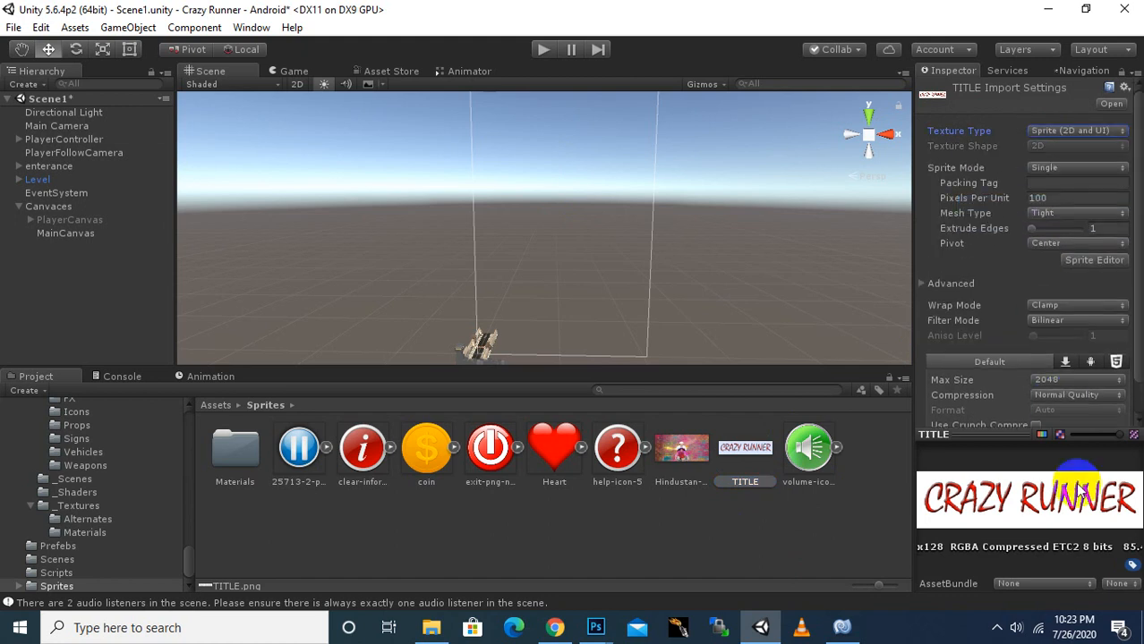
click(1083, 380)
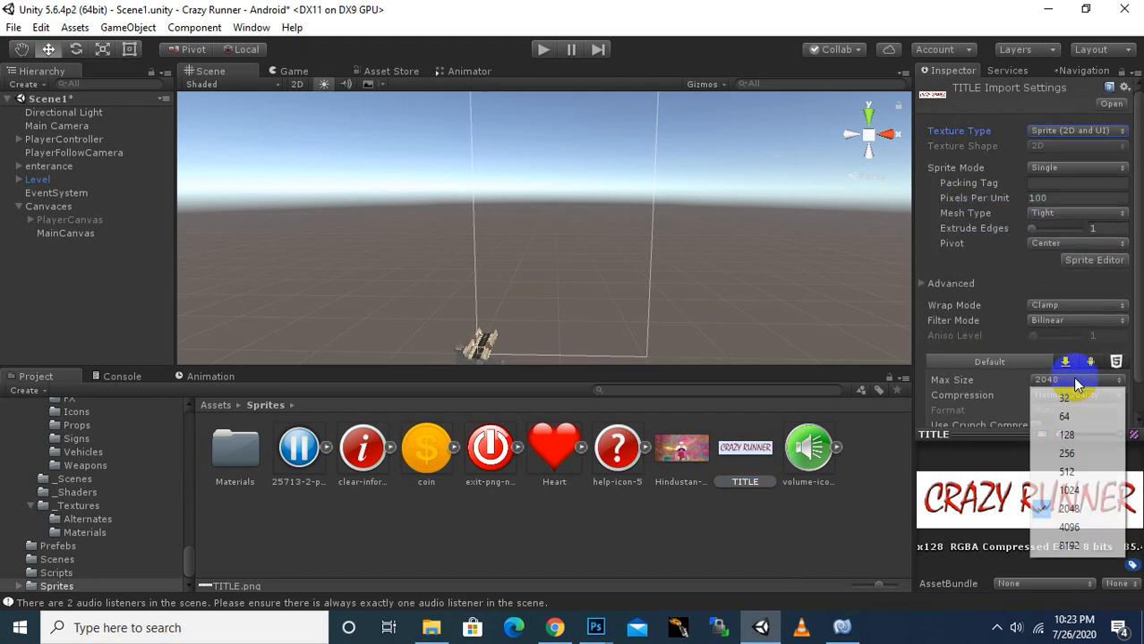
click(1068, 490)
scroll(1067, 421, down, 1)
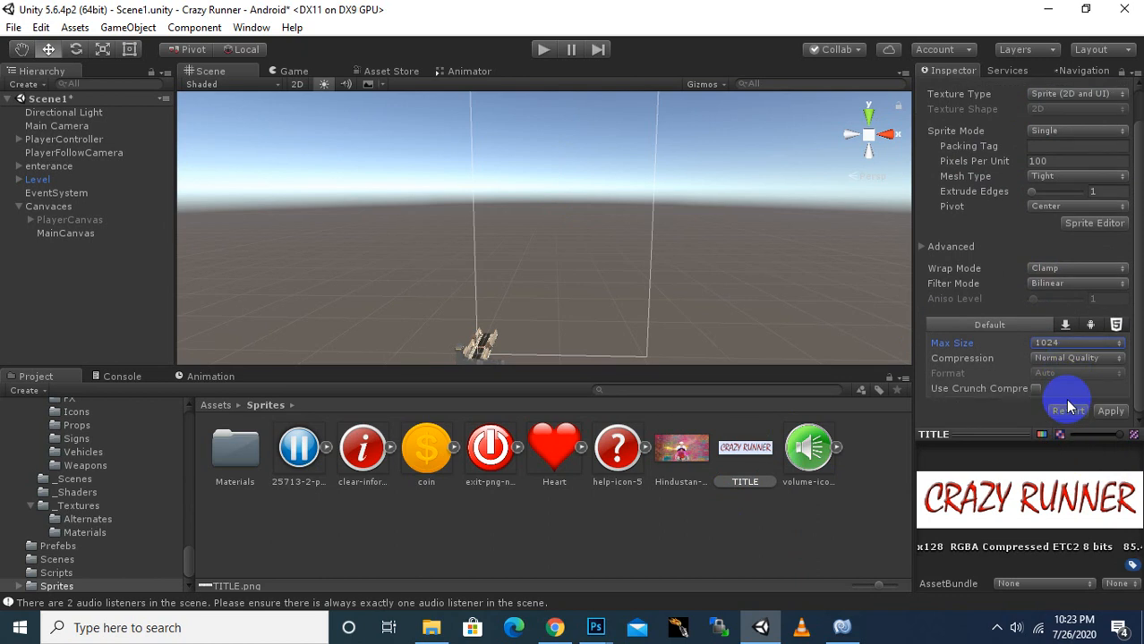
click(1095, 414)
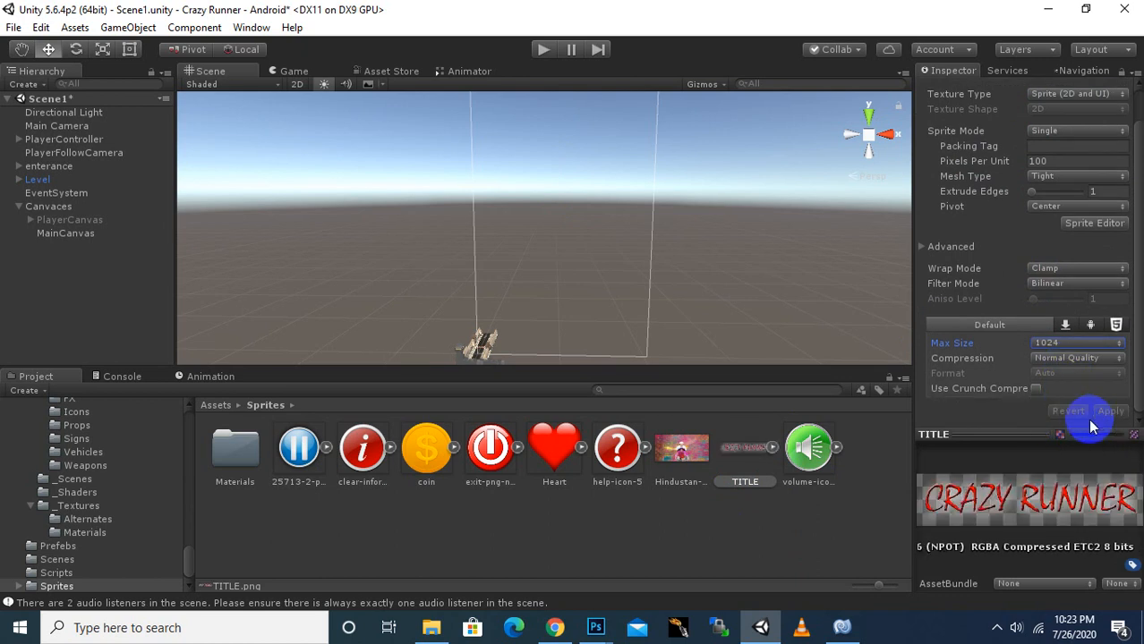
- Add a UI Image under MainCanvas and assign the TITLE sprite as its source image
middle_drag(724, 273, 724, 299)
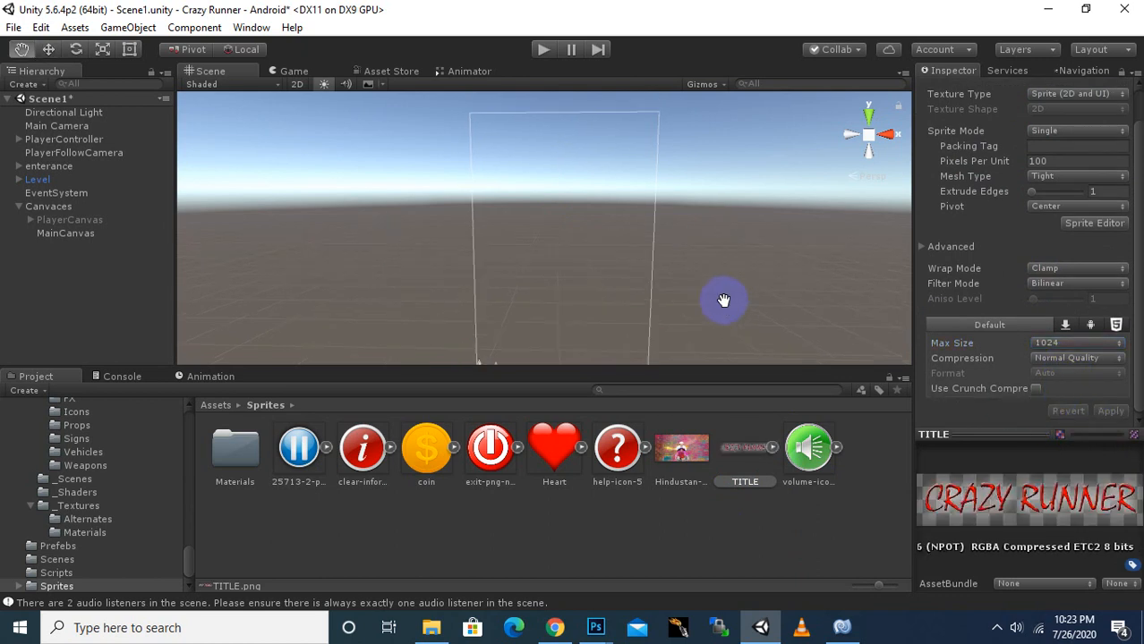
click(85, 237)
right_click(80, 234)
mouse_move(109, 483)
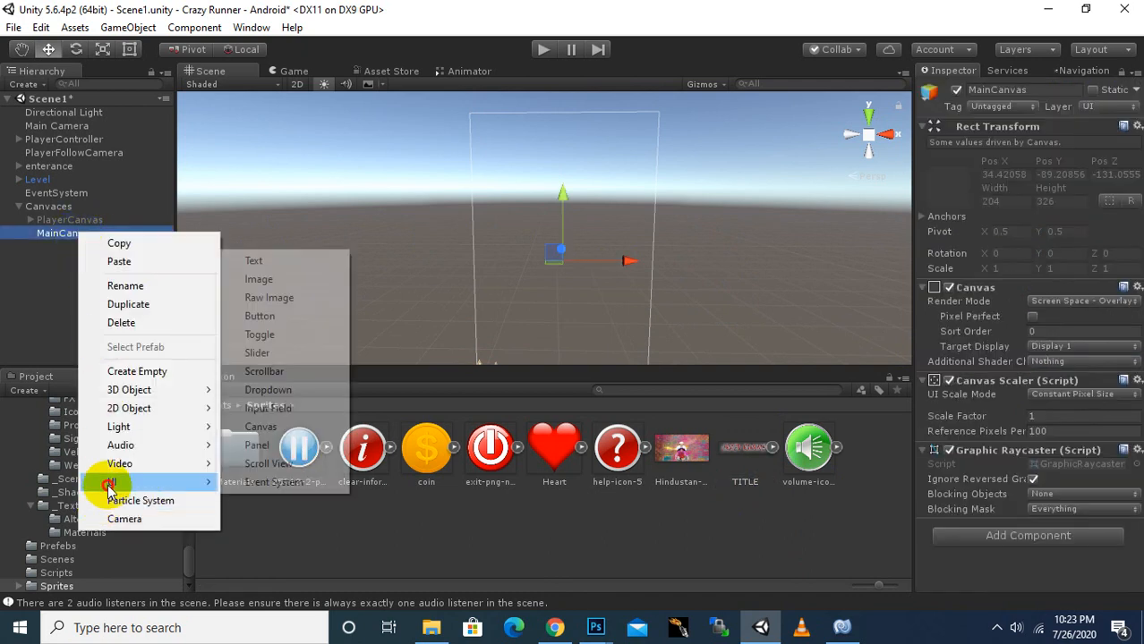
click(255, 284)
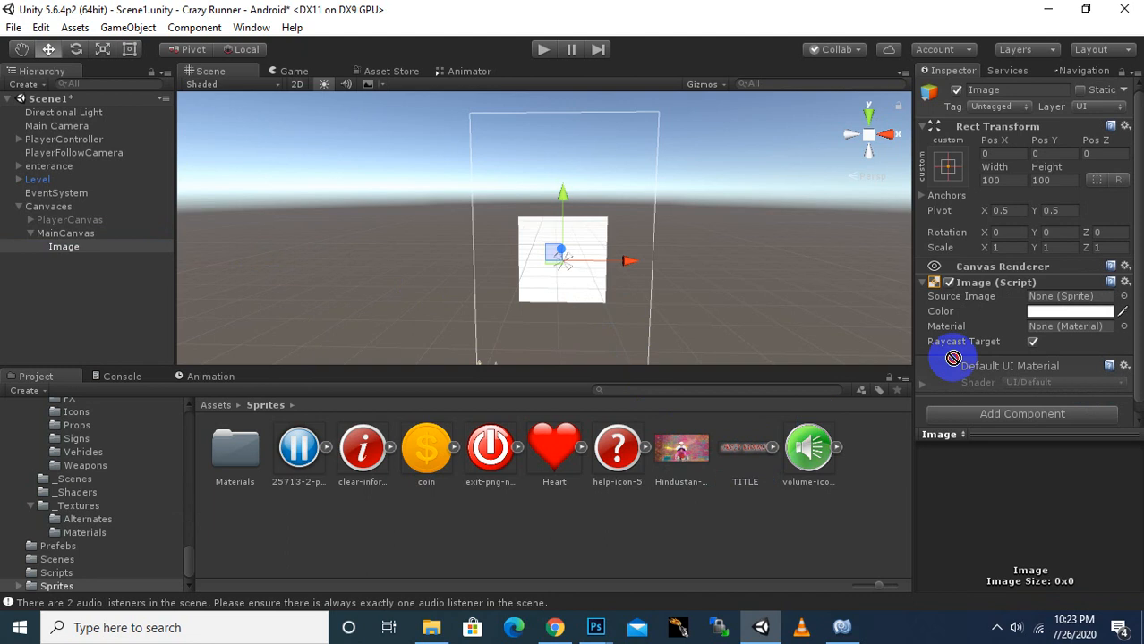
drag(953, 358, 1069, 296)
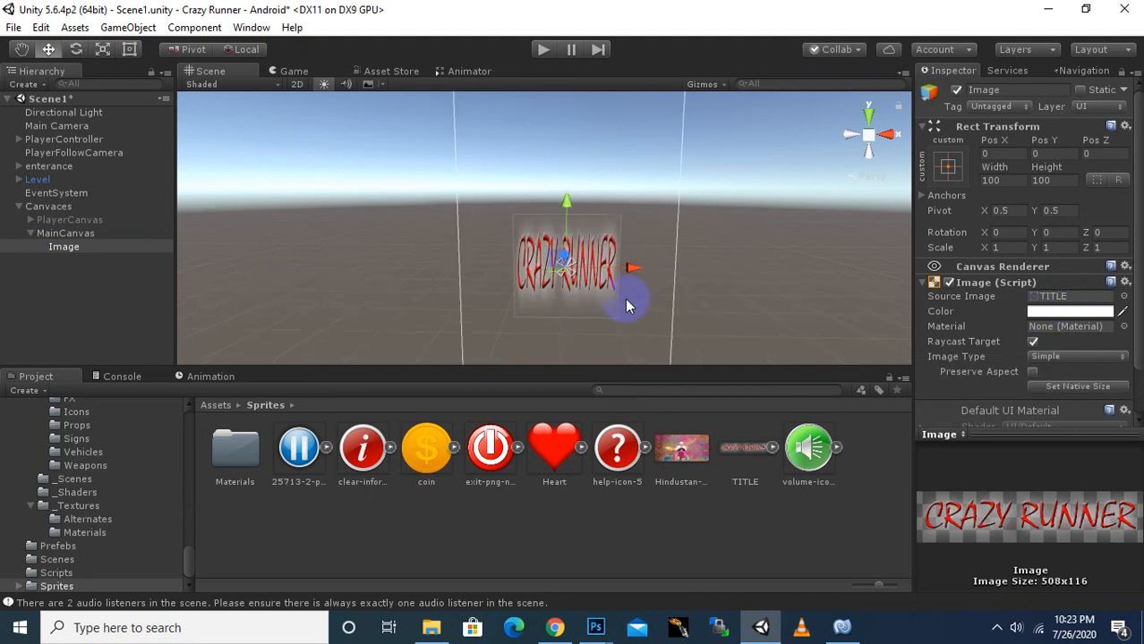
- Flatten the title image vertically and enlarge it uniformly to a scale of about X 1.39, Y 0.37, Z 1.23
scroll(603, 318, up, 4)
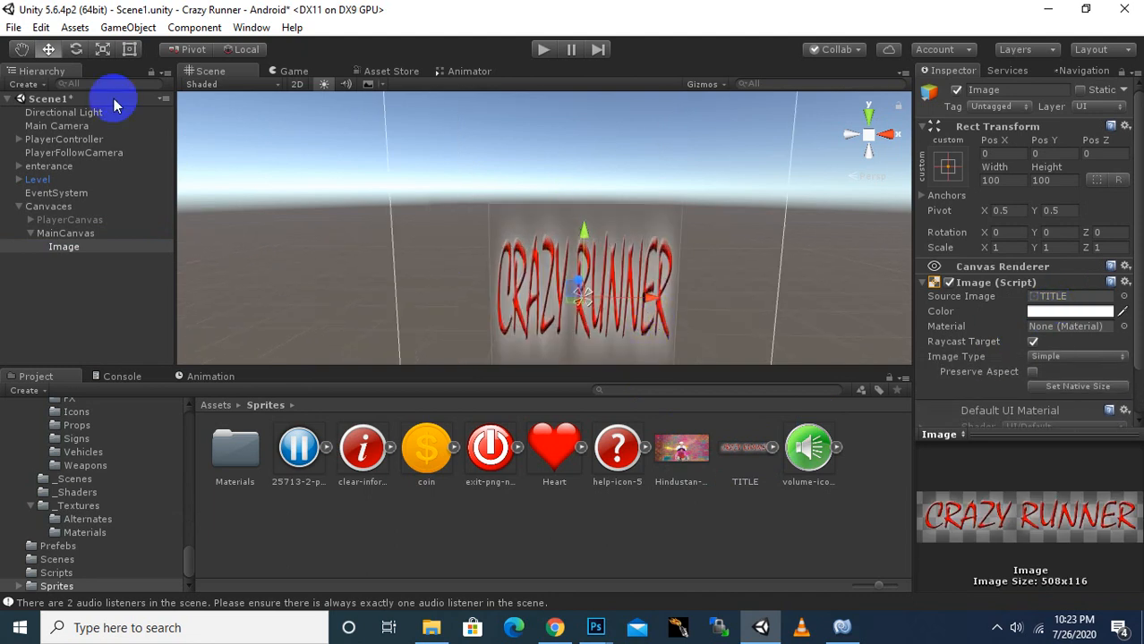
click(102, 49)
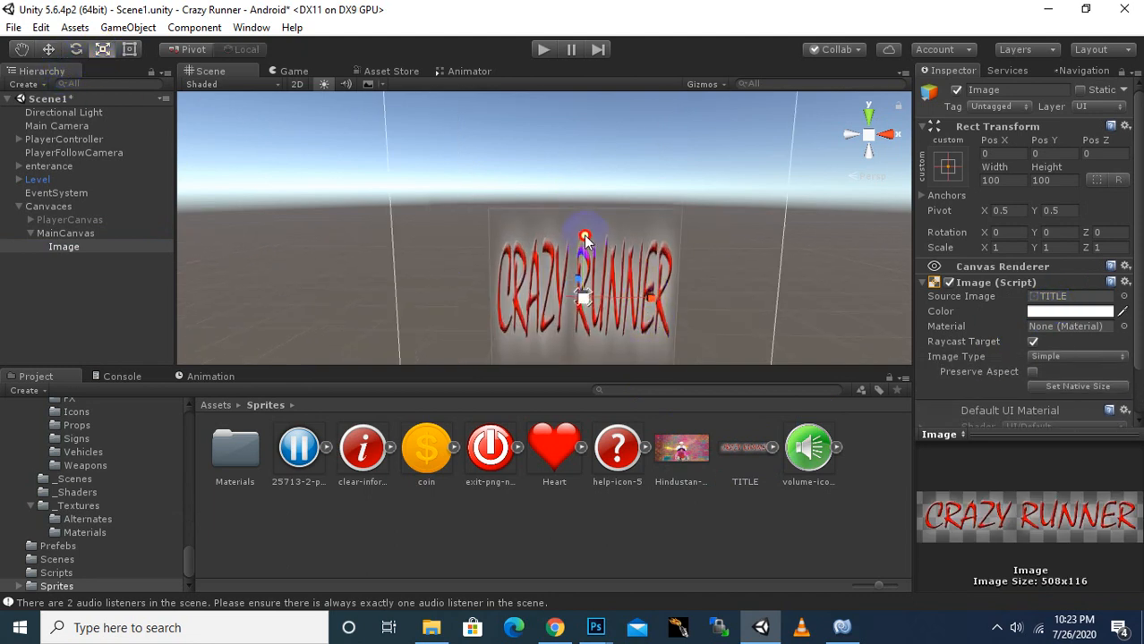
drag(584, 238, 584, 283)
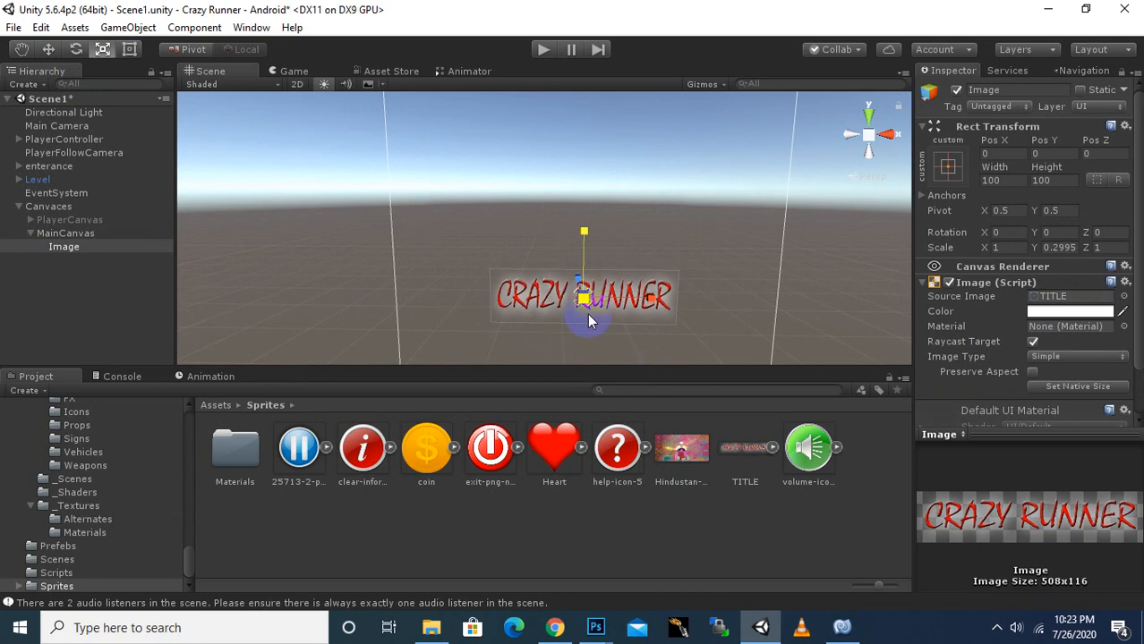
middle_drag(651, 309, 654, 257)
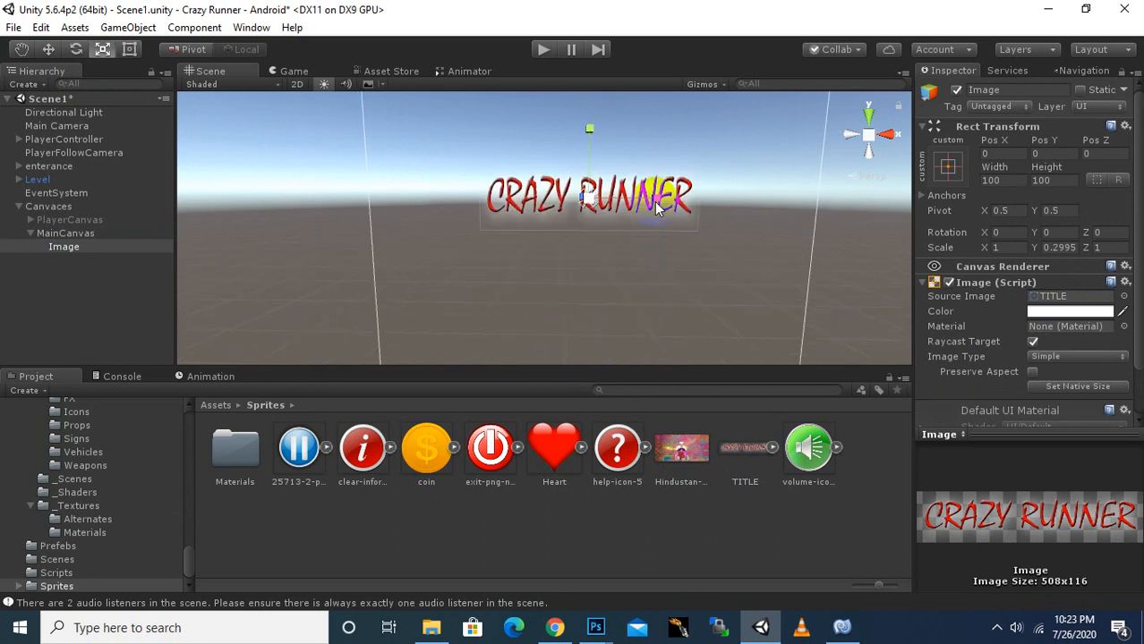
drag(656, 208, 597, 188)
- Move the title image up within the canvas to Pos Y 61
click(48, 49)
scroll(581, 278, down, 6)
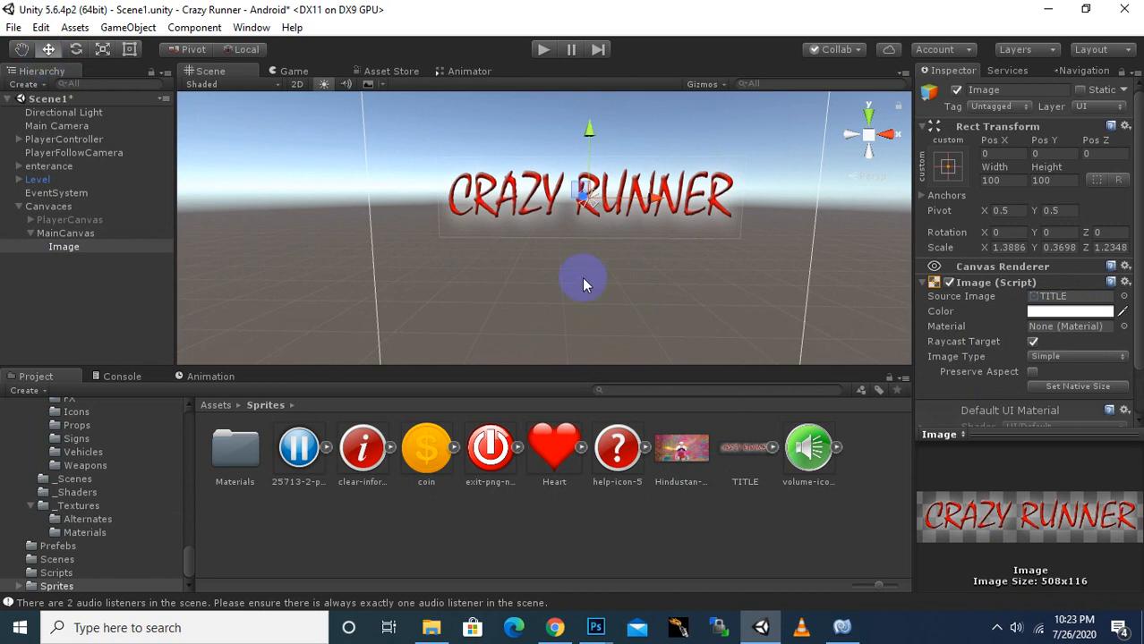
drag(546, 157, 557, 105)
middle_drag(678, 232, 716, 309)
drag(557, 206, 555, 192)
middle_drag(612, 300, 743, 290)
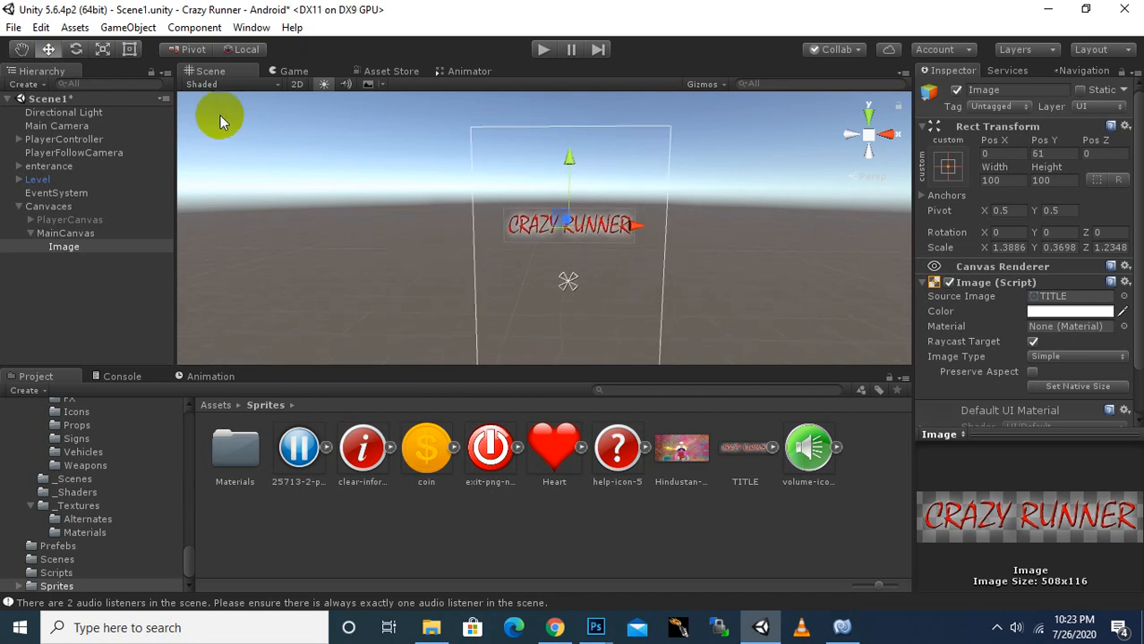
- Enlarge the title image uniformly to about X 1.5, Y 0.4, Z 1.33 and raise it to Pos Y 78
click(103, 49)
scroll(572, 239, up, 2)
drag(569, 235, 579, 228)
middle_drag(775, 280, 777, 260)
scroll(759, 266, down, 4)
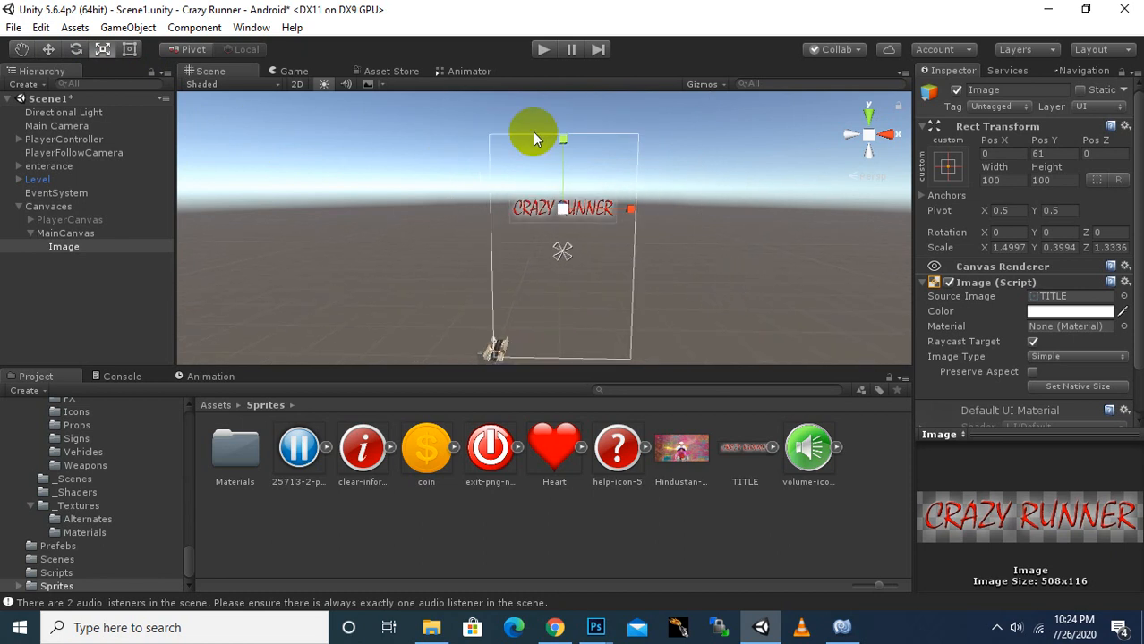
click(49, 49)
drag(562, 141, 560, 134)
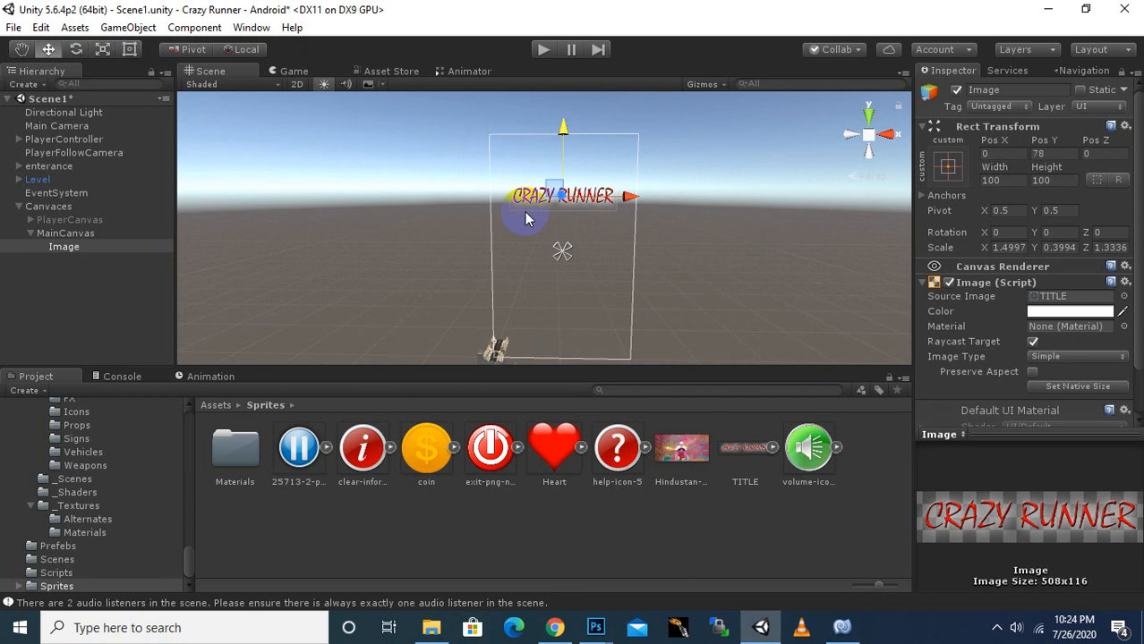
- Add a UI Panel under MainCanvas and flatten it into a horizontal strip with a Y scale of about 0.12
right_click(81, 240)
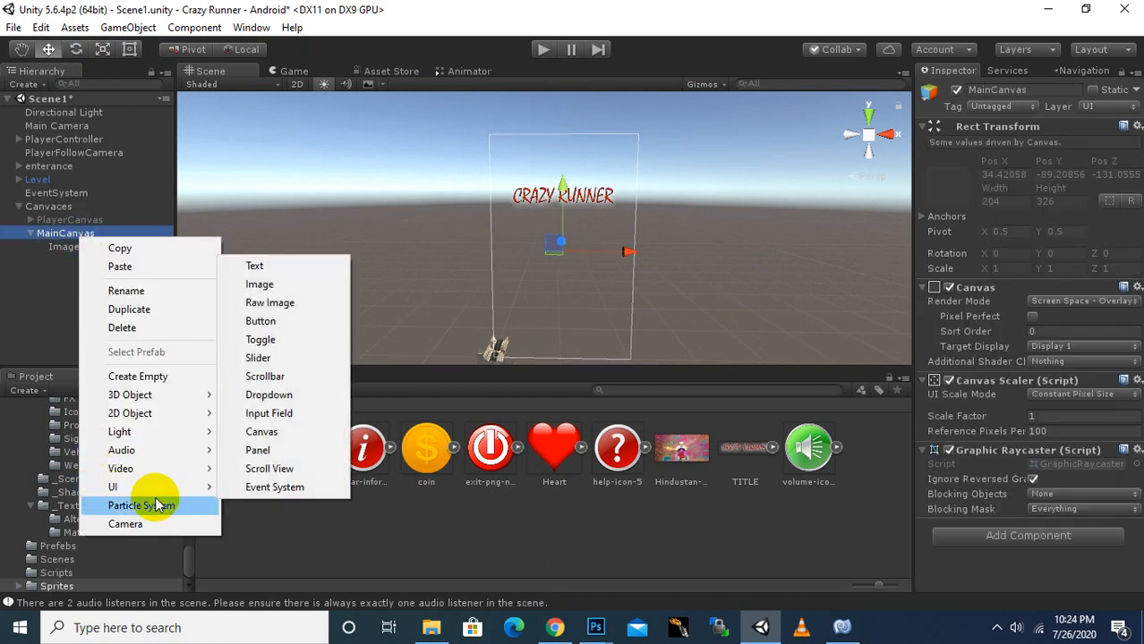
mouse_move(153, 486)
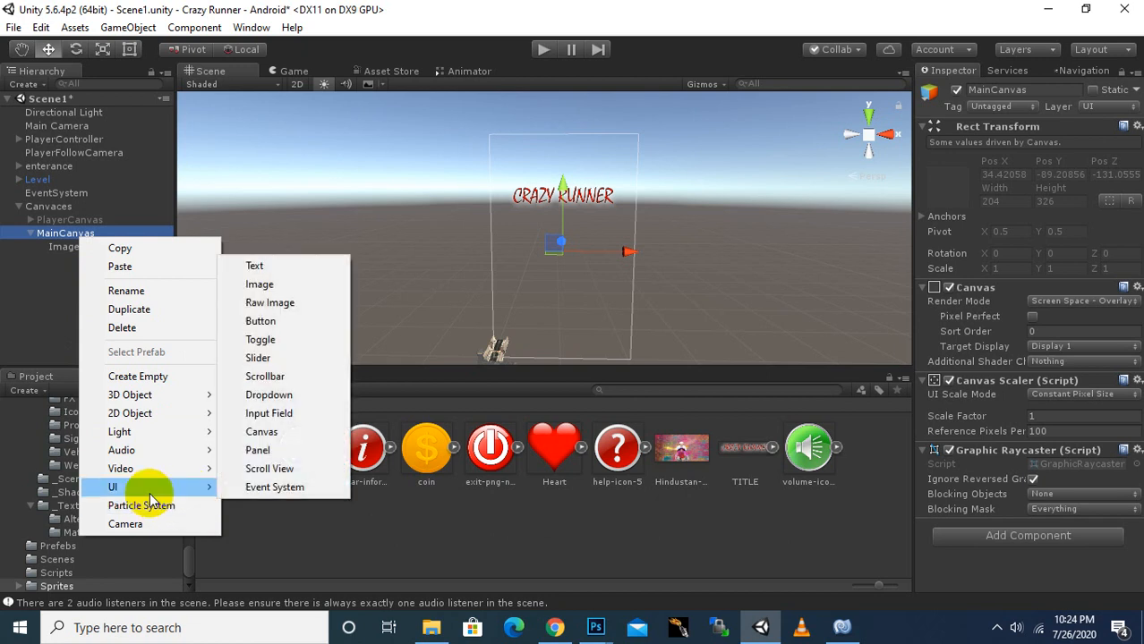
click(253, 450)
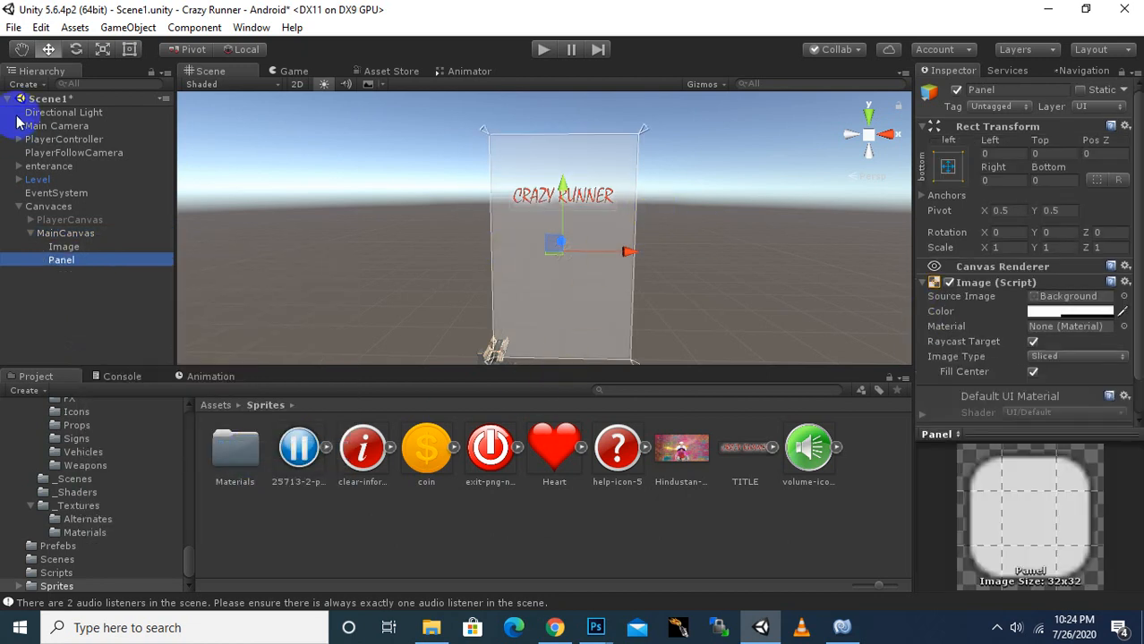
click(103, 49)
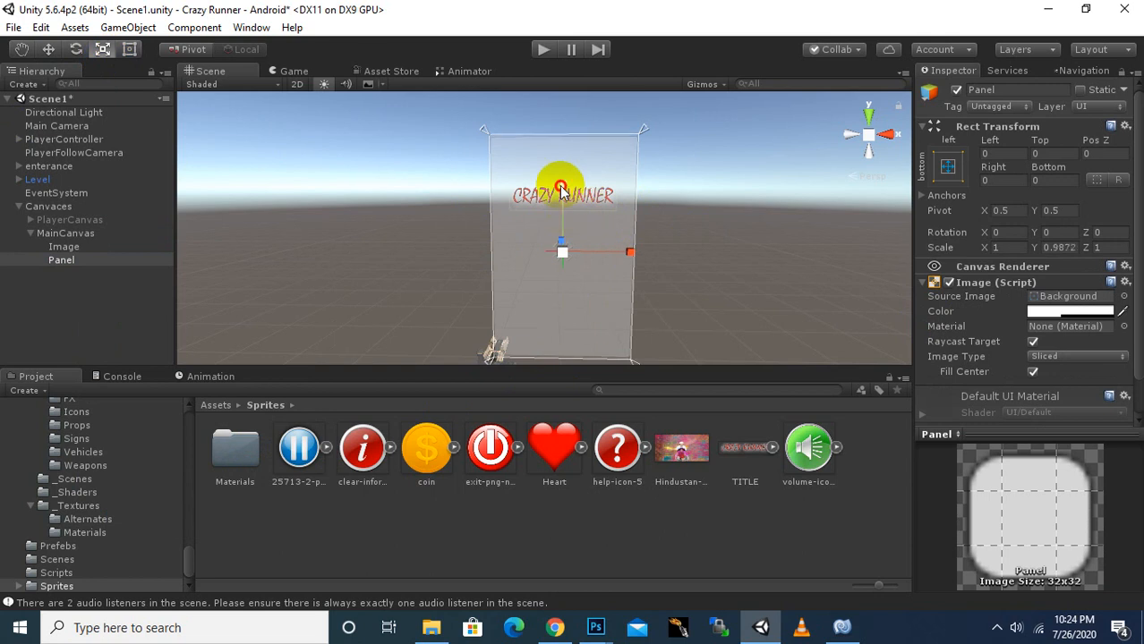
drag(560, 188, 560, 249)
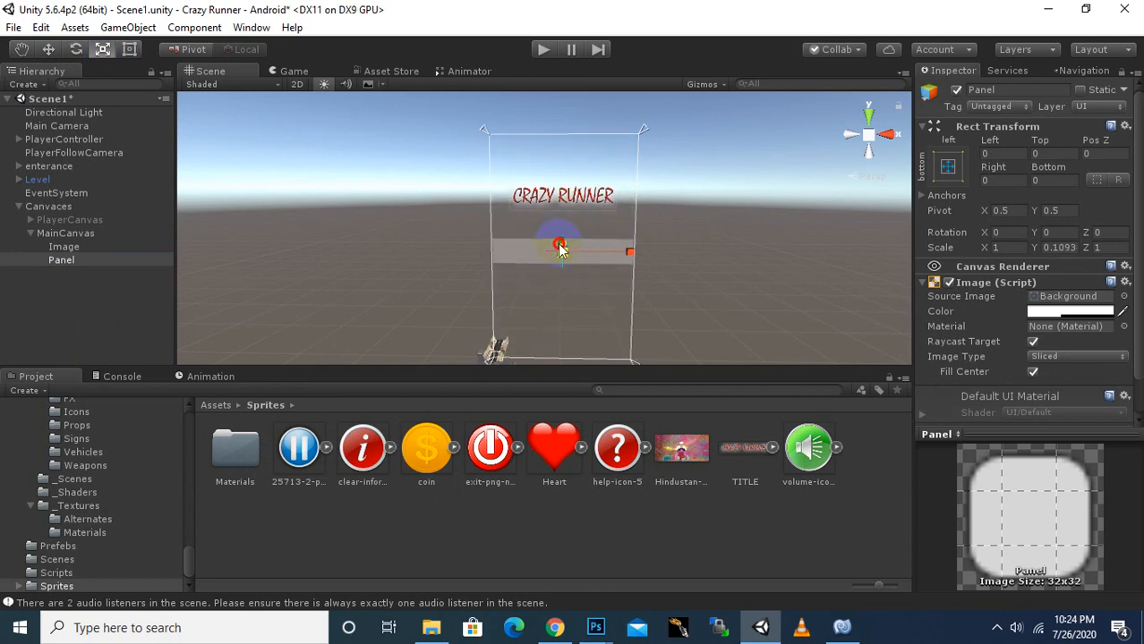
- Set the panel's image color to semi-transparent black, hex 00000064, after trying red
click(1056, 311)
click(954, 334)
drag(954, 339, 909, 375)
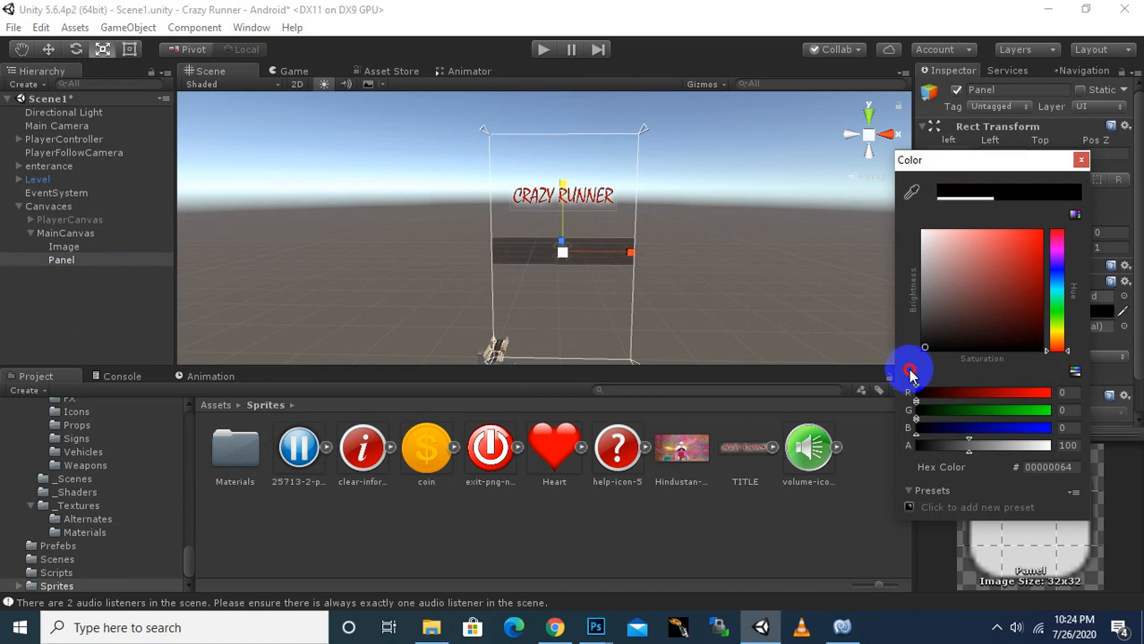
drag(1020, 269, 1039, 233)
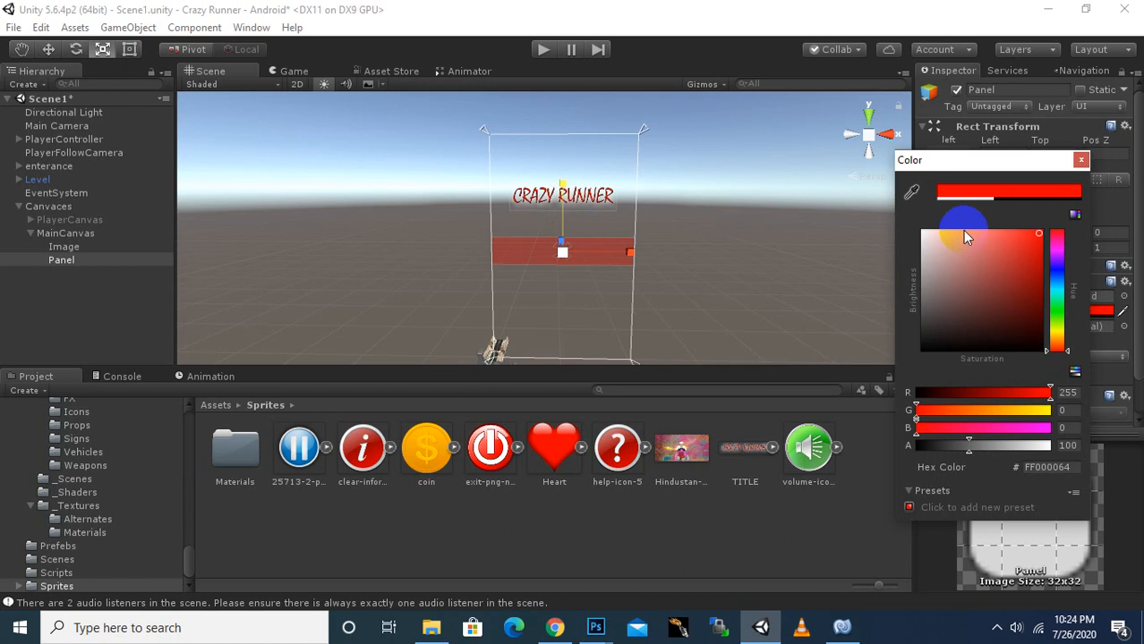
drag(998, 288, 858, 401)
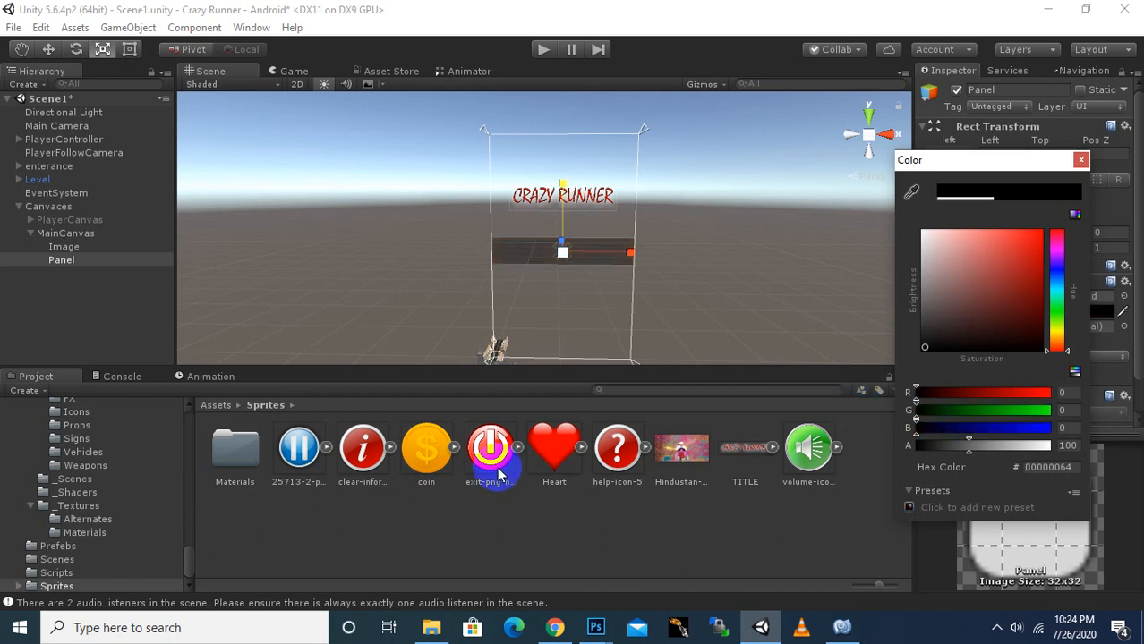
click(1079, 162)
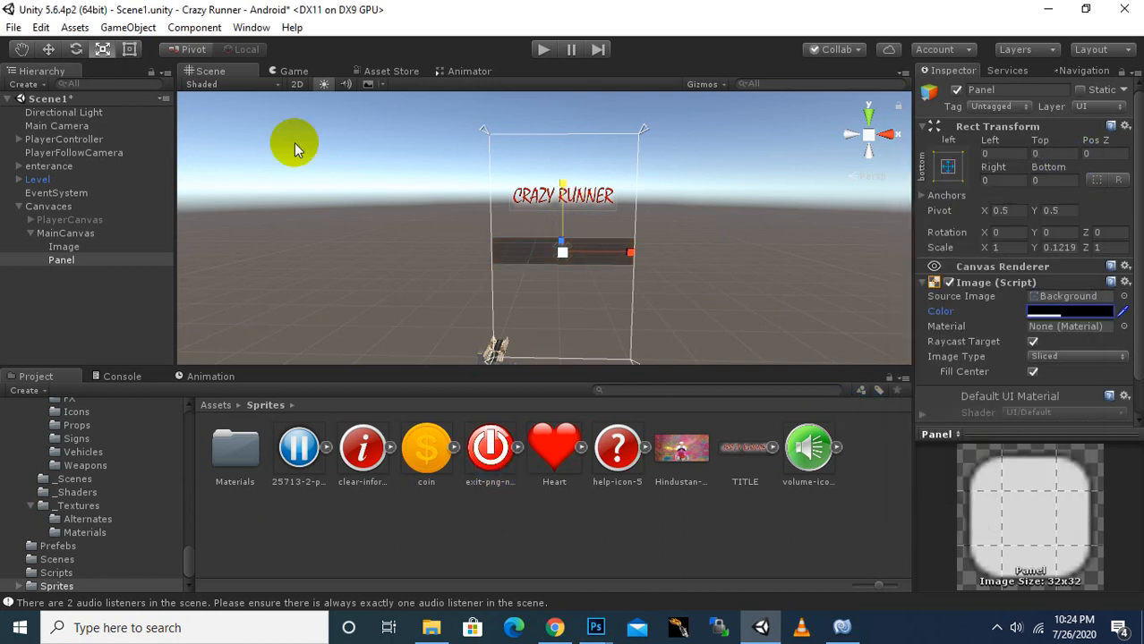
- Move the panel strip down to the canvas's lower edge, at Top about 143.9 and Bottom about -143.9
click(51, 59)
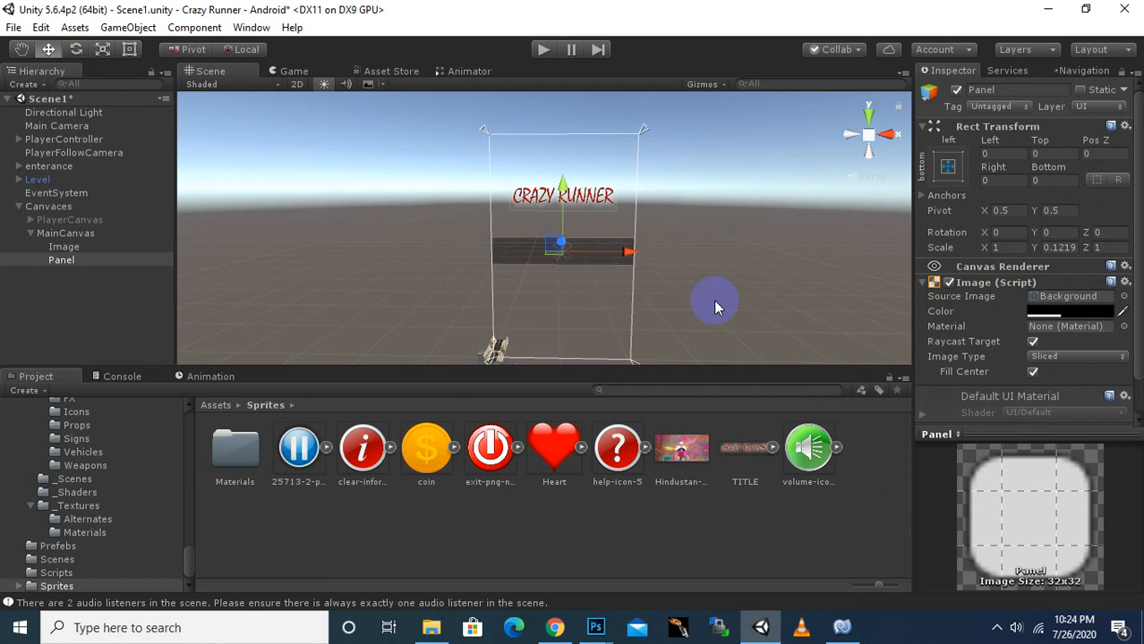
scroll(729, 313, up, 2)
middle_drag(738, 326, 730, 272)
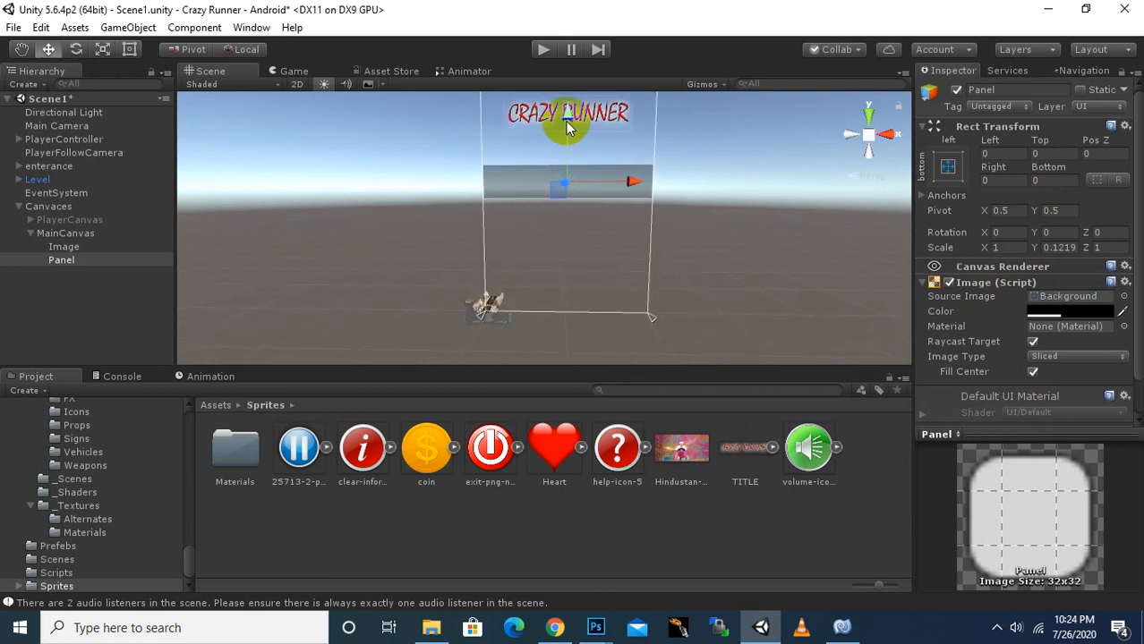
drag(565, 127, 566, 238)
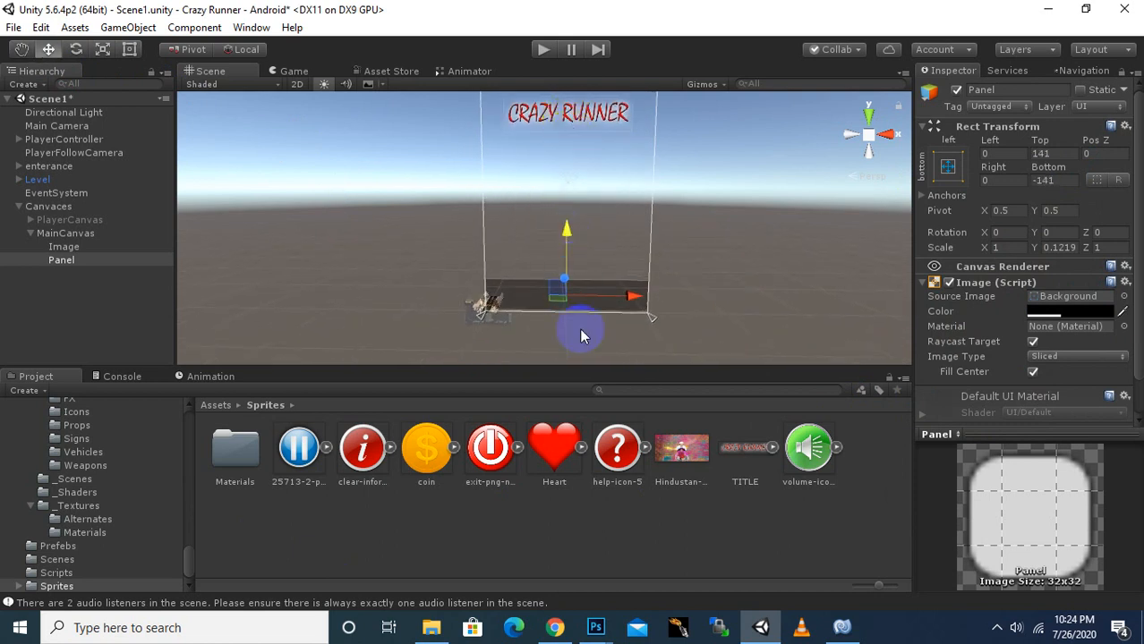
scroll(582, 354, up, 4)
middle_drag(583, 358, 579, 283)
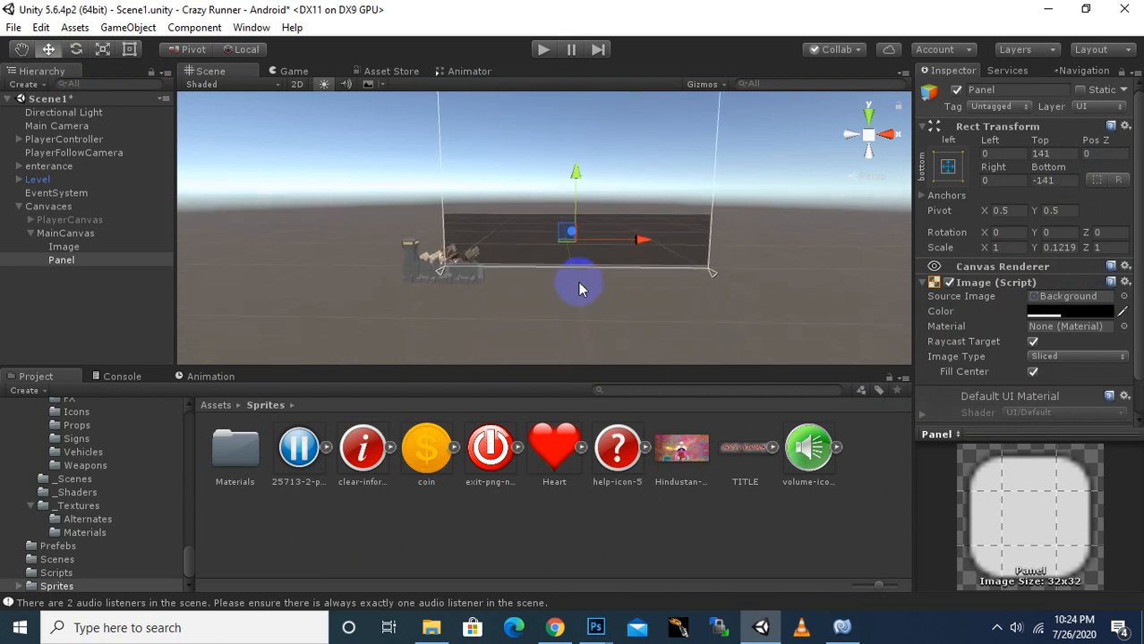
scroll(581, 298, up, 5)
drag(633, 205, 632, 208)
- Anchor the panel to the bottom center of the canvas using the anchor presets
click(941, 159)
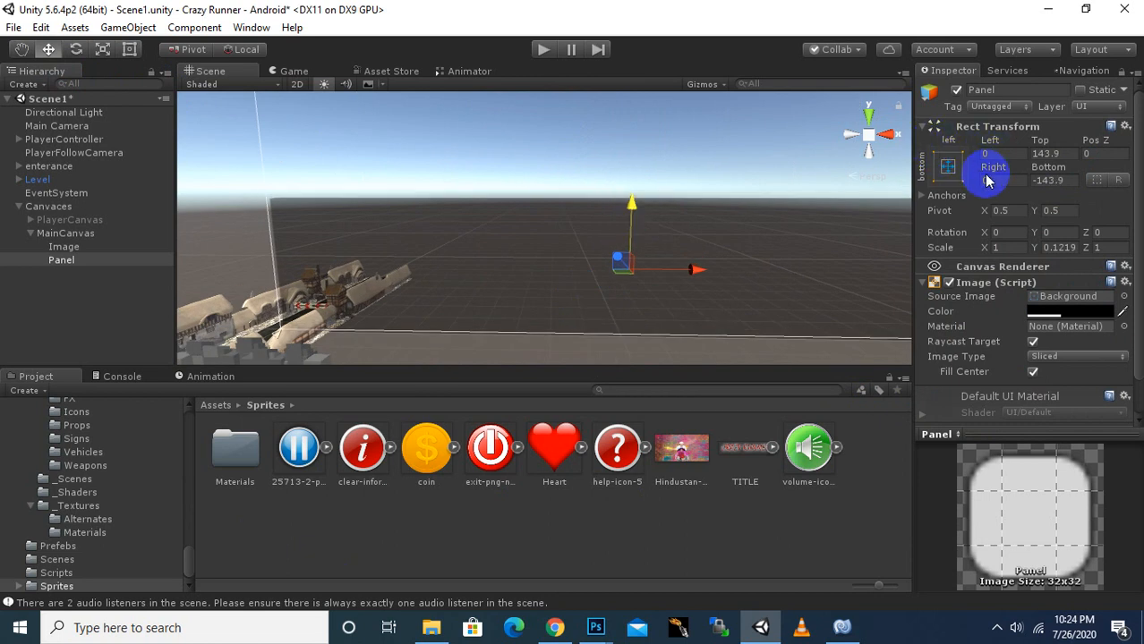
click(947, 166)
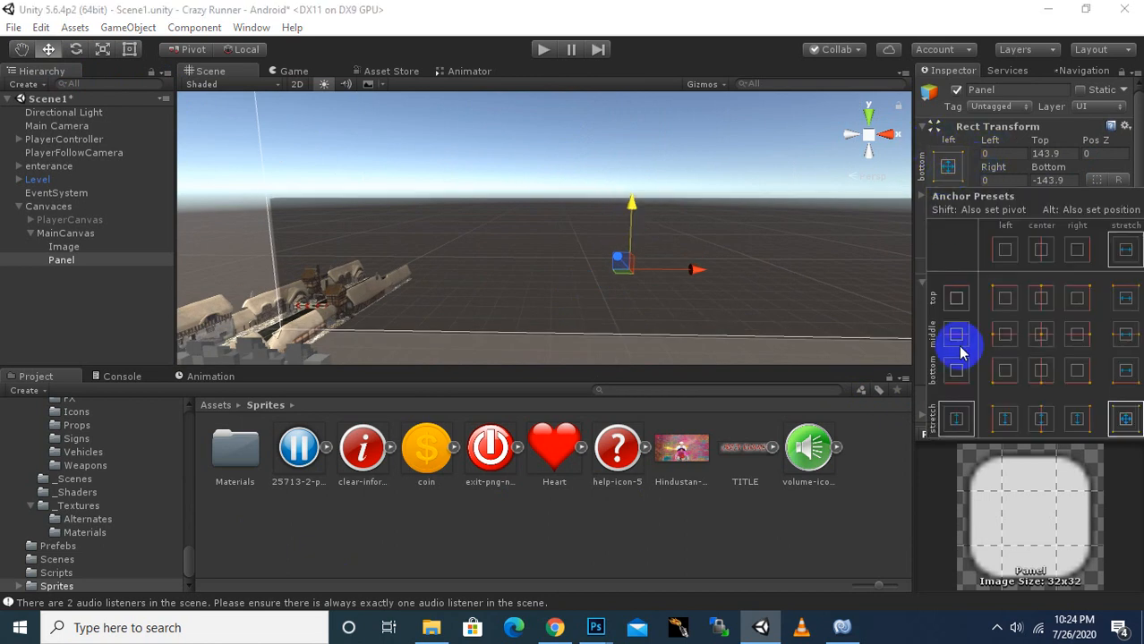
click(1038, 373)
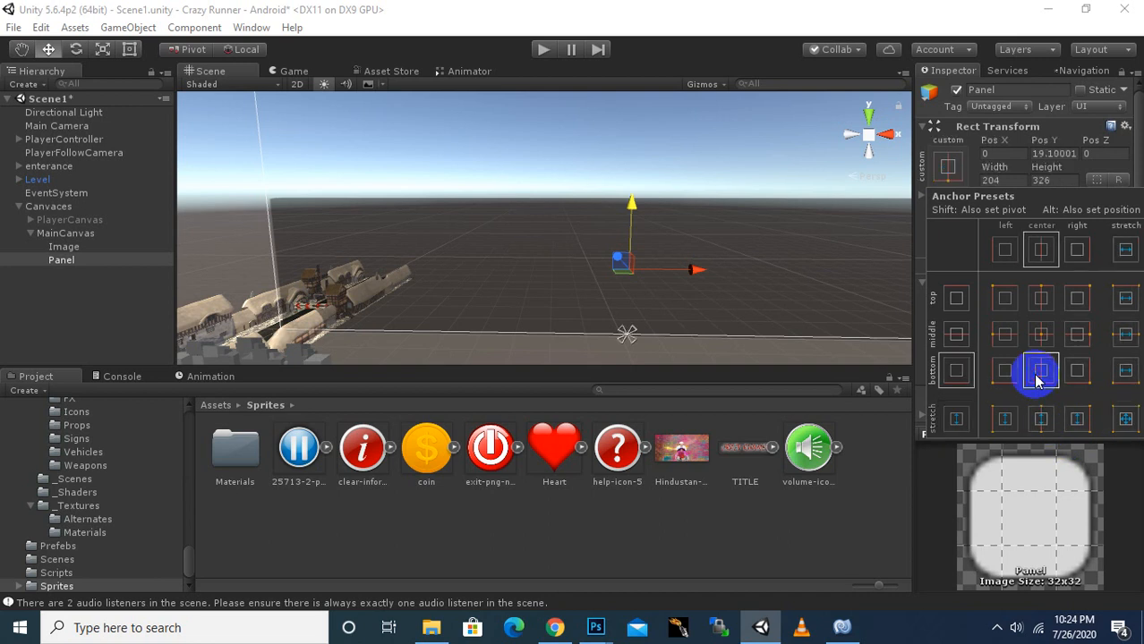
scroll(599, 295, down, 4)
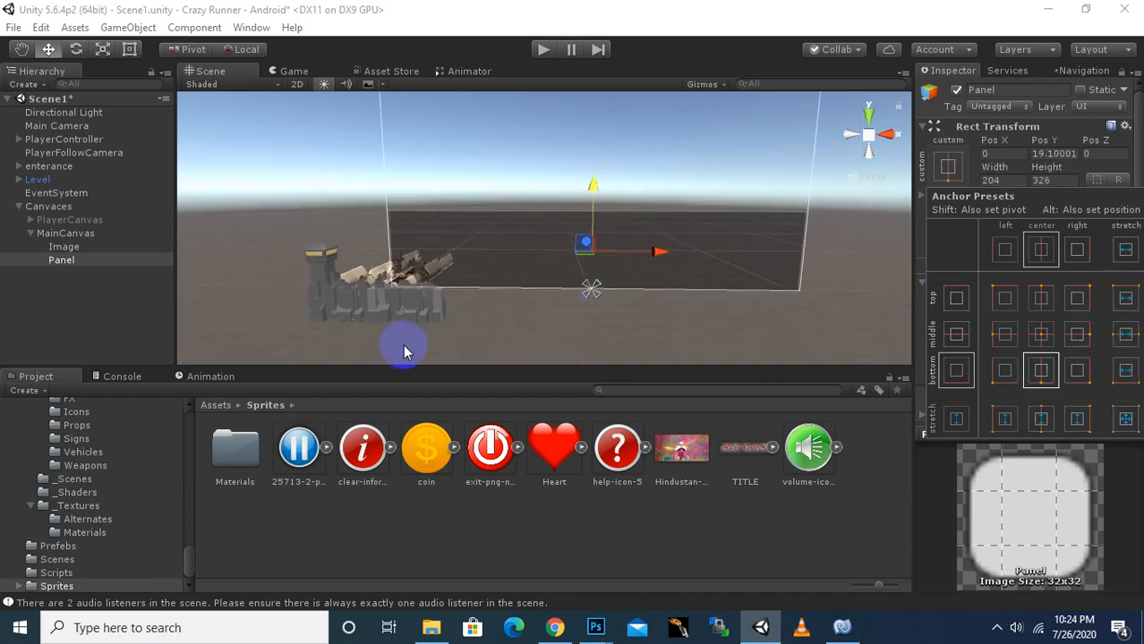
click(61, 258)
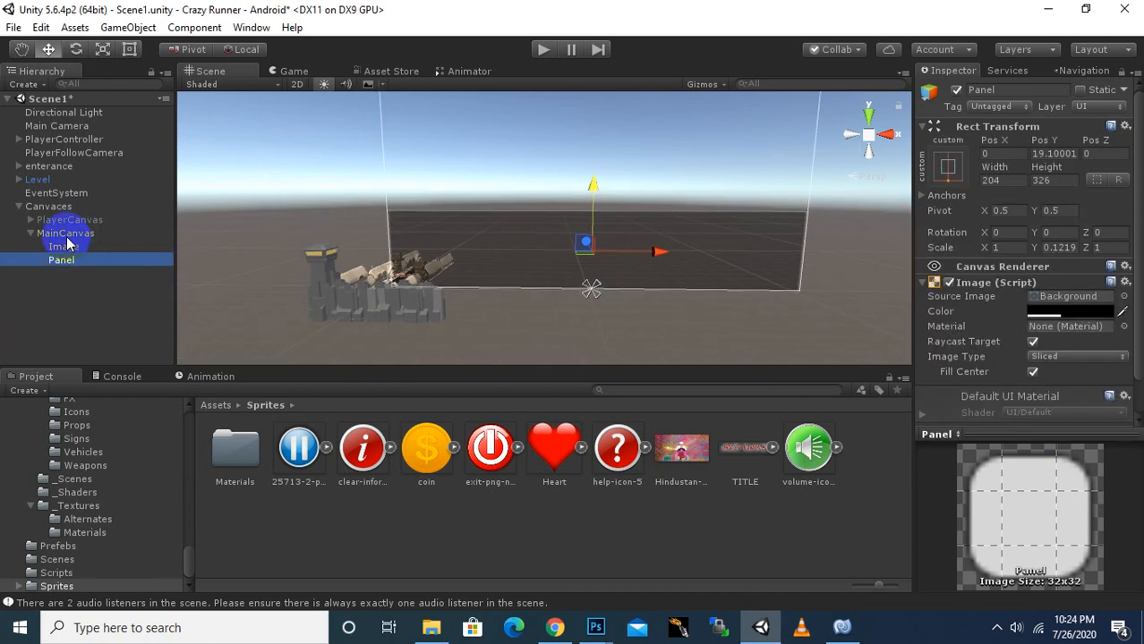
- Set MainCanvas's Canvas Scaler UI Scale Mode to Scale With Screen Size, keeping the 800 by 600 reference resolution
click(66, 234)
click(1075, 395)
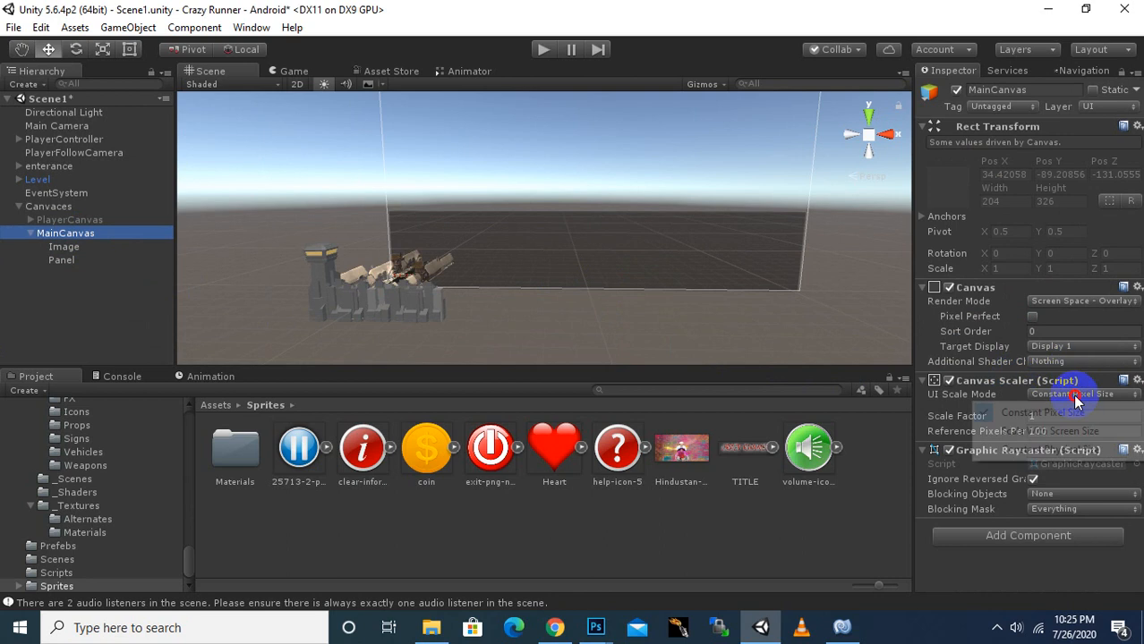
click(1038, 430)
click(1060, 430)
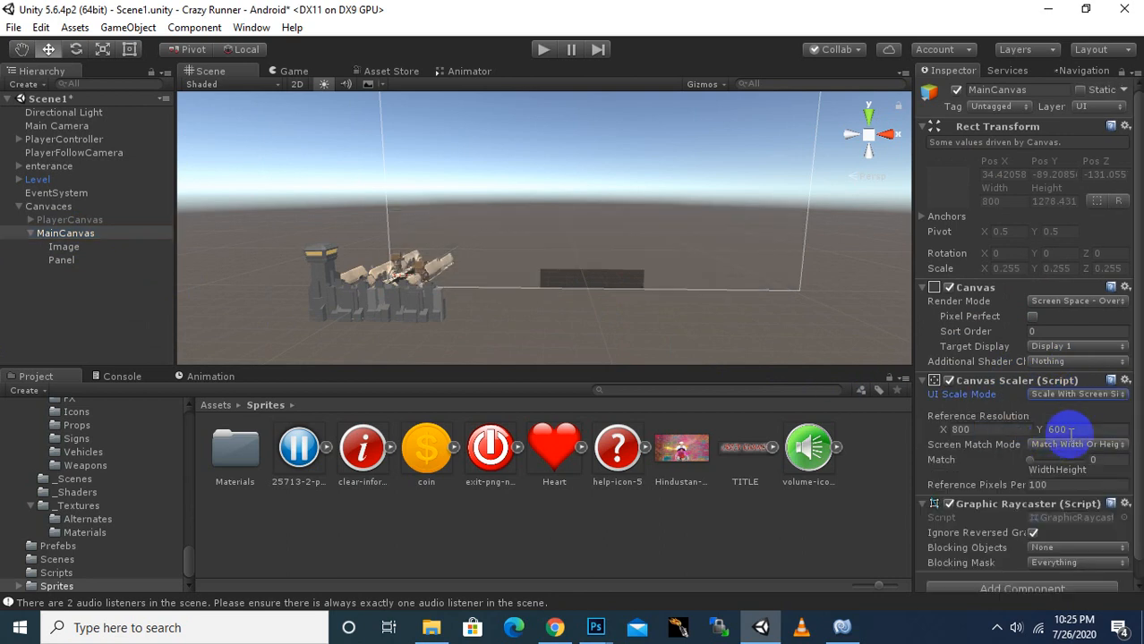
key(f)
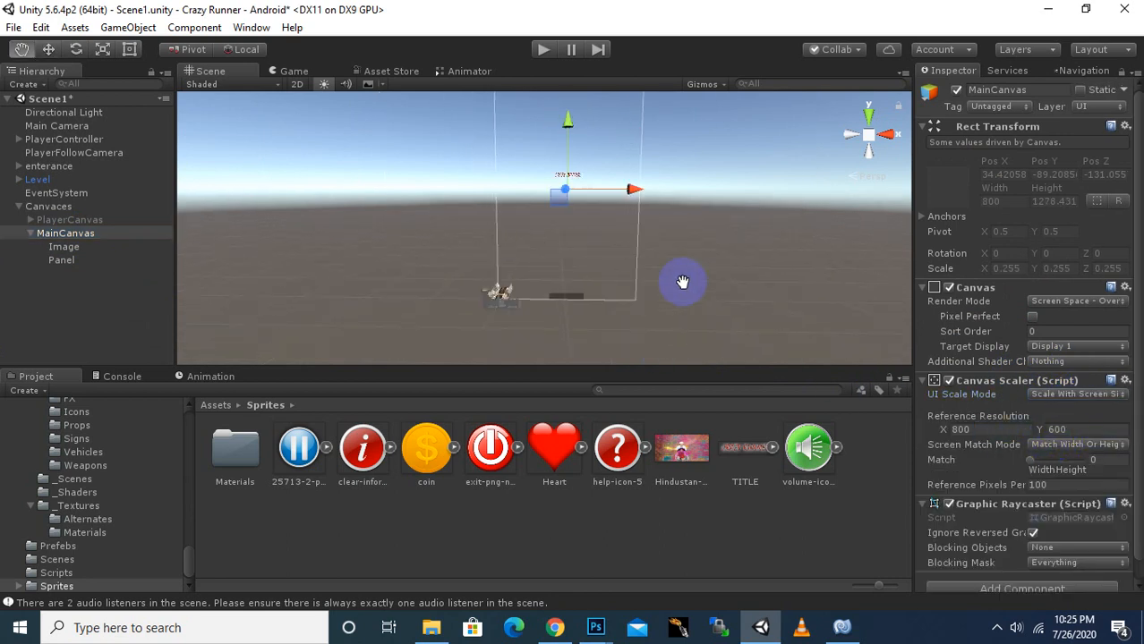
scroll(561, 242, up, 5)
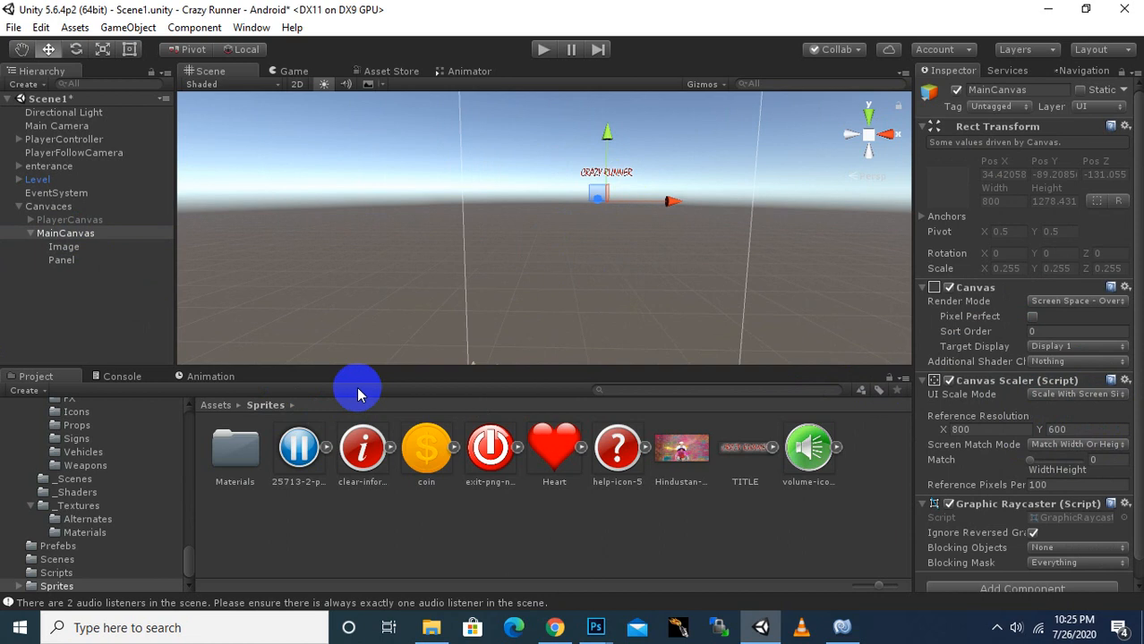
- Rename MainCanvas's Image object as title and scale it up uniformly to about 6.02, 1.60, 5.35
click(62, 247)
right_click(62, 252)
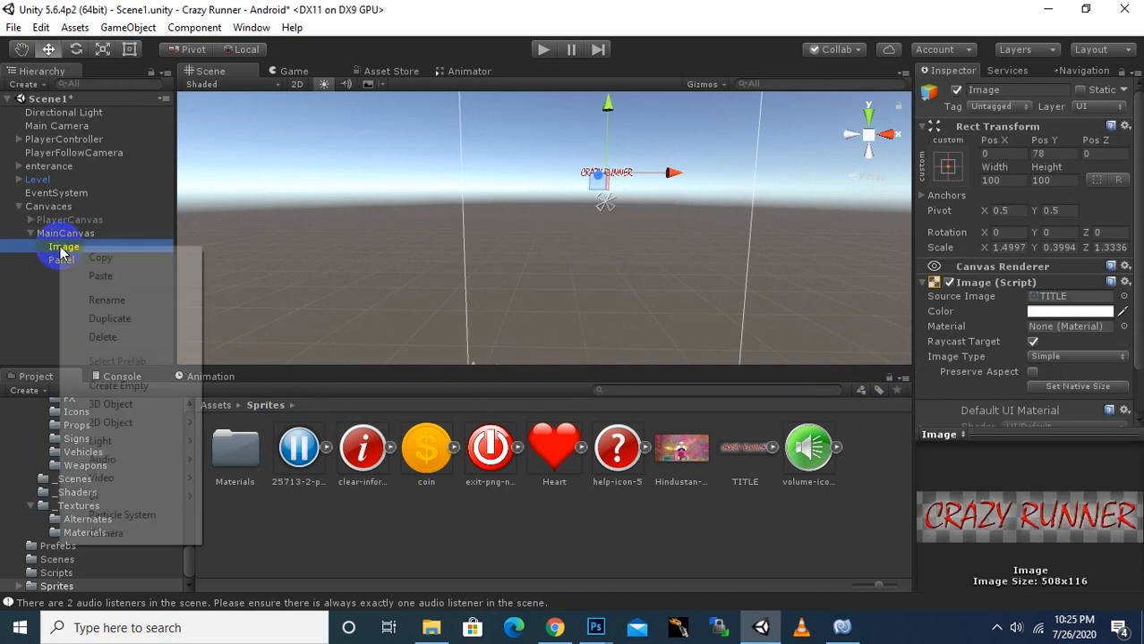
click(78, 299)
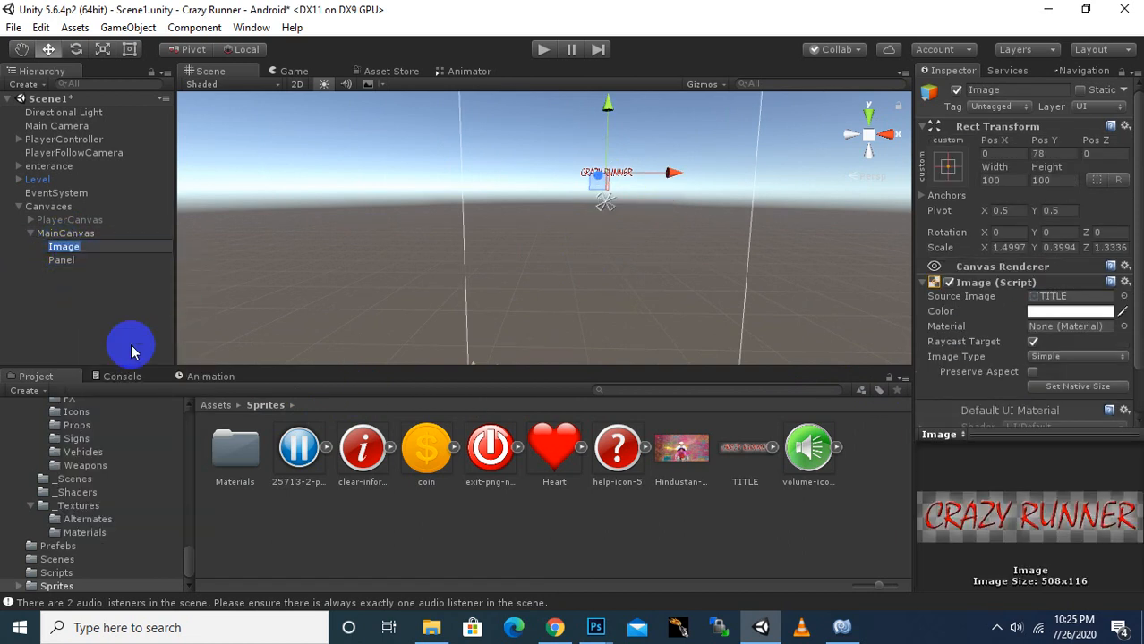
key(Return)
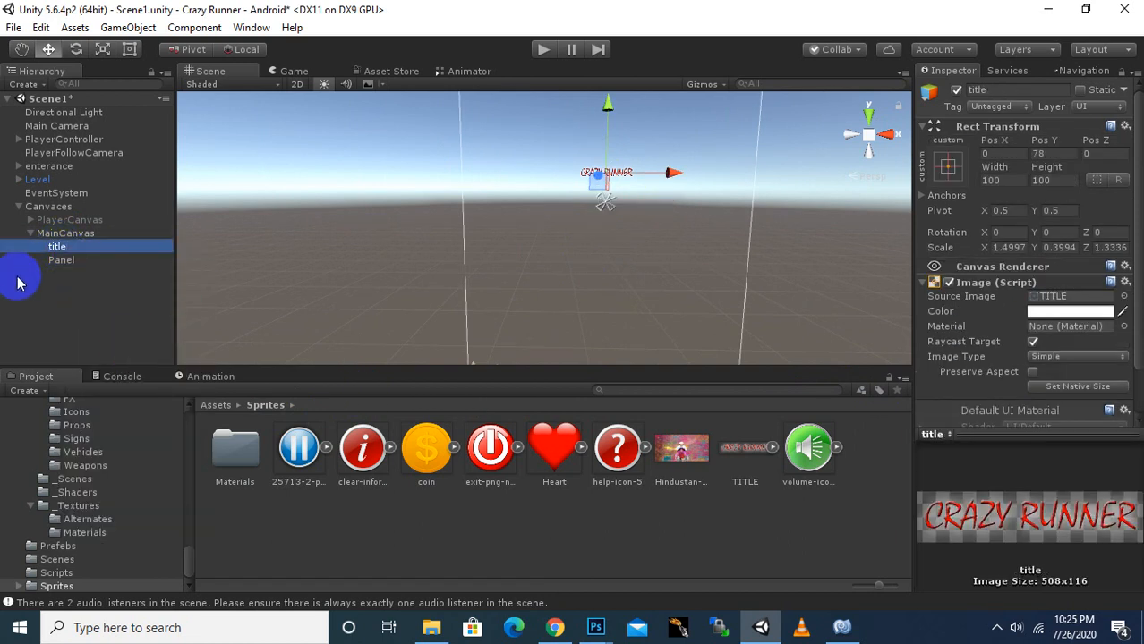
click(102, 49)
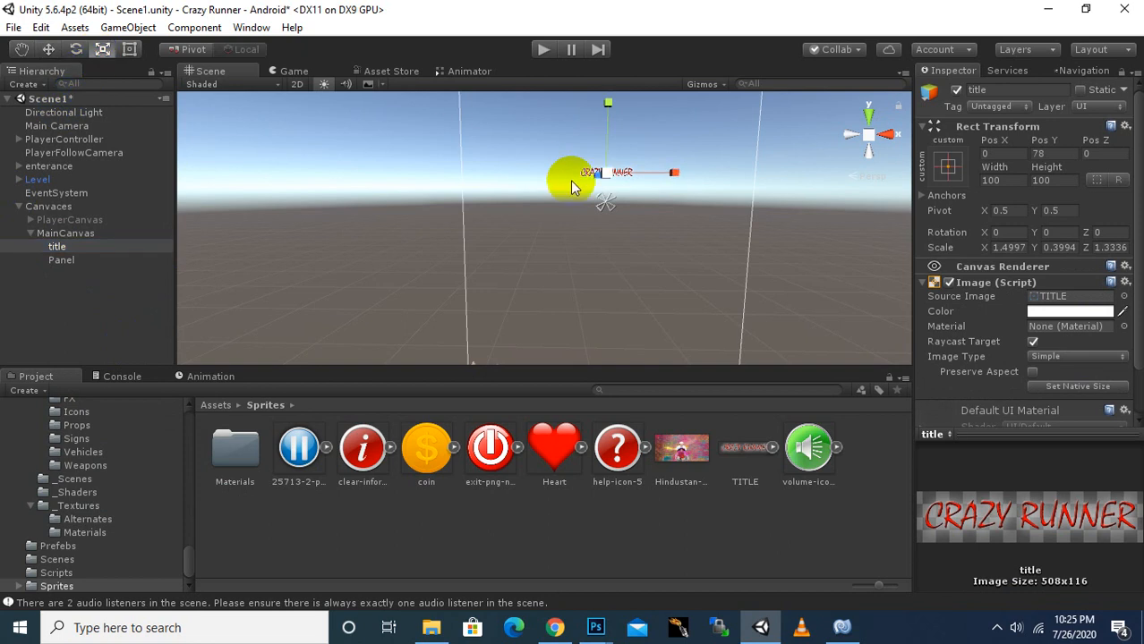
drag(606, 172, 817, 76)
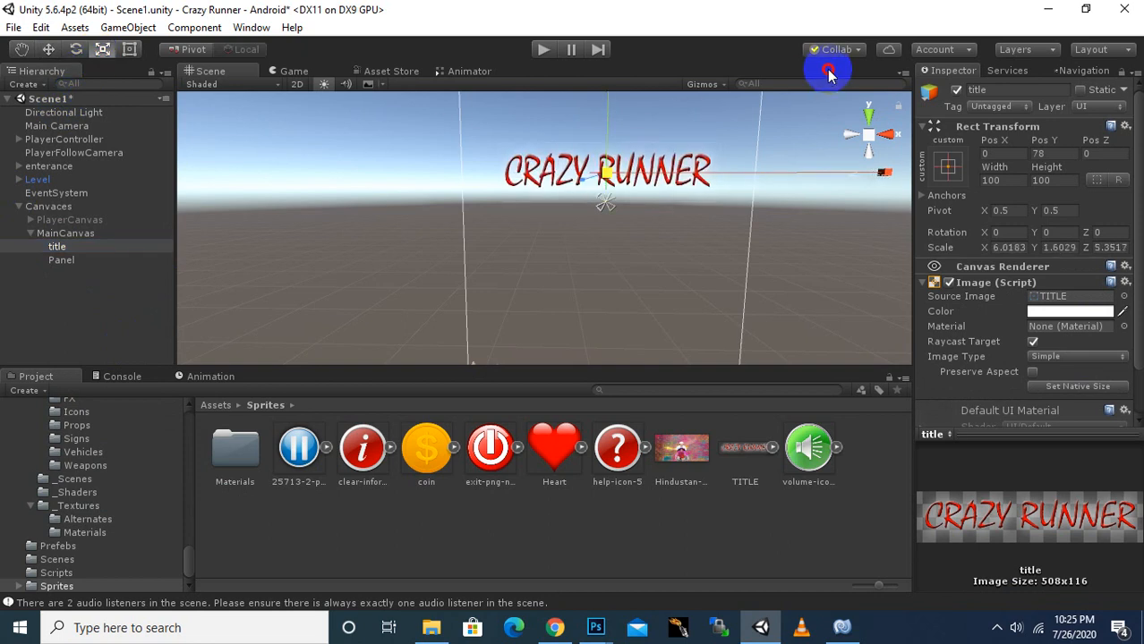
- Enlarge the panel to nearly the canvas width, at a scale of about 3.95, 0.389, 3.19
click(64, 261)
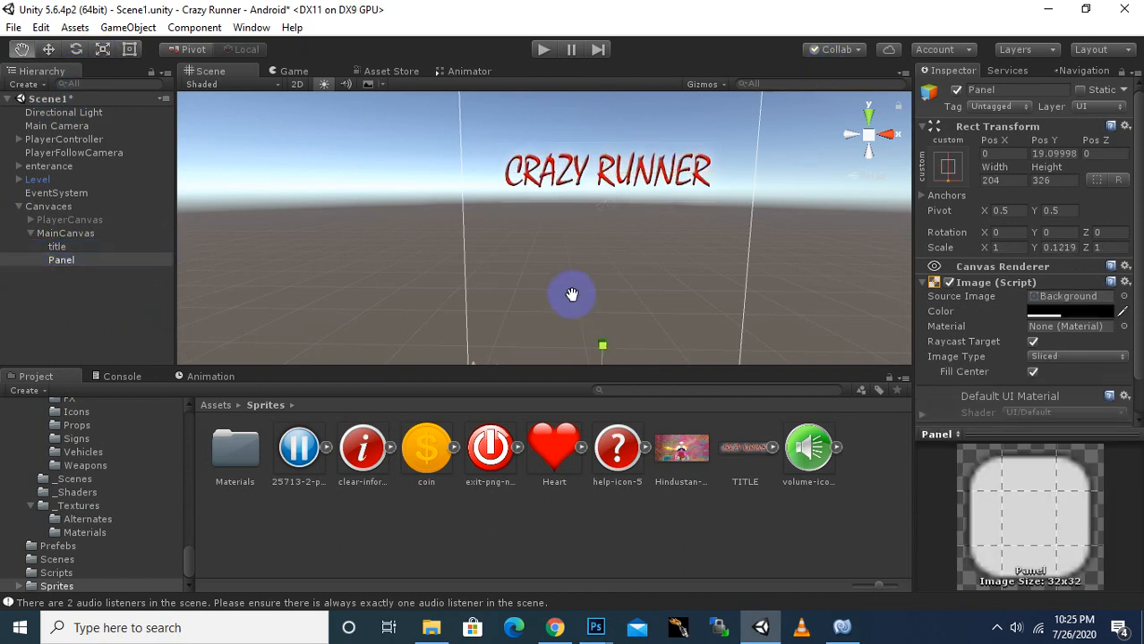
middle_drag(571, 295, 559, 191)
drag(591, 266, 752, 208)
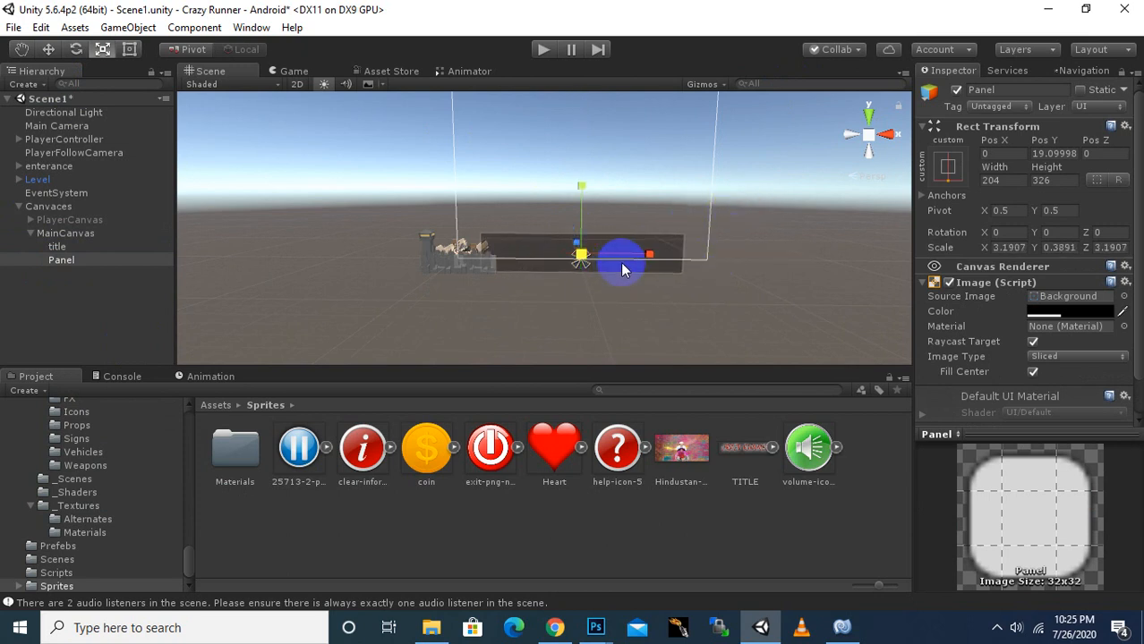
drag(649, 255, 664, 261)
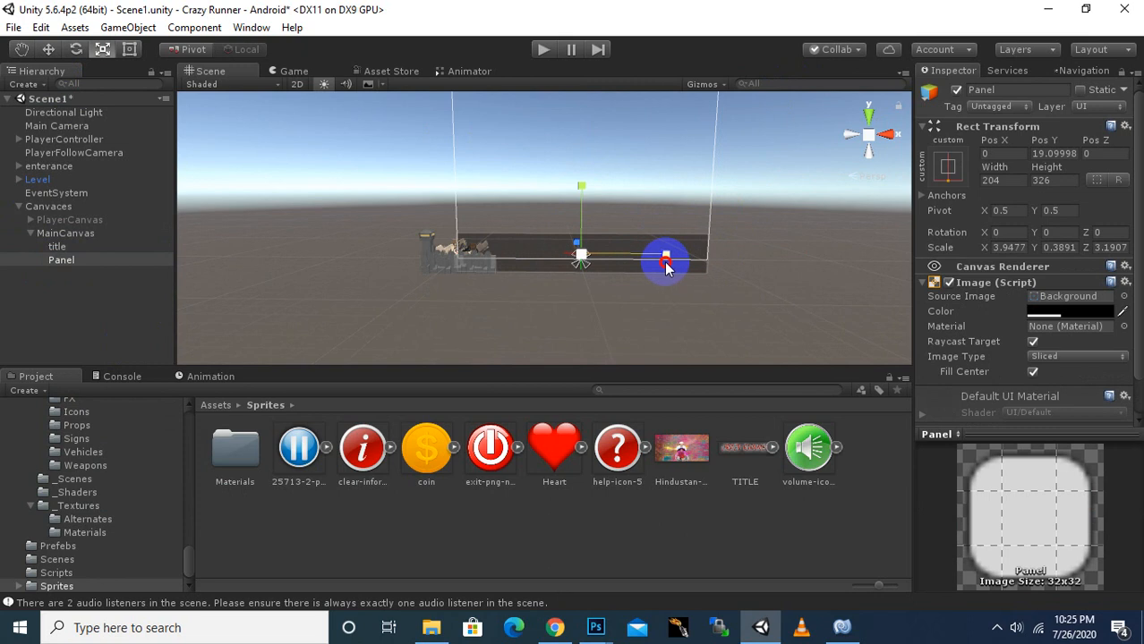
- Move the panel up to Pos Y 60 so its lower edge sits on the canvas's bottom border
click(49, 49)
scroll(562, 277, up, 2)
drag(605, 204, 612, 192)
- Stretch the panel slightly wider to an X scale of about 4.0 so it spans the canvas
middle_drag(523, 268, 421, 189)
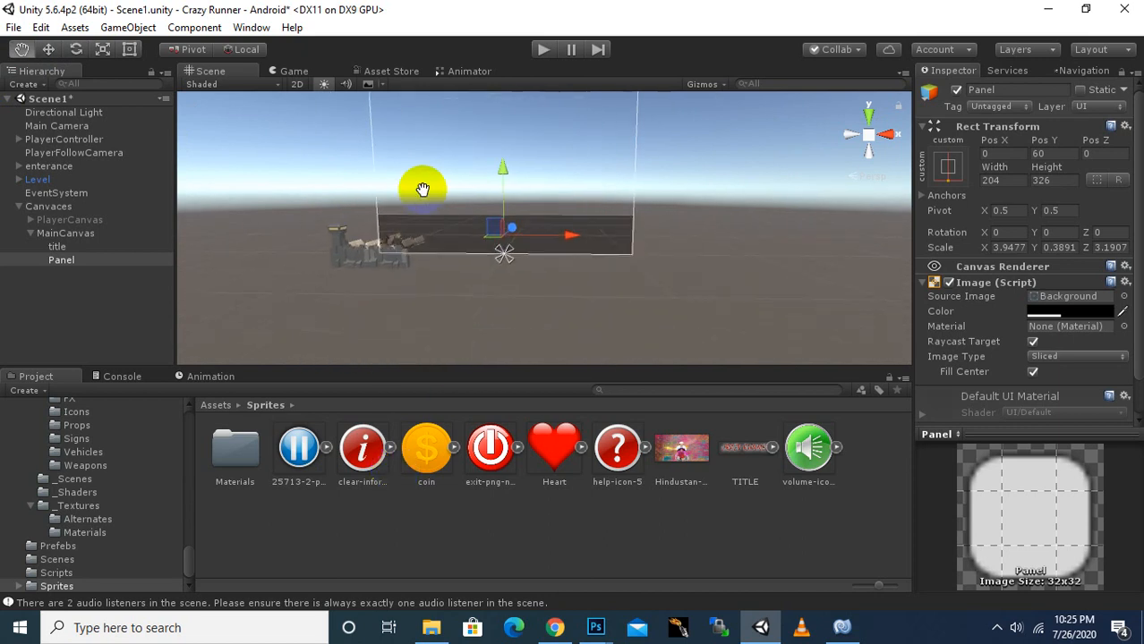
scroll(437, 307, up, 3)
scroll(434, 304, up, 2)
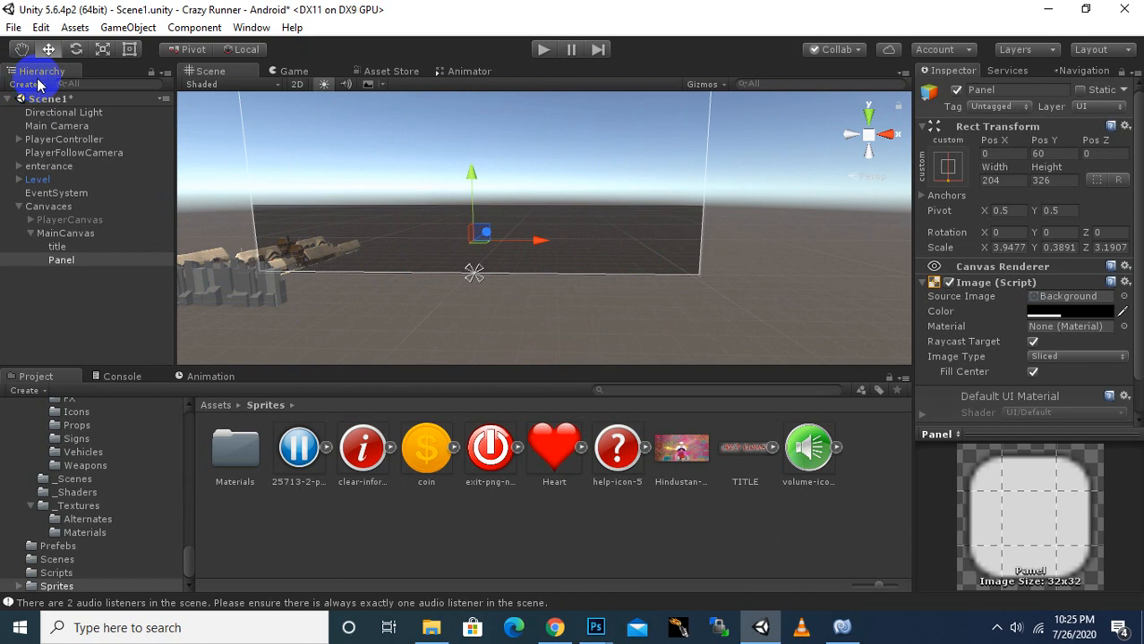
scroll(505, 324, up, 2)
scroll(501, 323, up, 1)
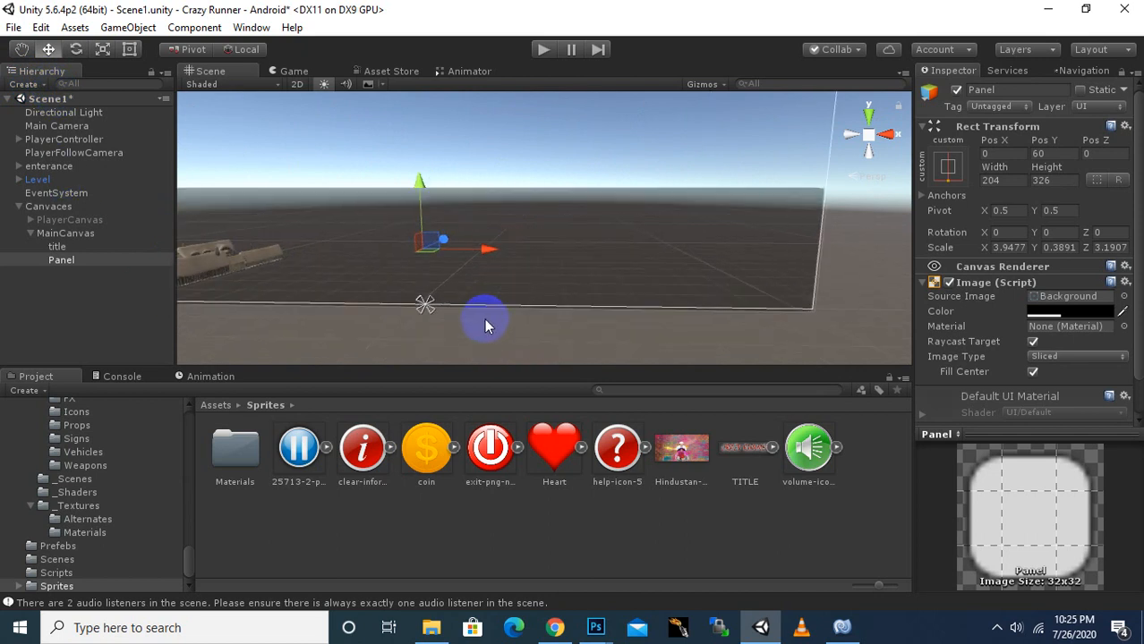
scroll(363, 287, down, 3)
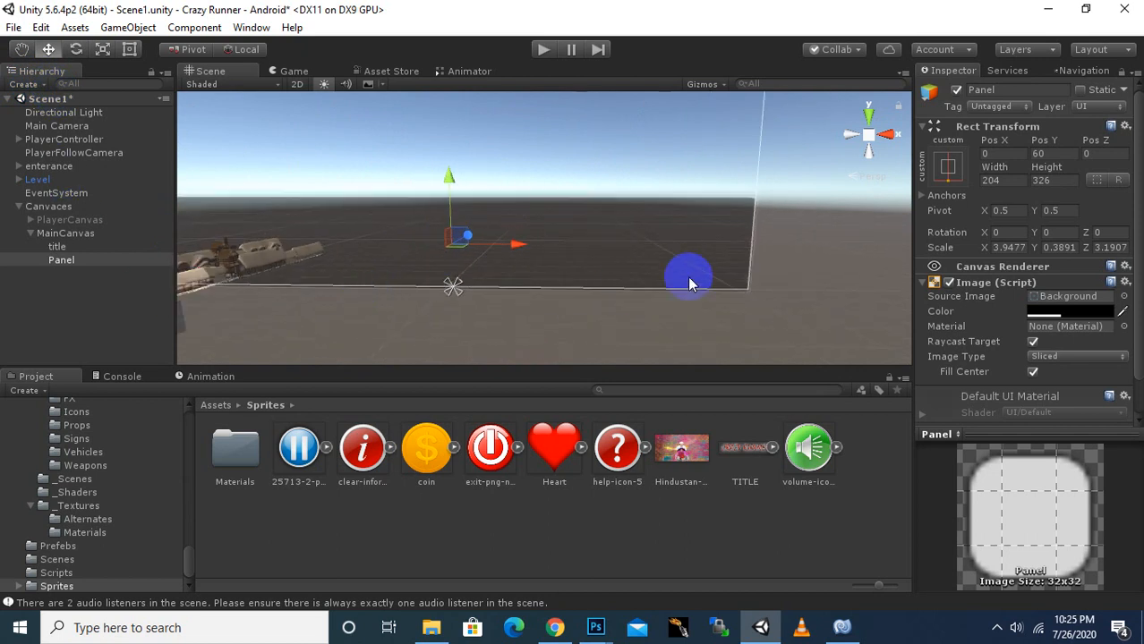
scroll(687, 277, up, 3)
scroll(684, 275, down, 1)
middle_drag(633, 272, 666, 283)
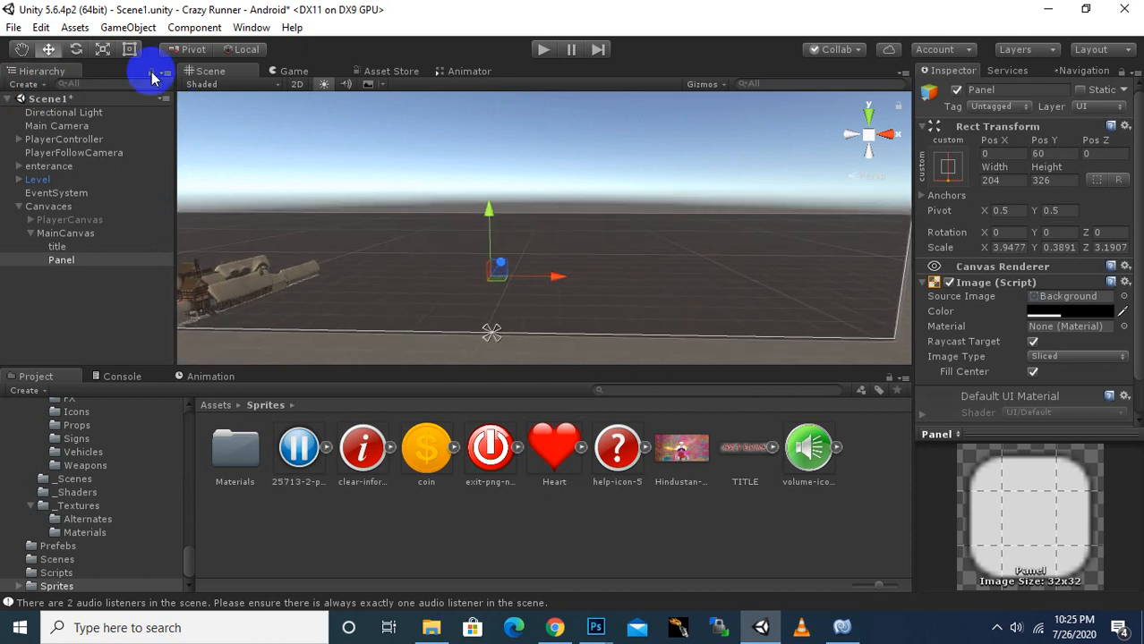
click(102, 49)
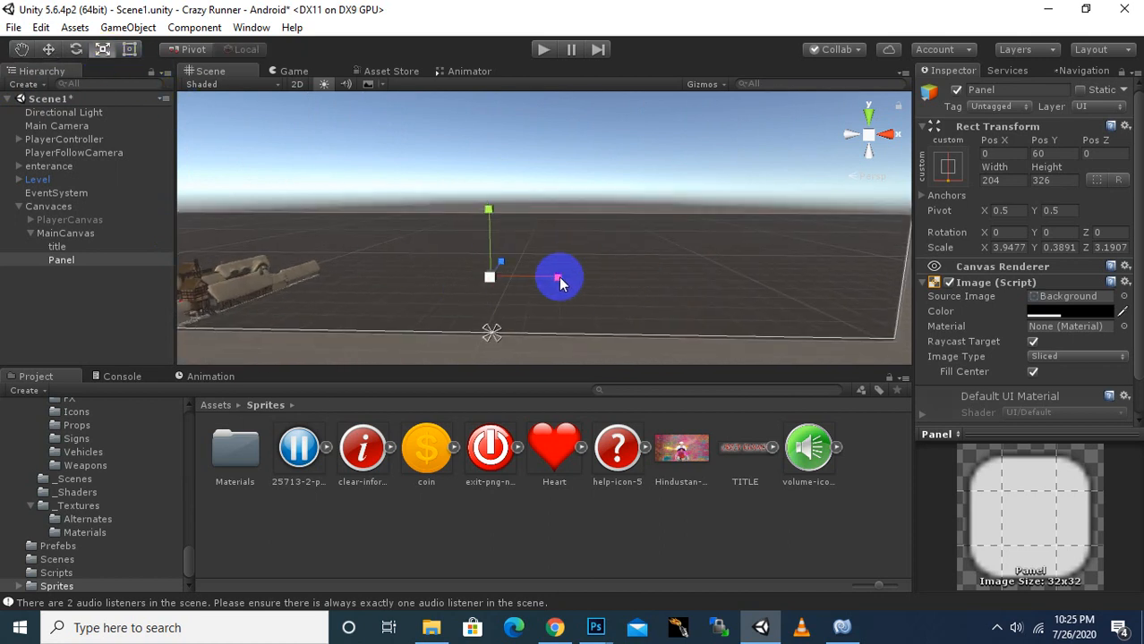
drag(560, 282, 563, 282)
scroll(559, 279, down, 2)
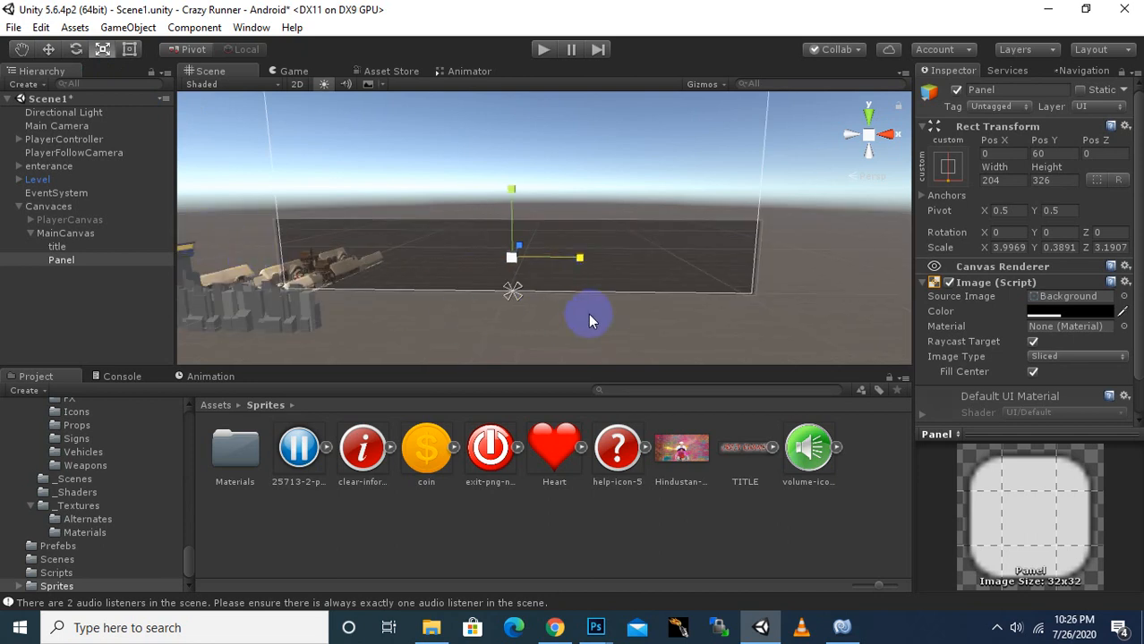
- Rename the panel as bottompanel
right_click(68, 235)
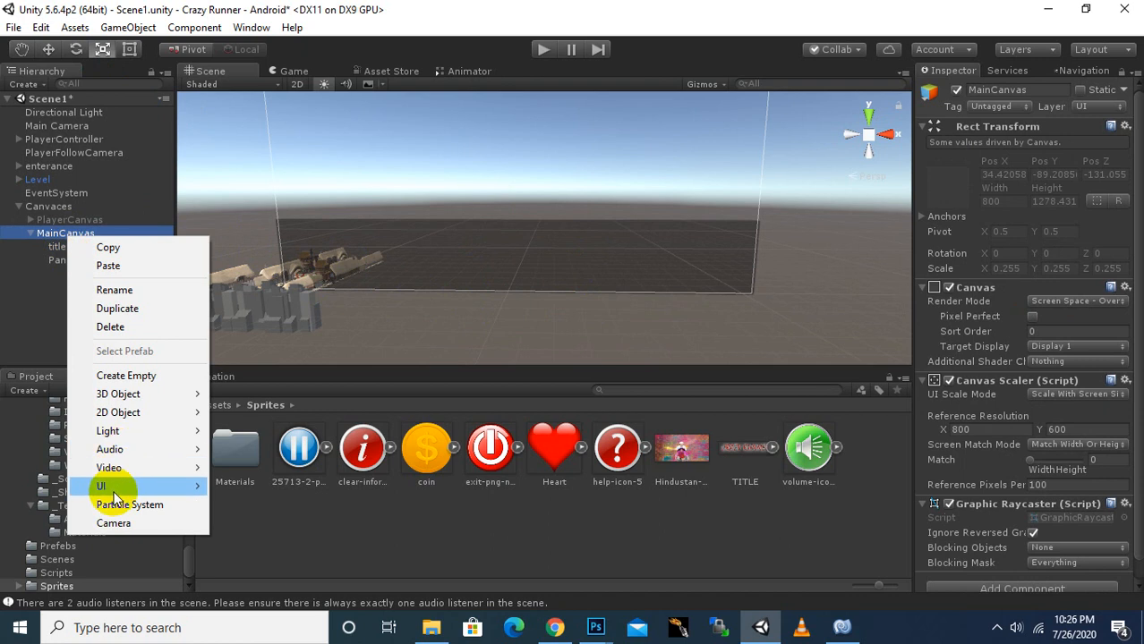
click(19, 275)
right_click(57, 260)
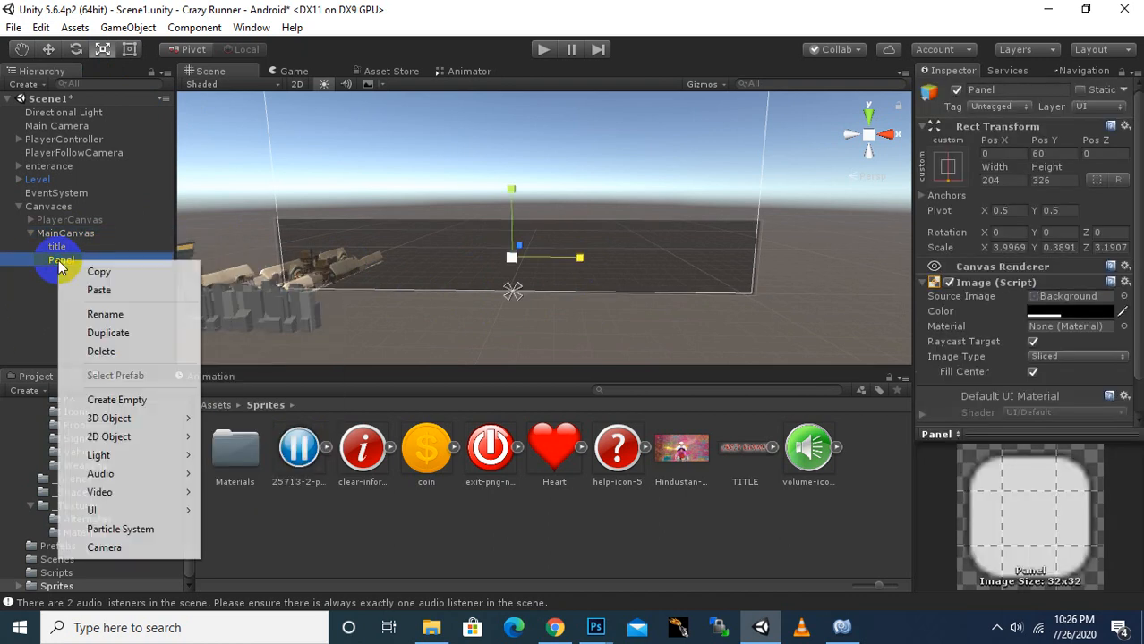
click(97, 315)
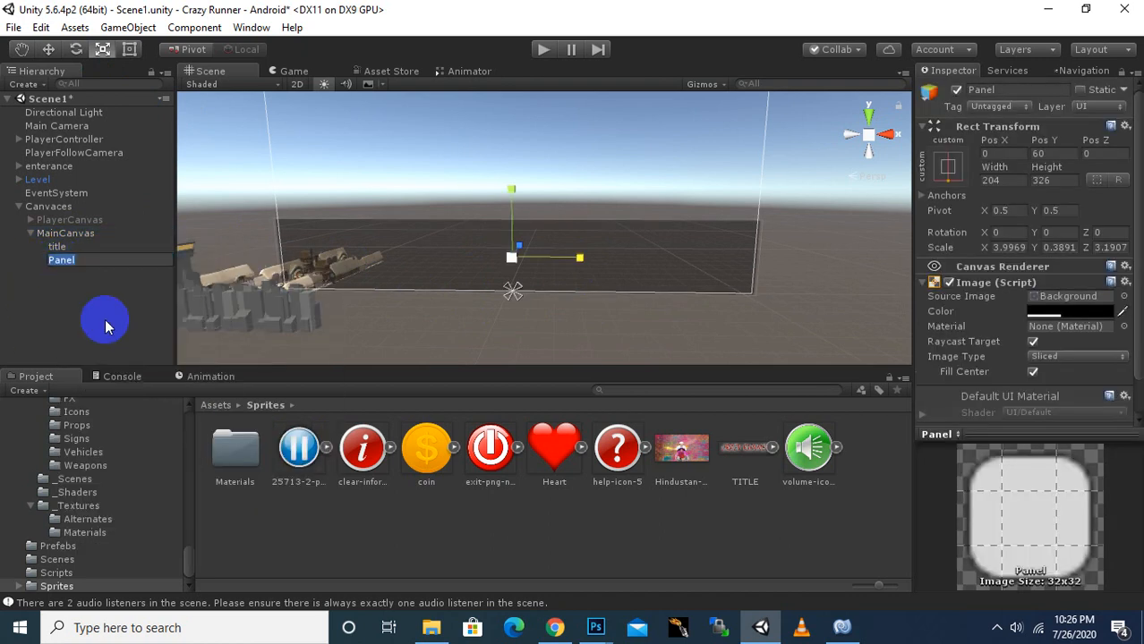
text(bottompanel)
key(Return)
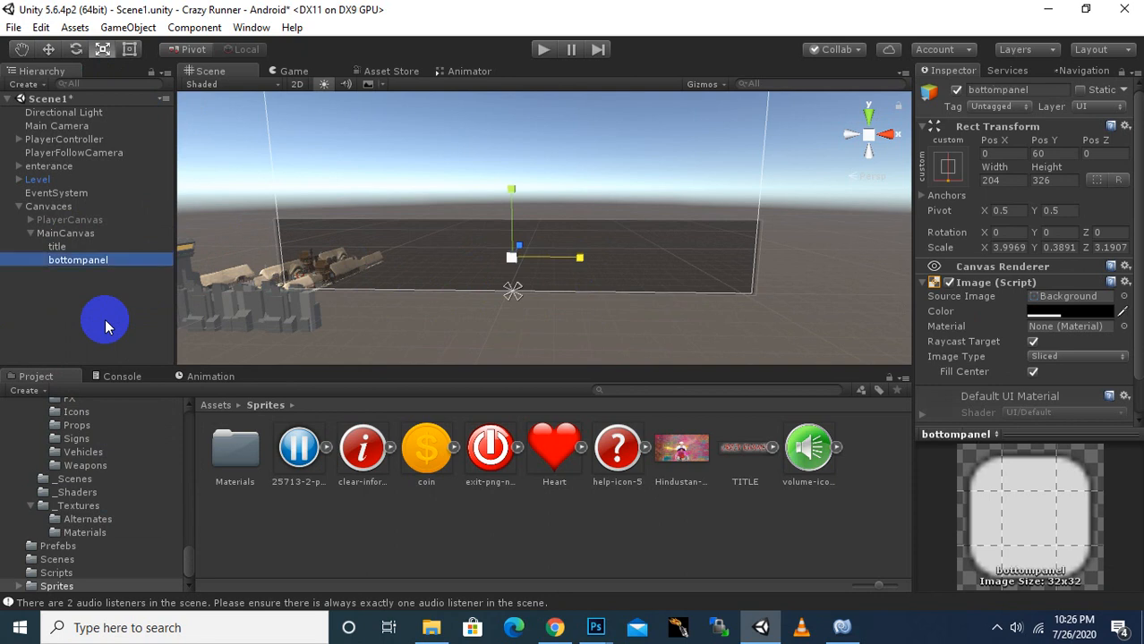
- Add a UI button as a child of MainCanvas
right_click(64, 233)
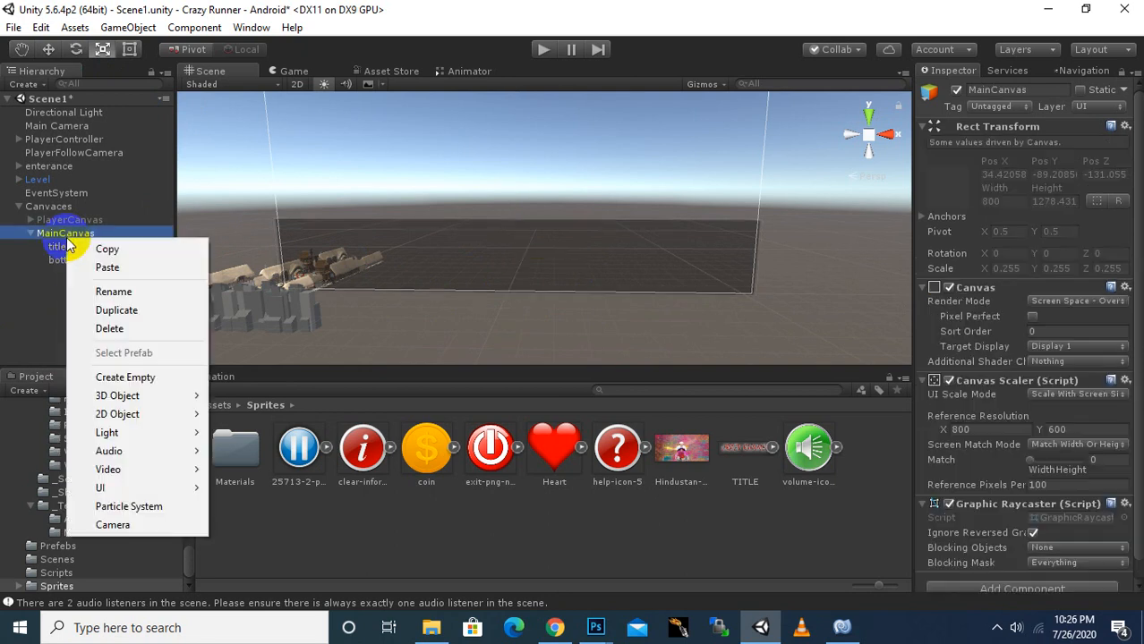
mouse_move(127, 492)
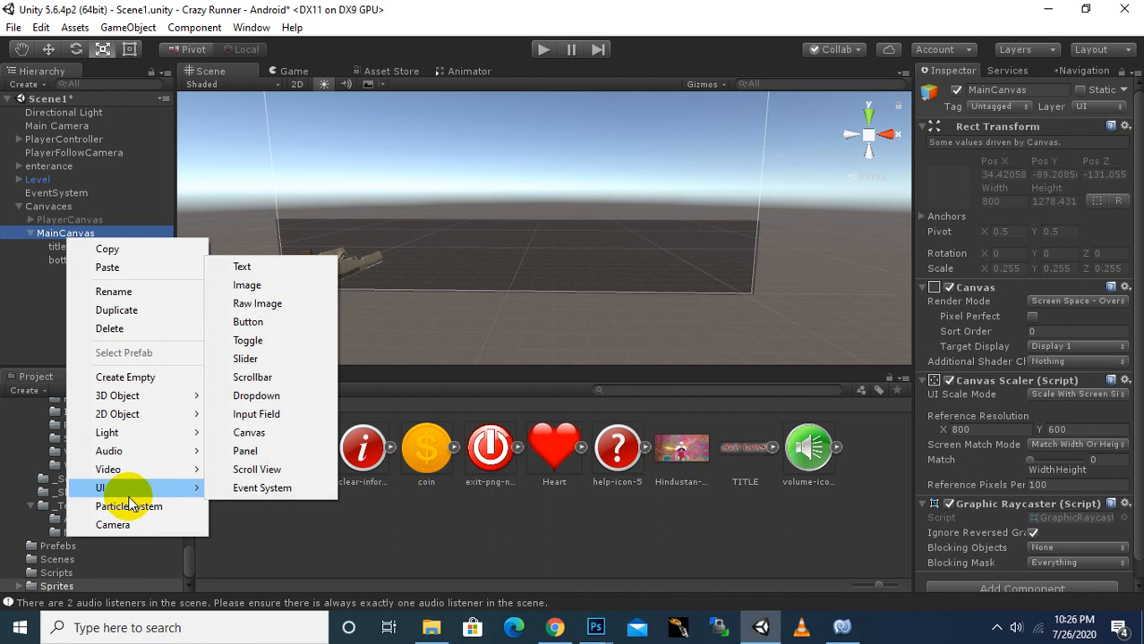
click(256, 322)
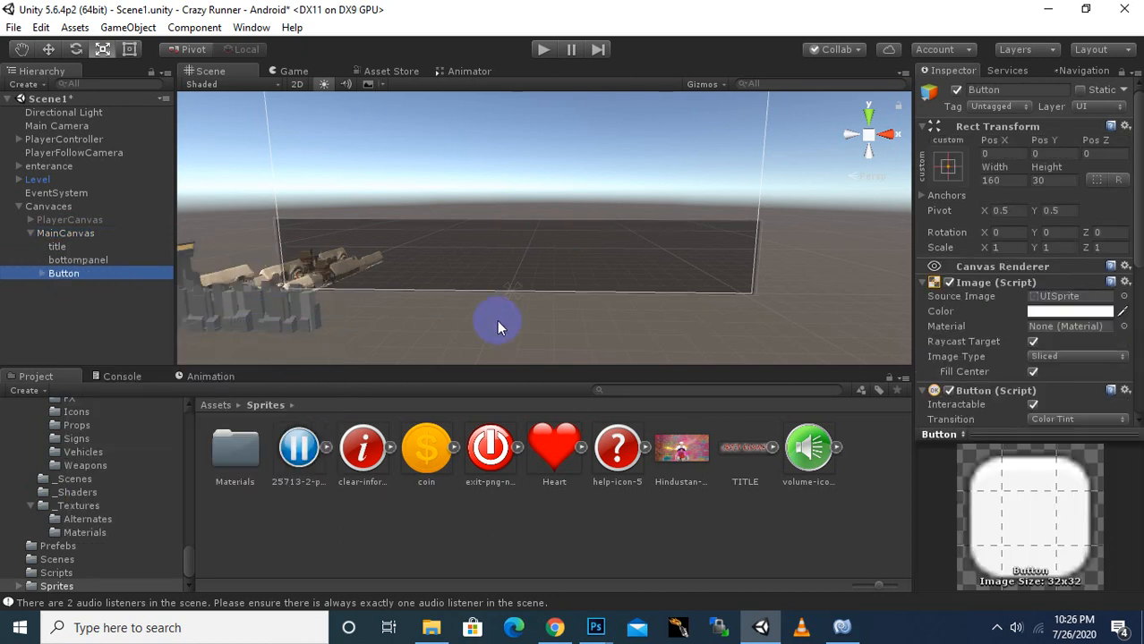
key(f)
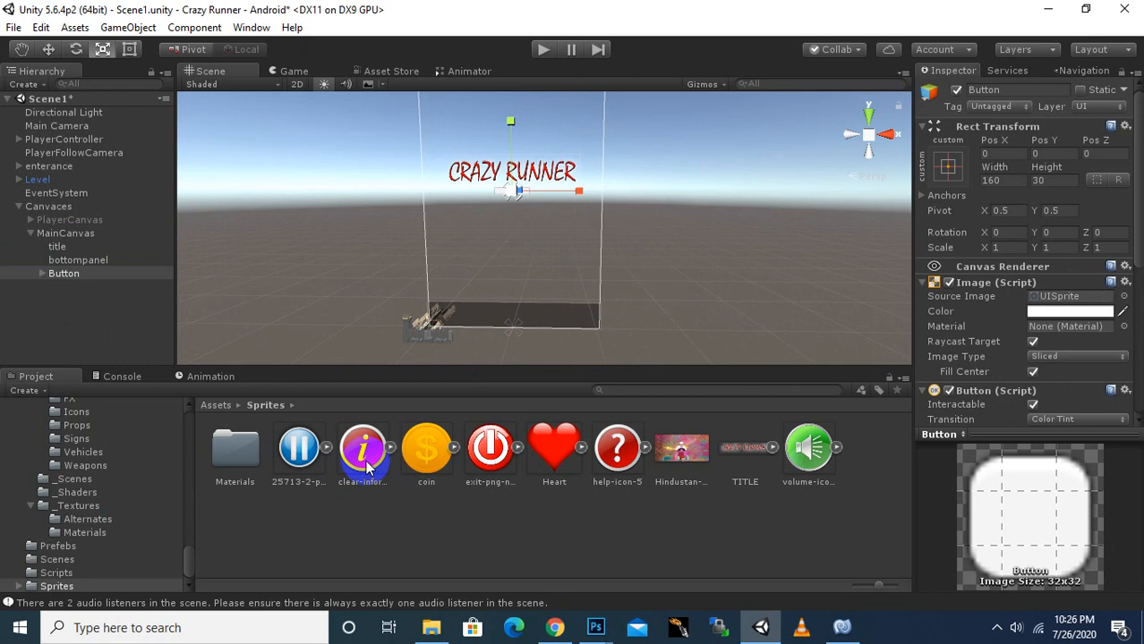
- Assign the green volume icon sprite as the button's source image and set its height to 160
drag(480, 443, 1060, 297)
scroll(524, 285, up, 2)
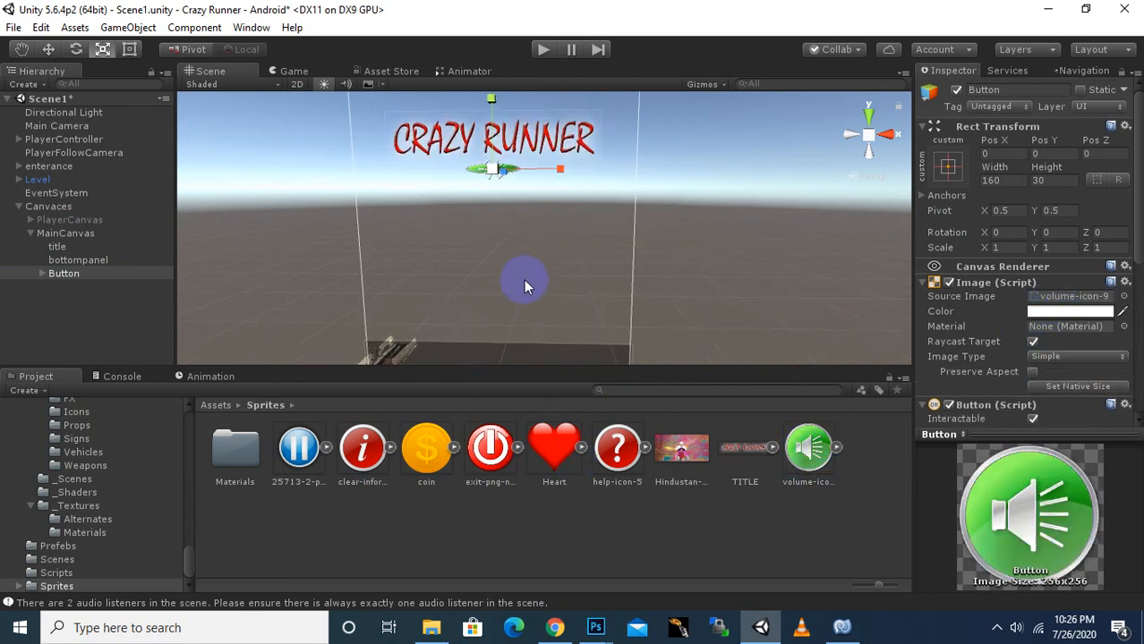
click(1056, 179)
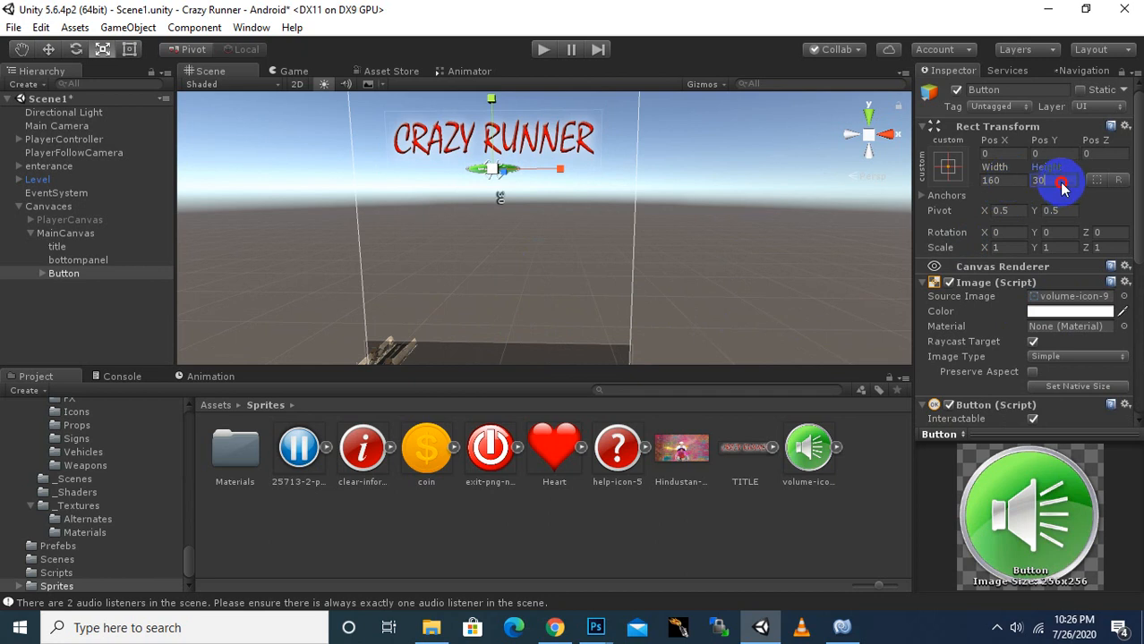
text(160)
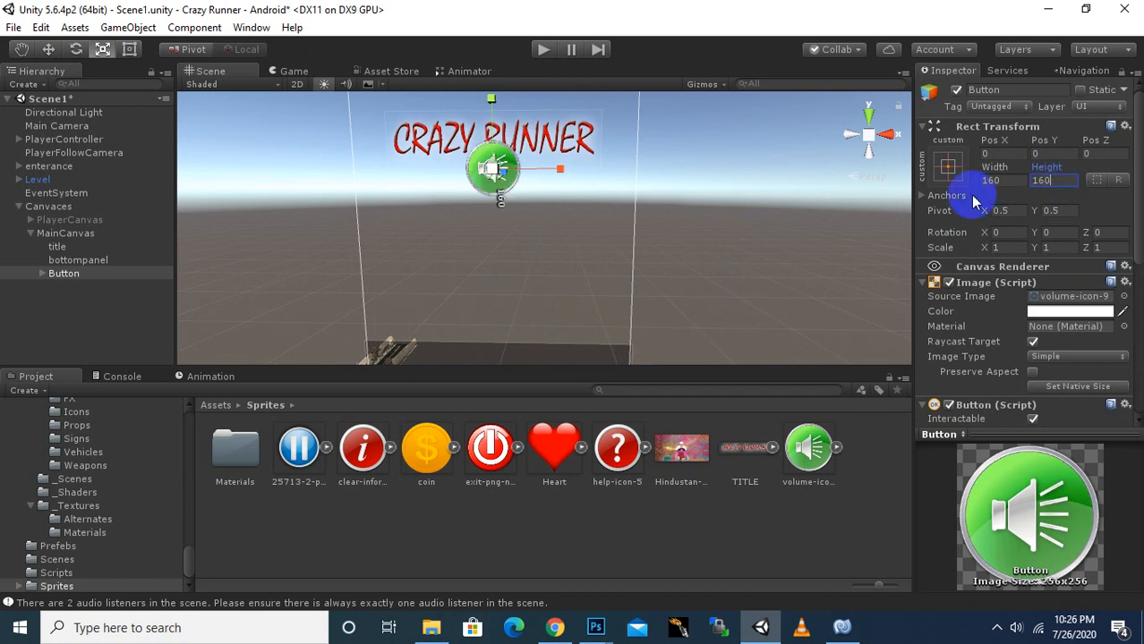
- Delete the button's Text child and rename the button as SoundButton
click(45, 279)
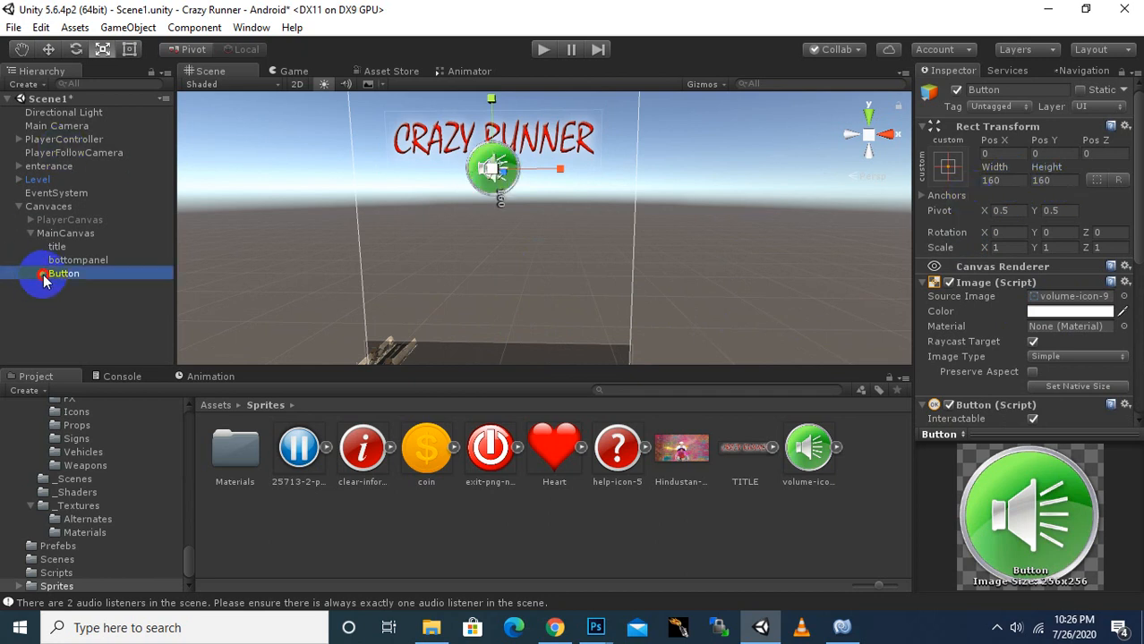
click(71, 287)
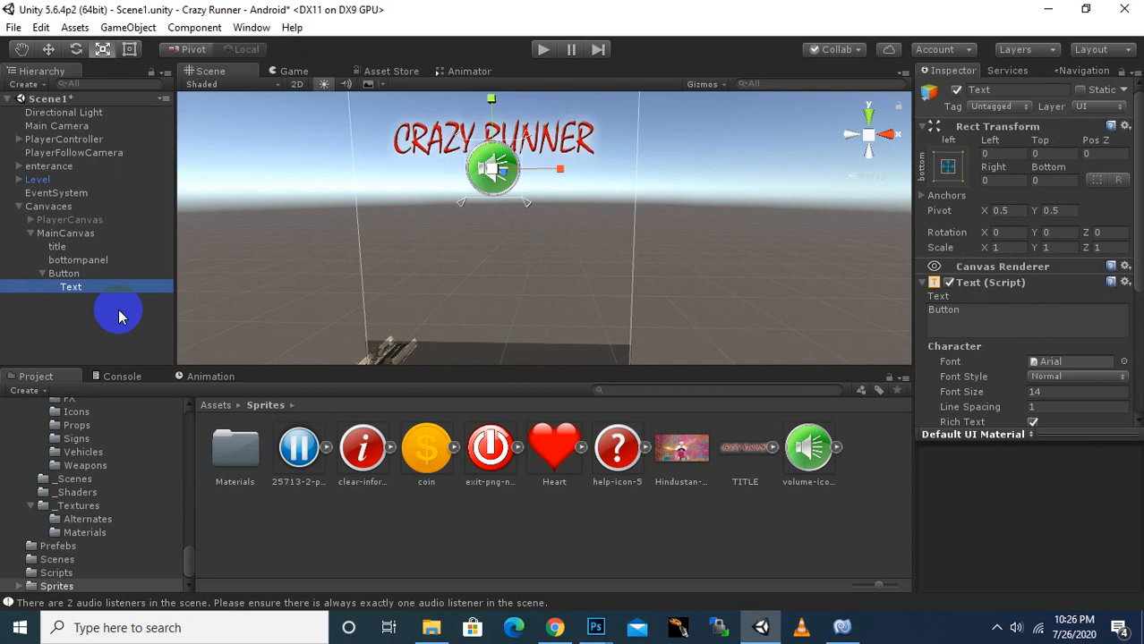
key(Delete)
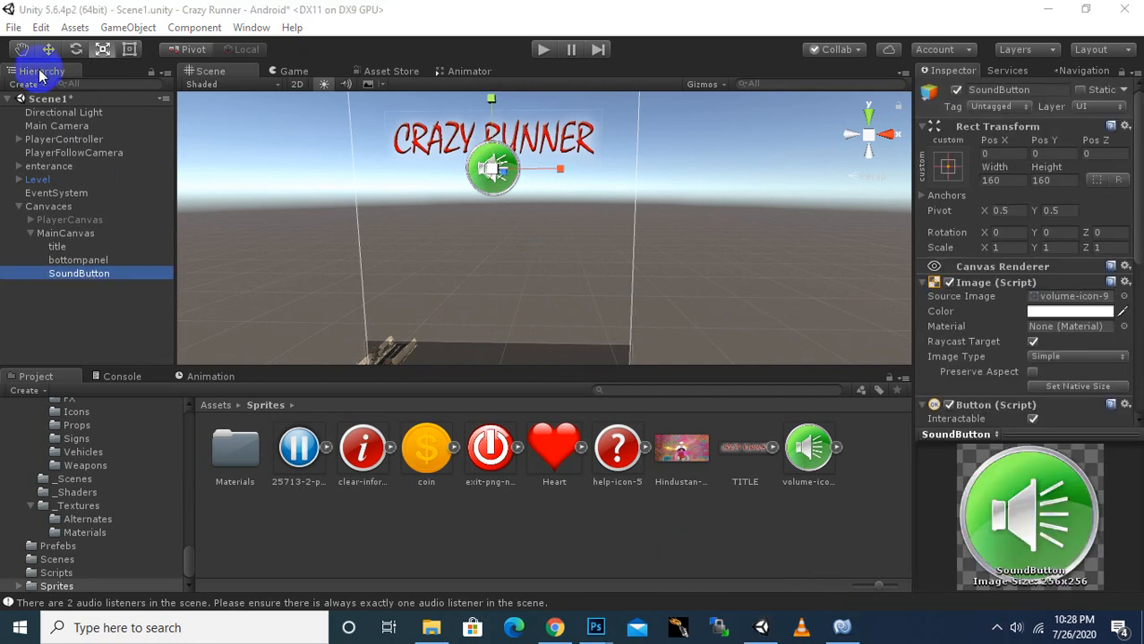
- Move SoundButton onto the left end of the bottom panel, at about Pos X -299, Pos Y -553
click(49, 49)
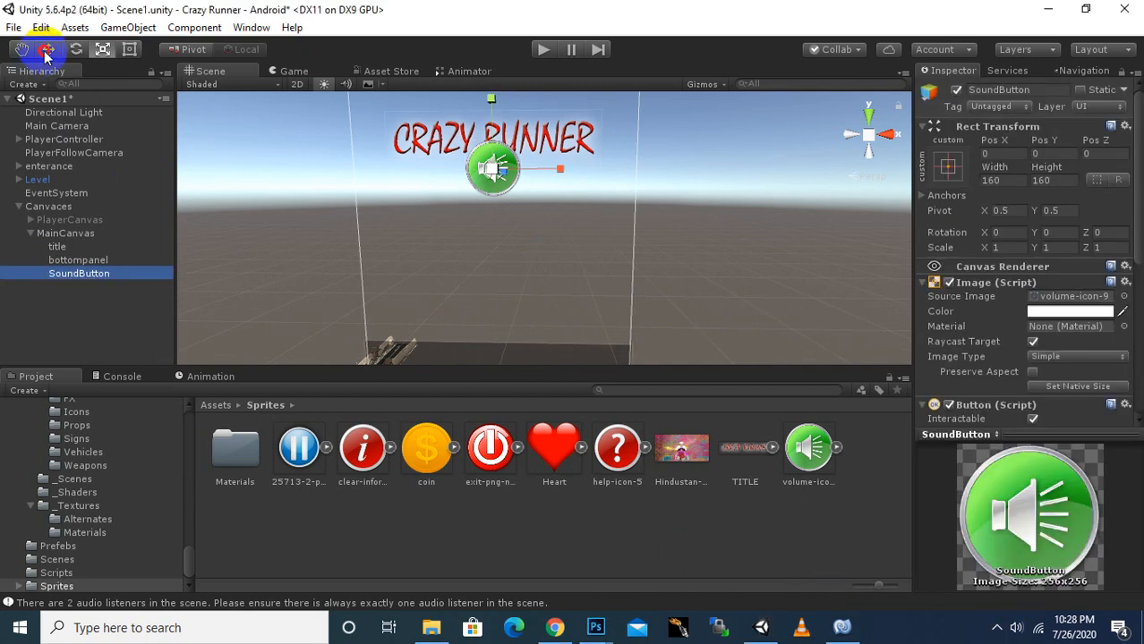
scroll(501, 157, up, 2)
drag(486, 112, 490, 177)
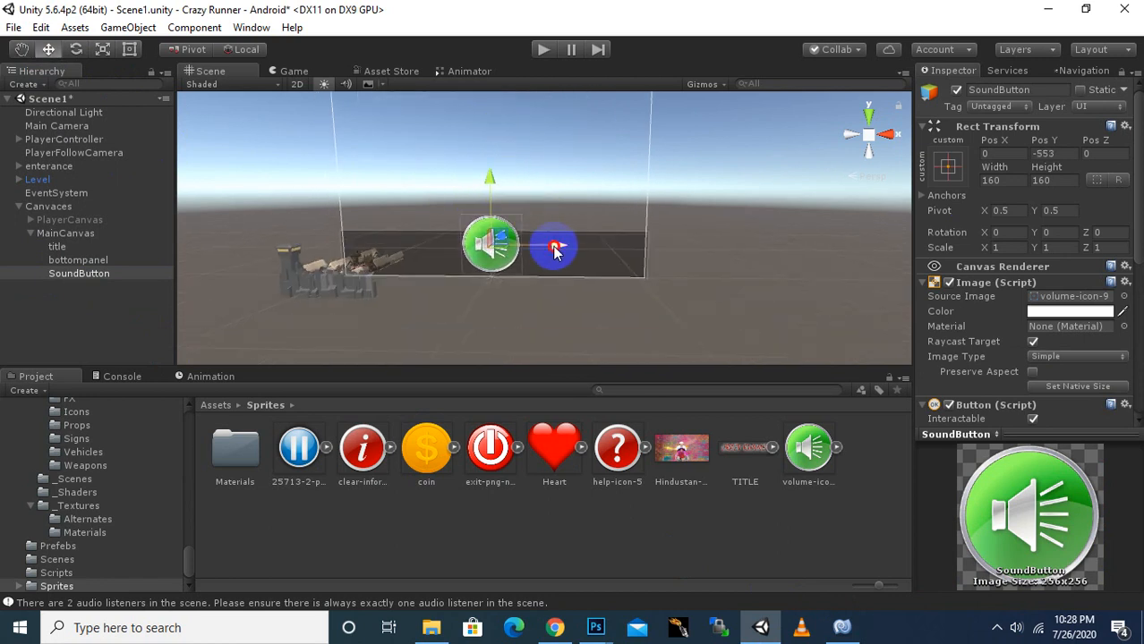
drag(555, 250, 452, 253)
scroll(439, 268, down, 2)
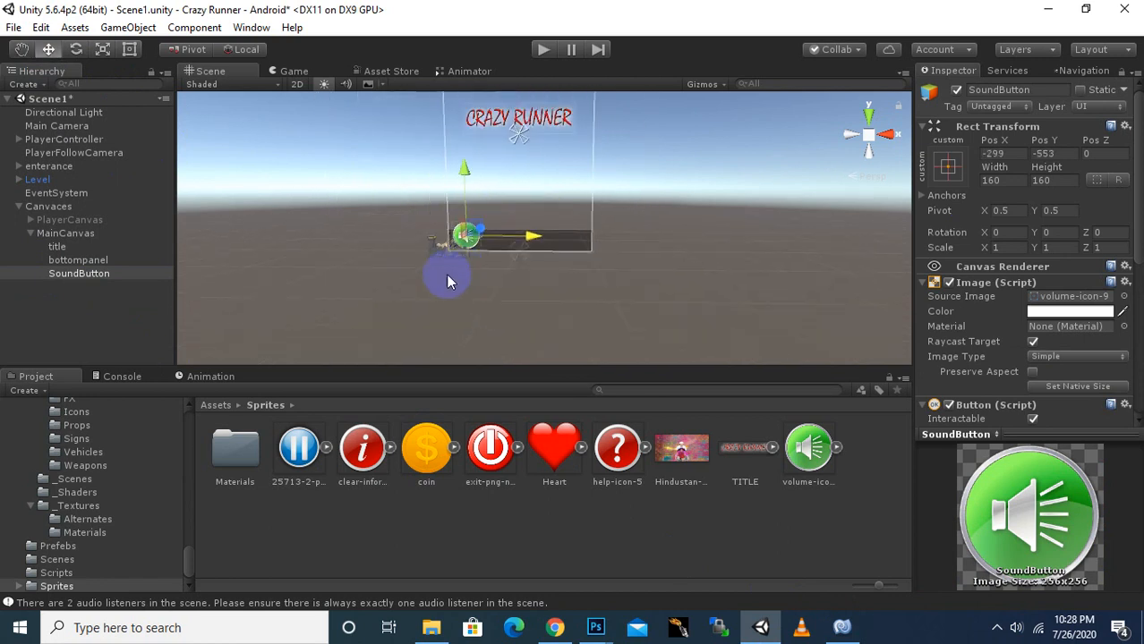
- Move the title image up the canvas to about Pos Y 200
scroll(446, 277, down, 3)
scroll(446, 277, up, 3)
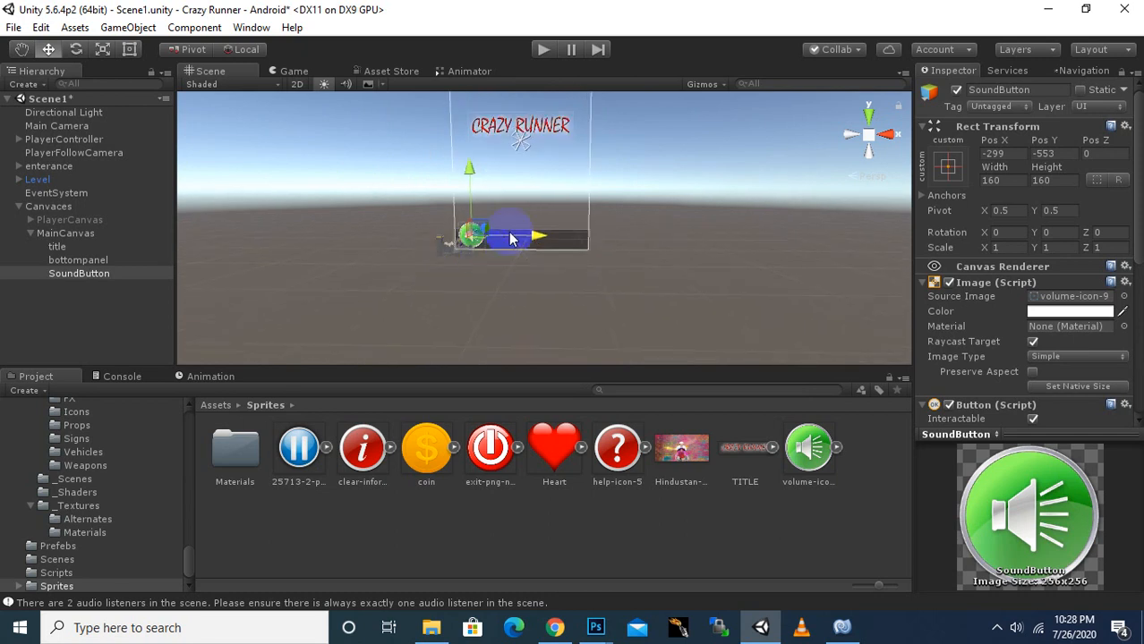
middle_drag(608, 186, 604, 282)
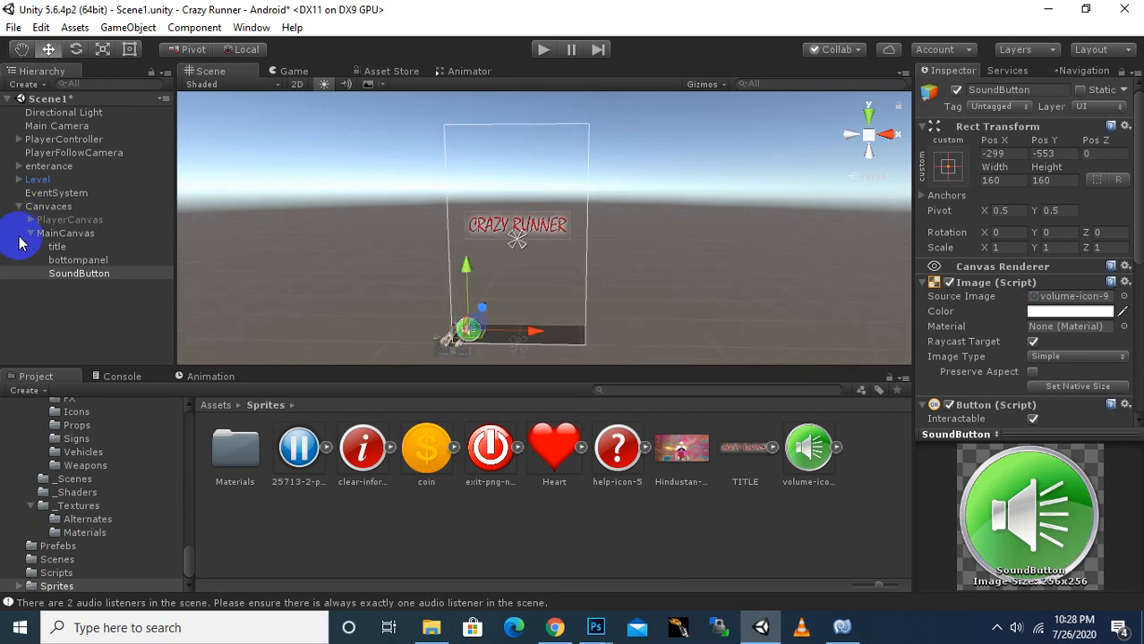
click(57, 247)
drag(525, 180, 517, 146)
- Scale SoundButton down uniformly to about 0.81 on all axes
scroll(510, 315, up, 5)
middle_drag(518, 333, 526, 254)
scroll(488, 288, up, 5)
click(71, 275)
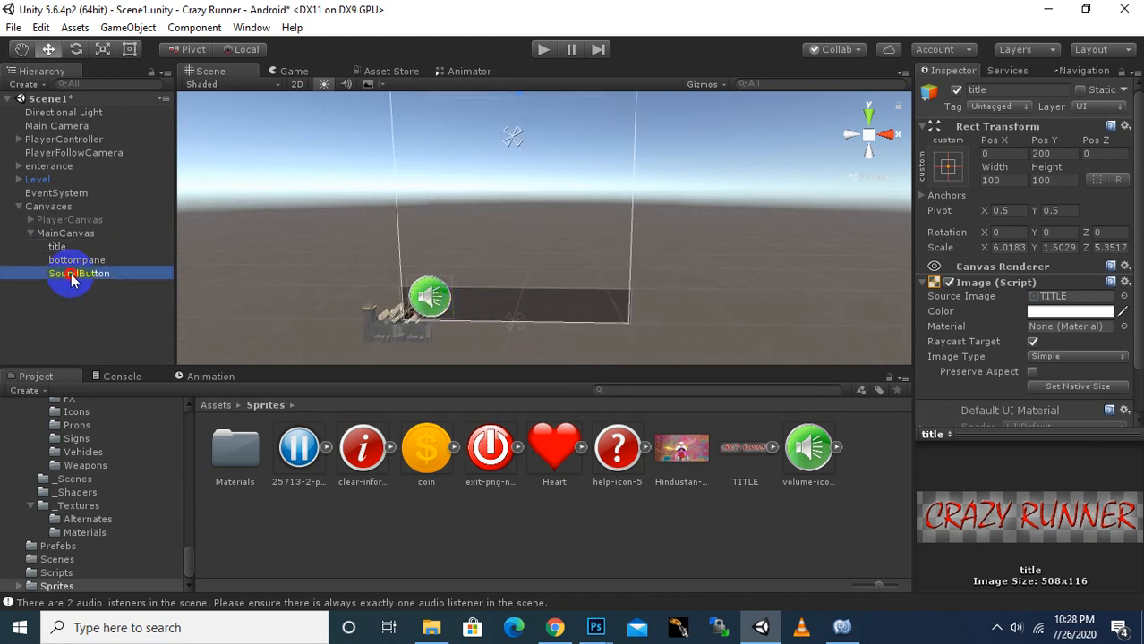
click(102, 50)
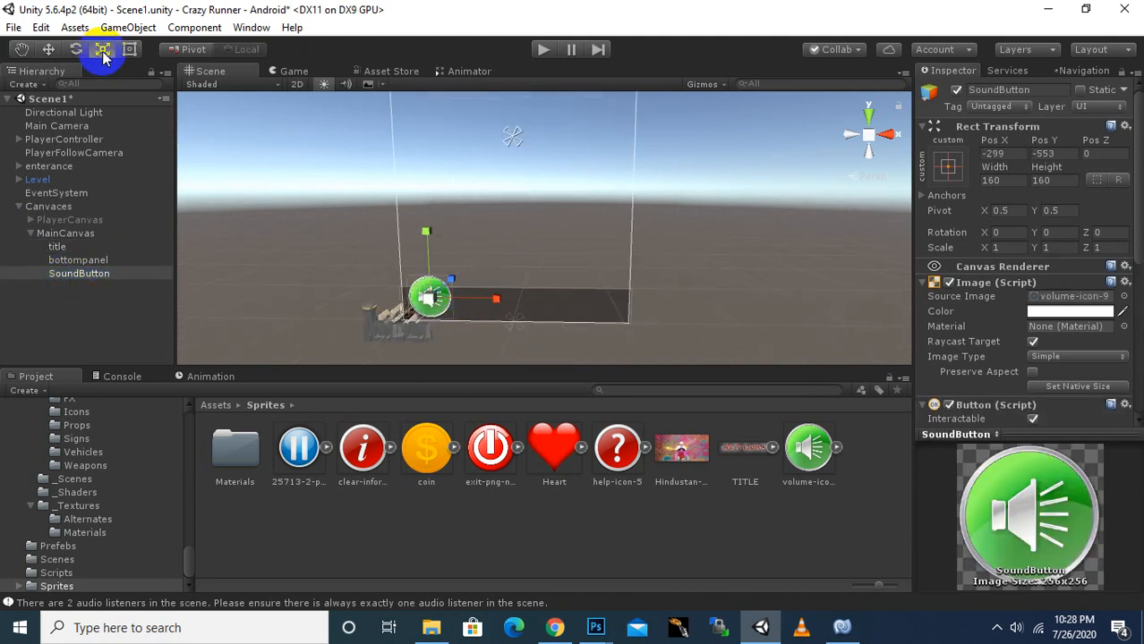
click(433, 303)
drag(433, 304, 437, 322)
- Move SoundButton slightly down and toward the panel's left edge, to about Pos X -314, Pos Y -563
click(50, 50)
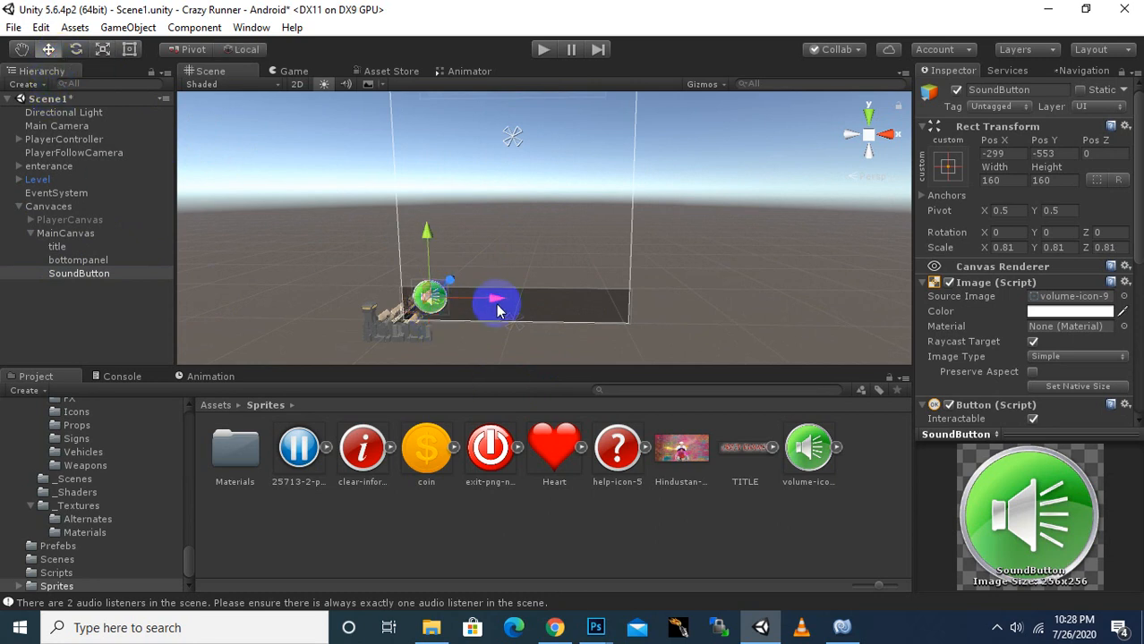
scroll(497, 310, up, 1)
middle_drag(482, 302, 527, 262)
drag(450, 214, 450, 219)
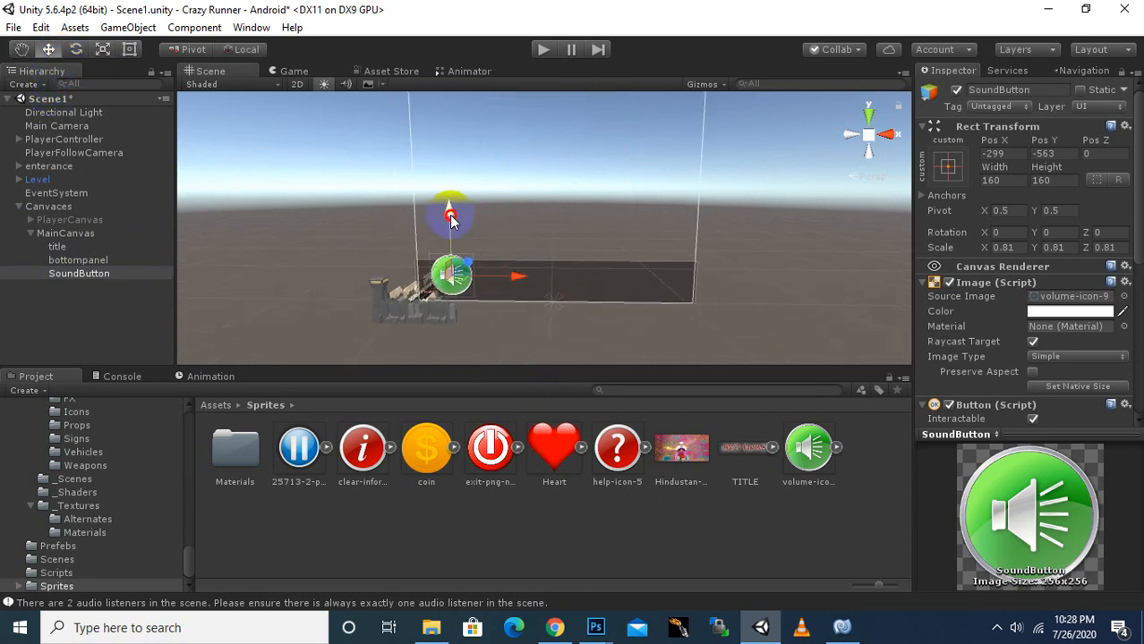
scroll(477, 298, up, 1)
drag(501, 298, 491, 300)
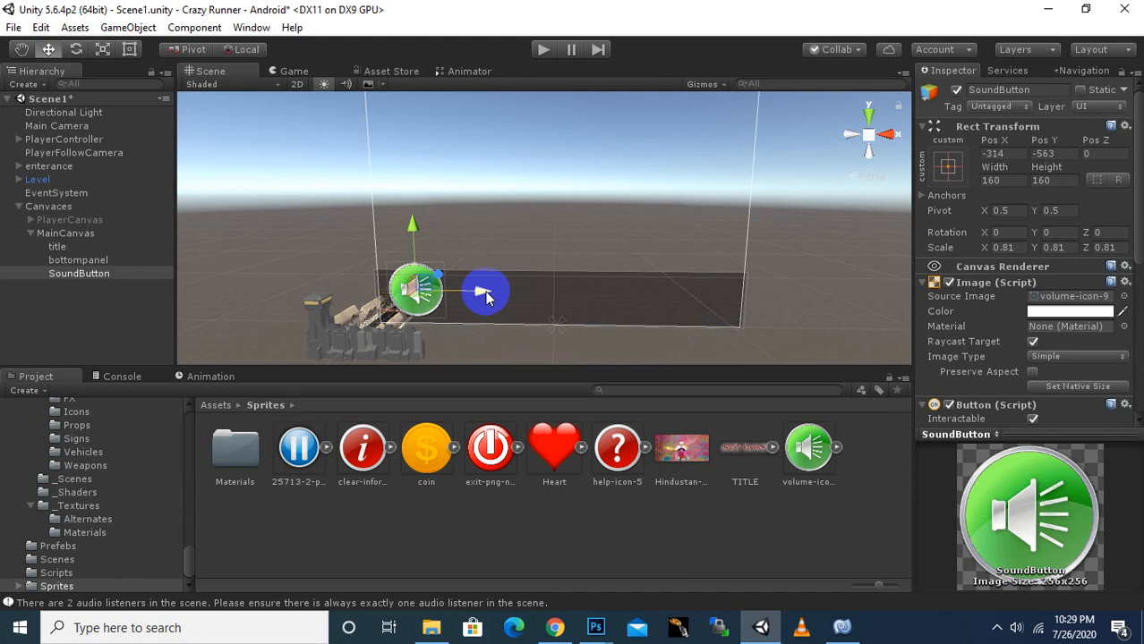
- Duplicate SoundButton, place the copy beside it at about Pos X -136, and assign the clear-information sprite as its source image
key(ctrl+d)
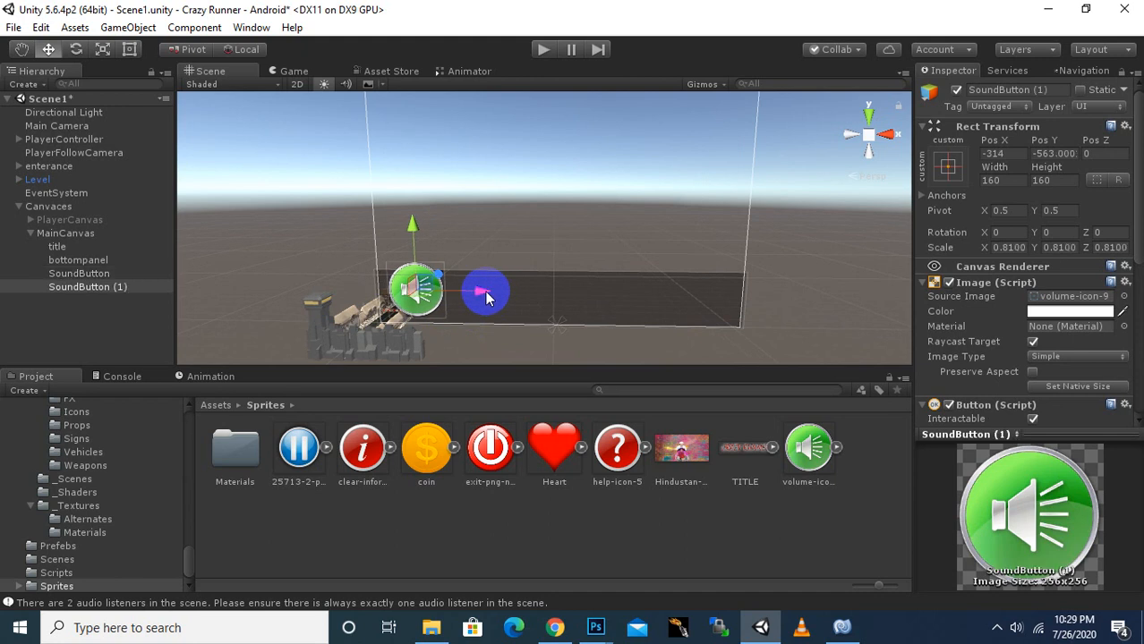
drag(486, 298, 562, 307)
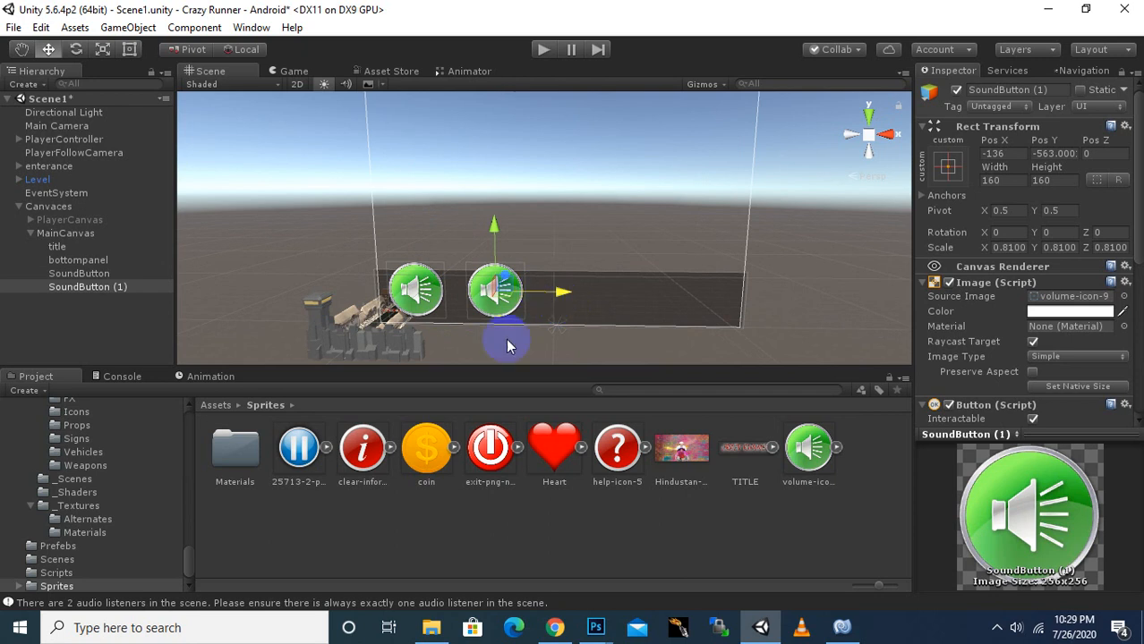
drag(360, 452, 1070, 297)
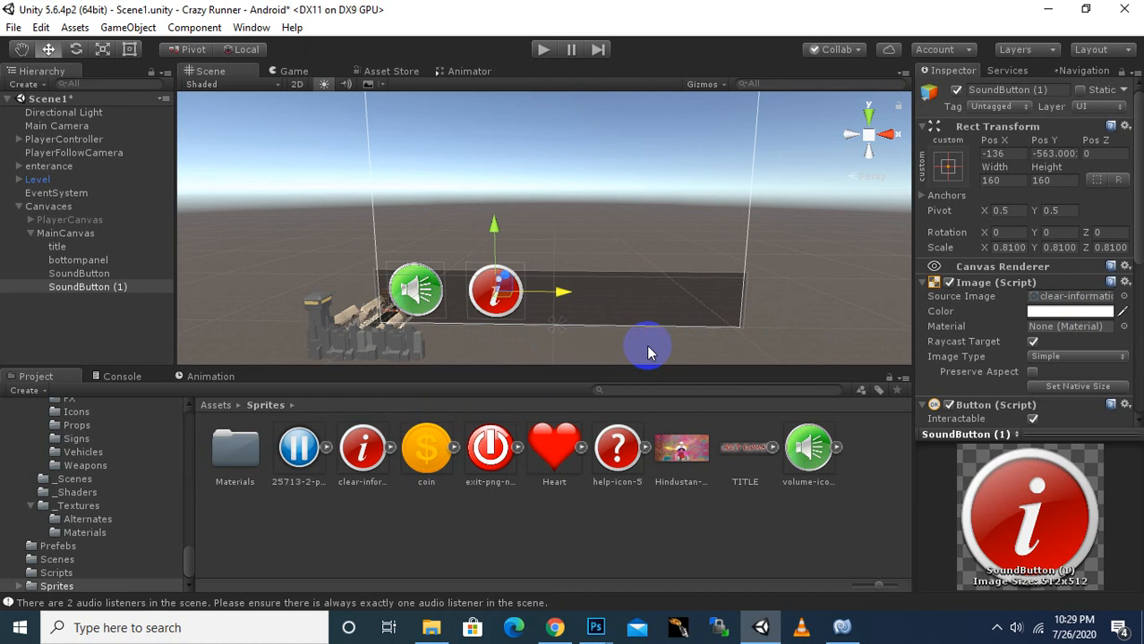
- Rename the copied button with the information icon as infoButton
click(119, 294)
right_click(119, 288)
click(135, 338)
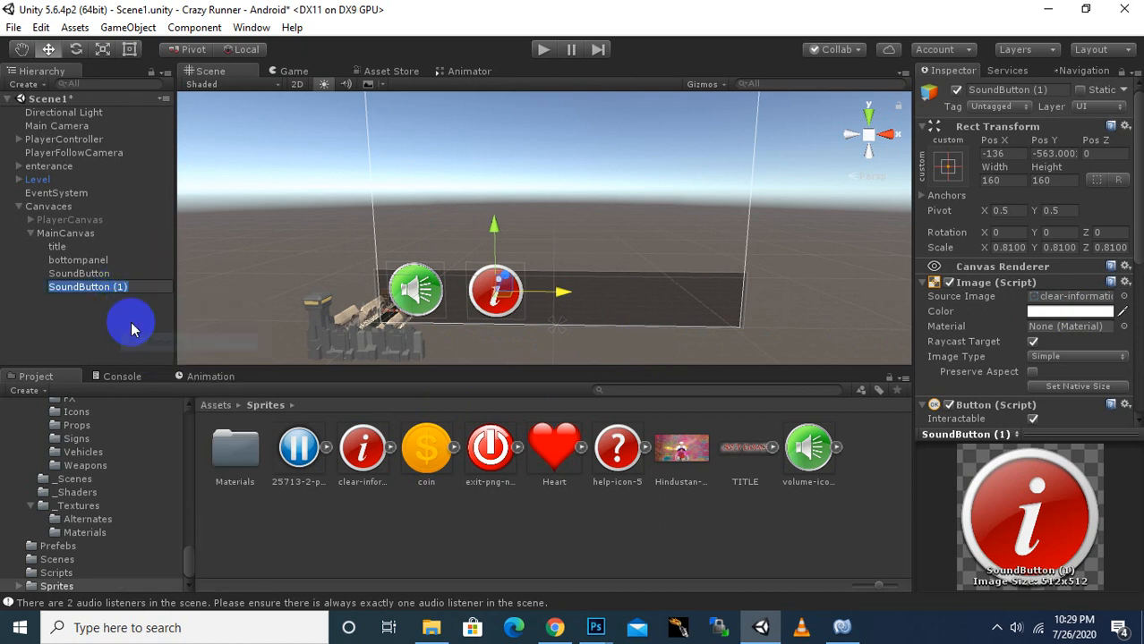
text(inf)
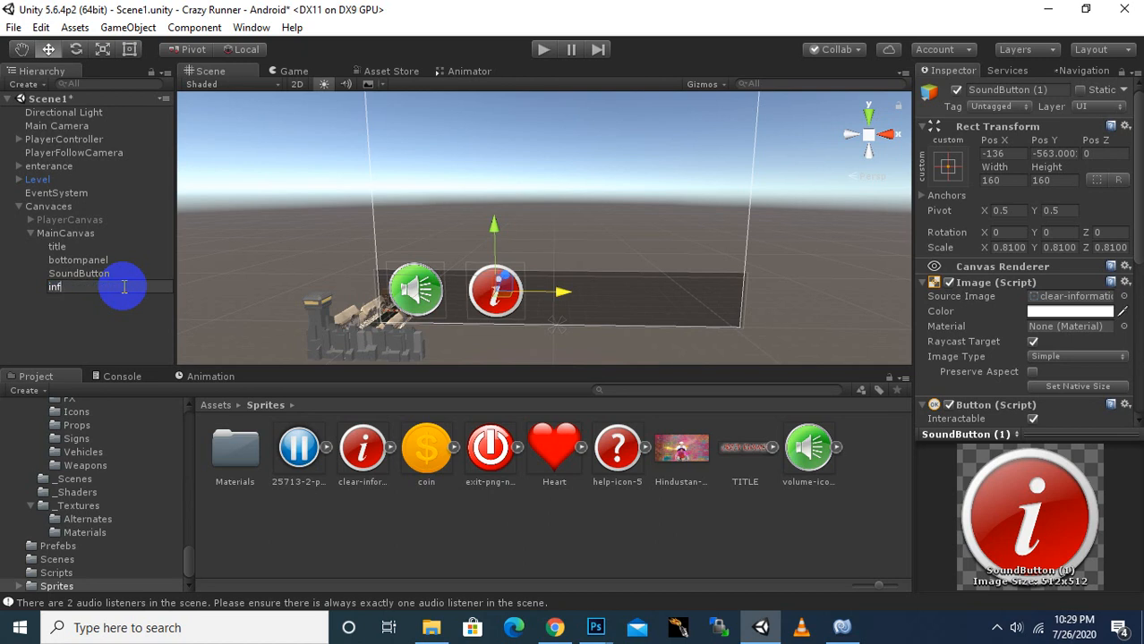
text(oButton)
key(Return)
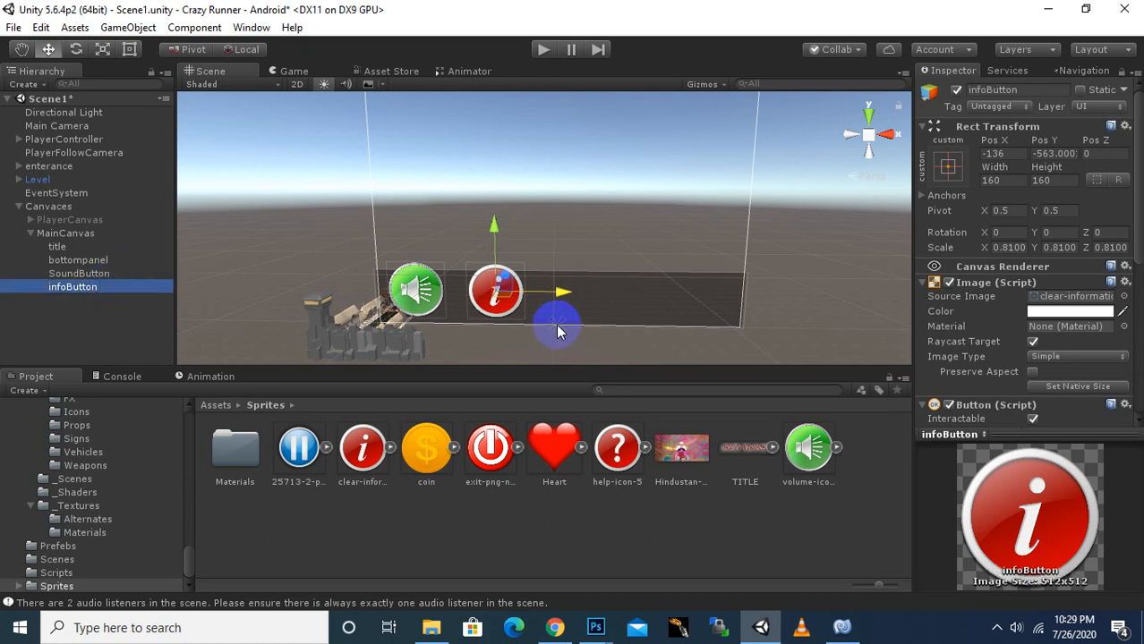
- Duplicate infoButton, place the copy at about Pos X 47, and assign the help-icon-5 sprite as its source image
key(ctrl+d)
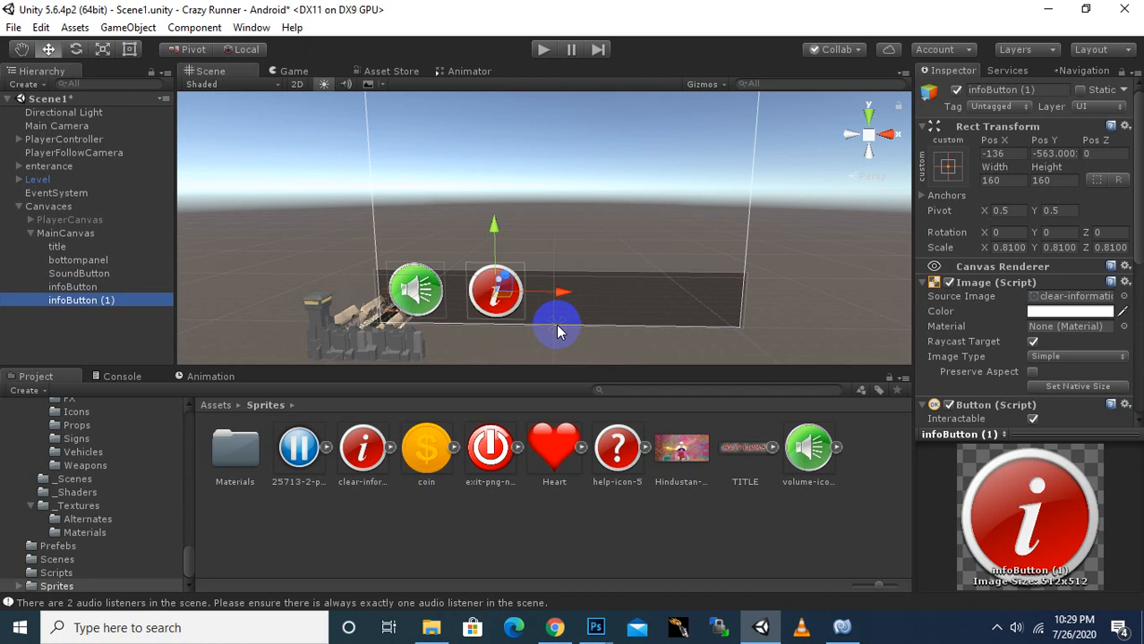
drag(556, 296, 642, 315)
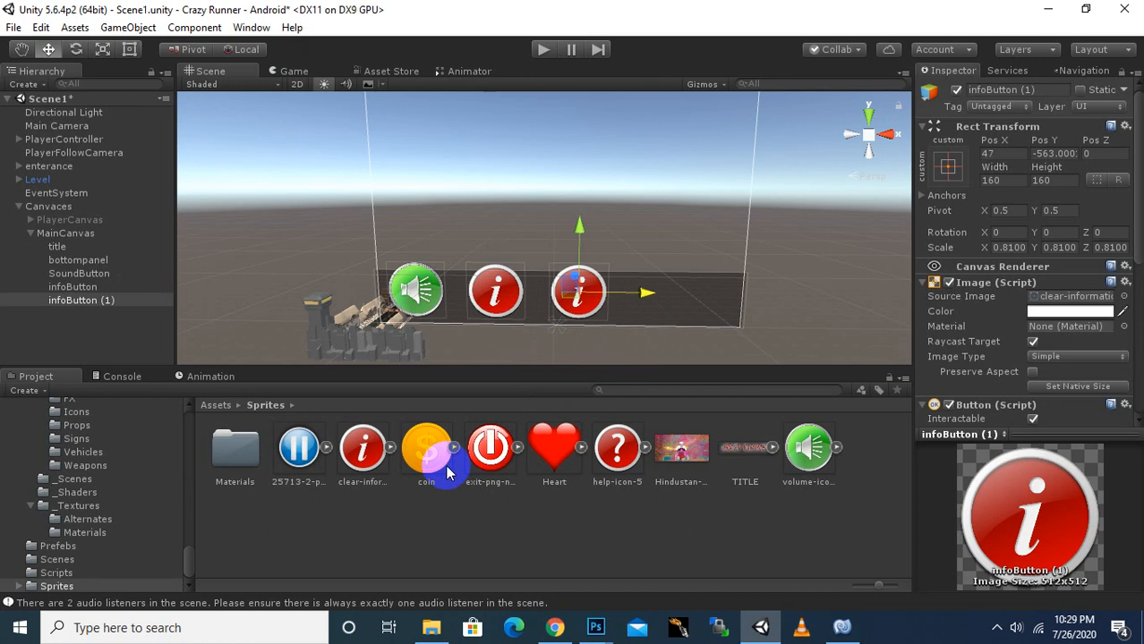
drag(448, 472, 1073, 297)
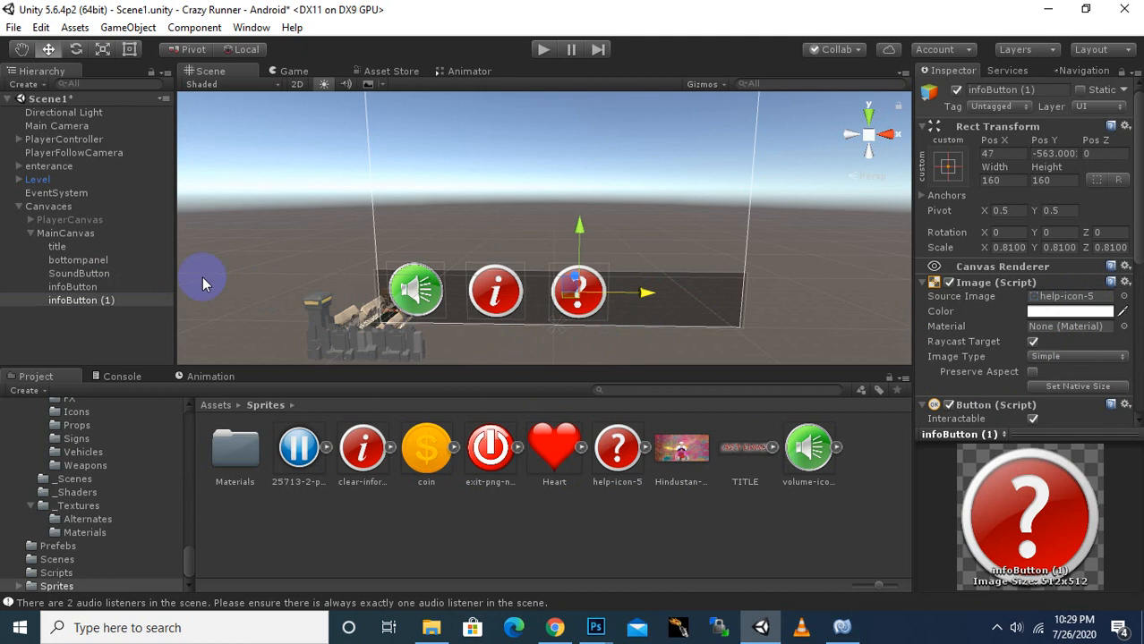
- Rename the copied button with the question mark icon as helpButton
right_click(87, 301)
click(134, 357)
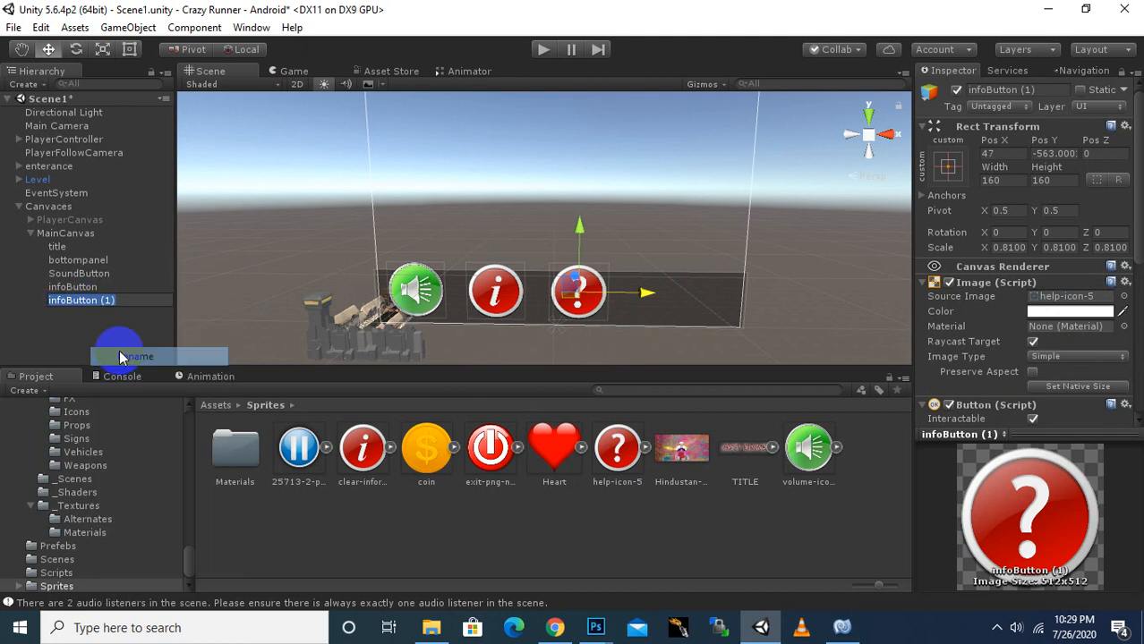
text(help)
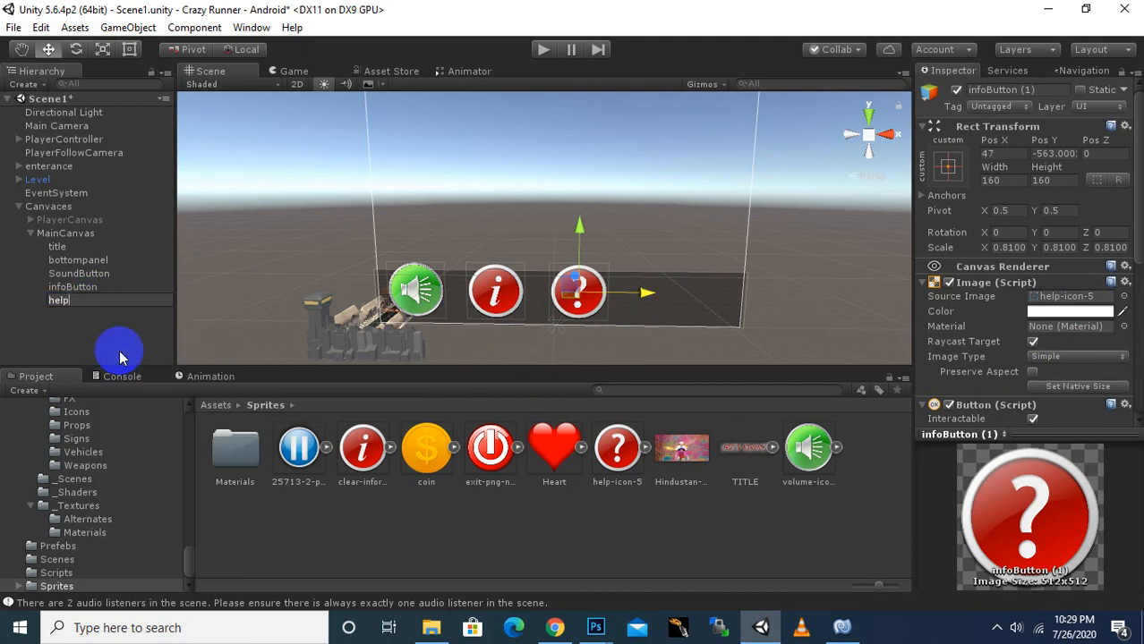
text(Button)
key(Return)
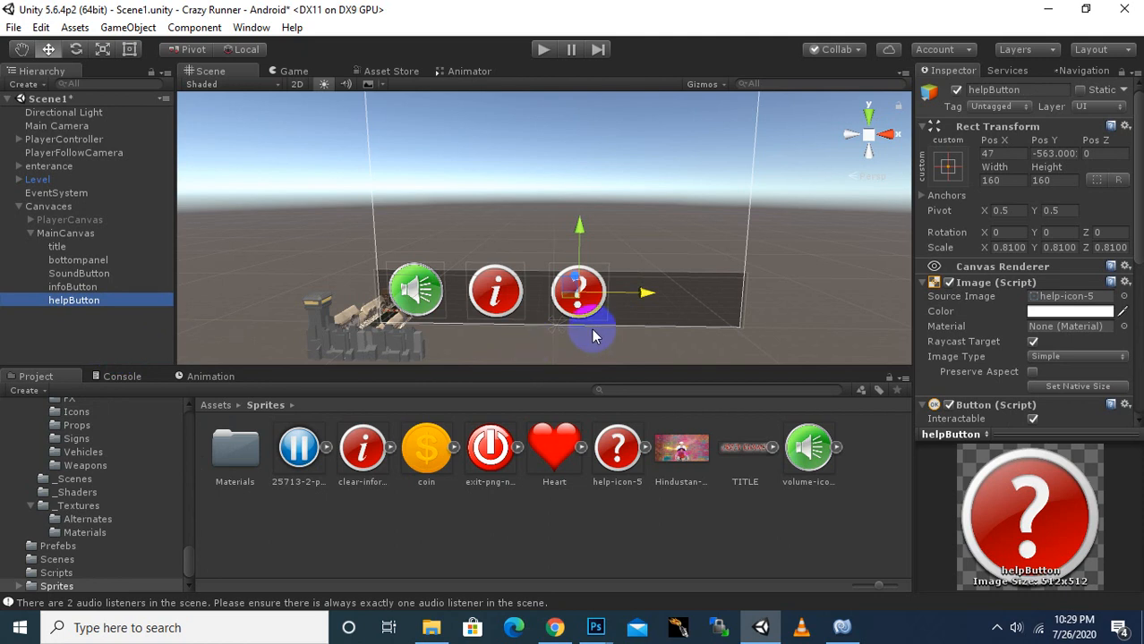
- Duplicate helpButton, place the copy at about Pos X 228, and assign the red exit sprite as its source image
key(ctrl+d)
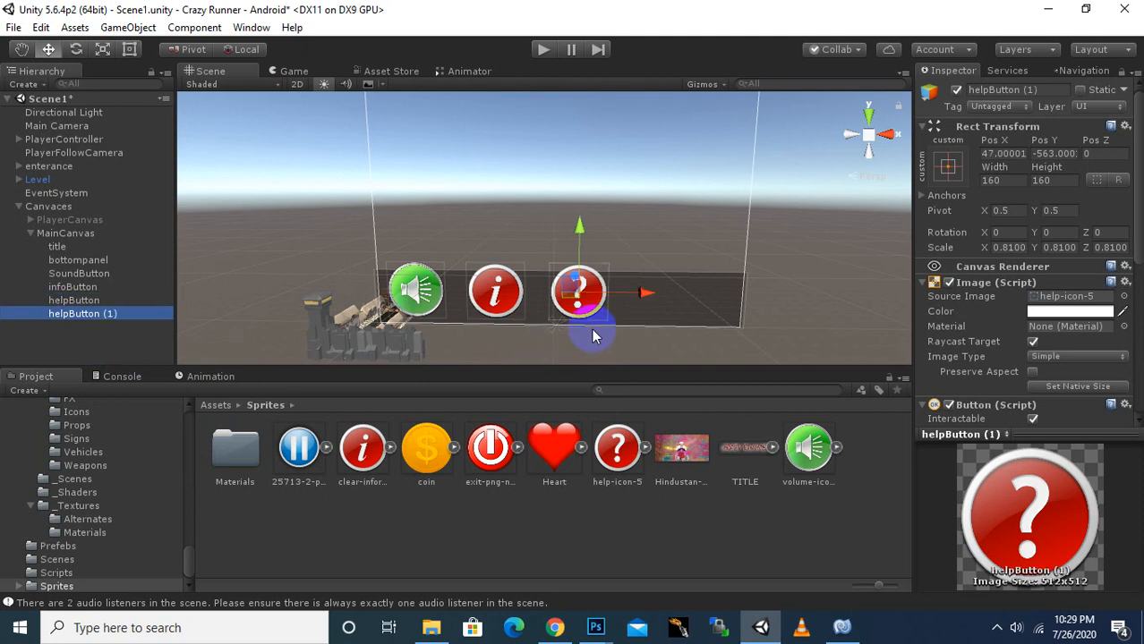
drag(646, 290, 724, 320)
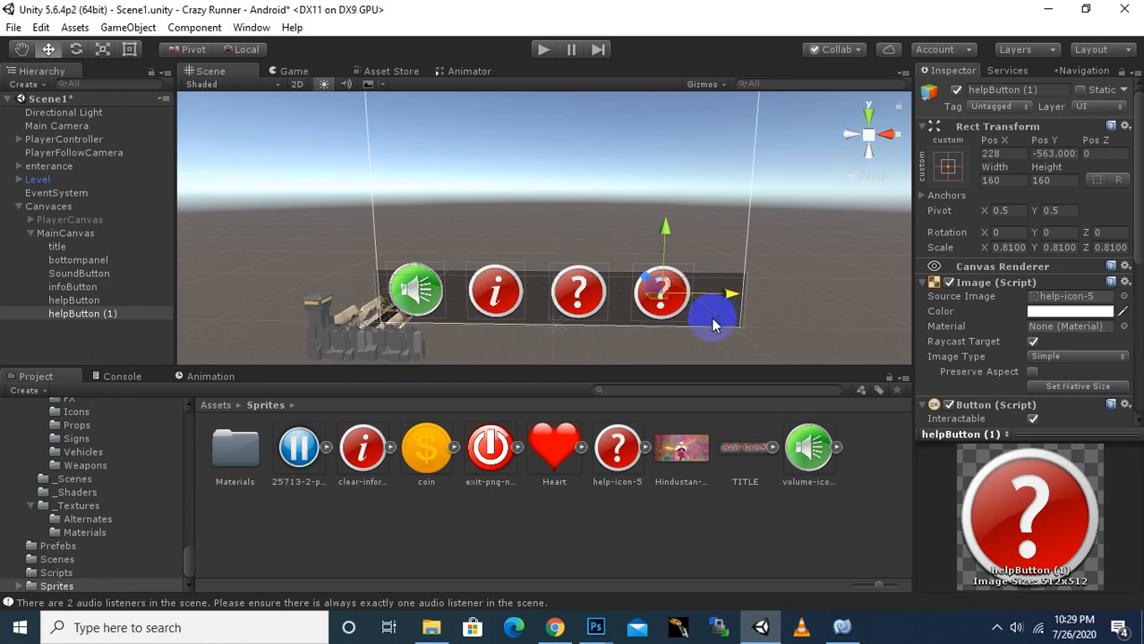
drag(547, 472, 1069, 304)
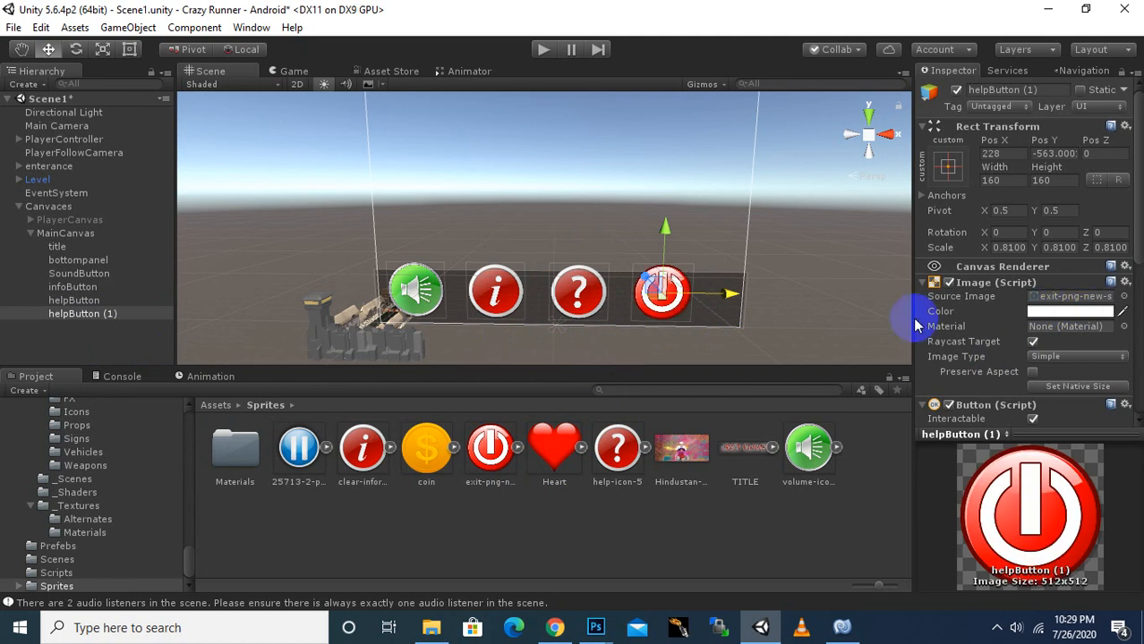
- Rename the copied button with the power icon as quitButton
click(61, 315)
right_click(60, 320)
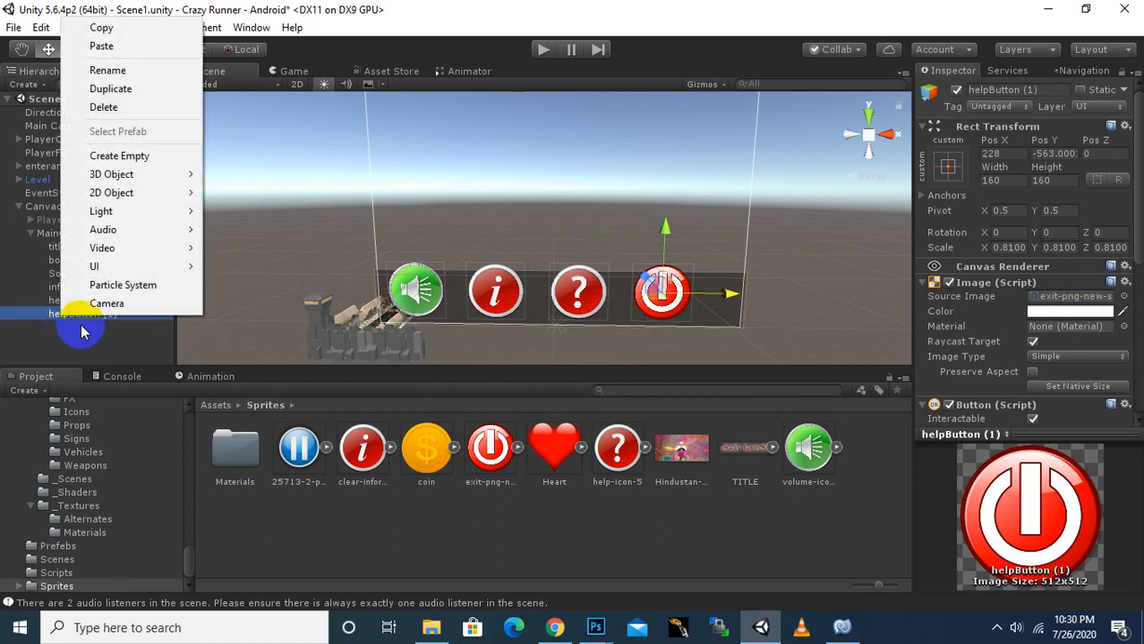
click(166, 70)
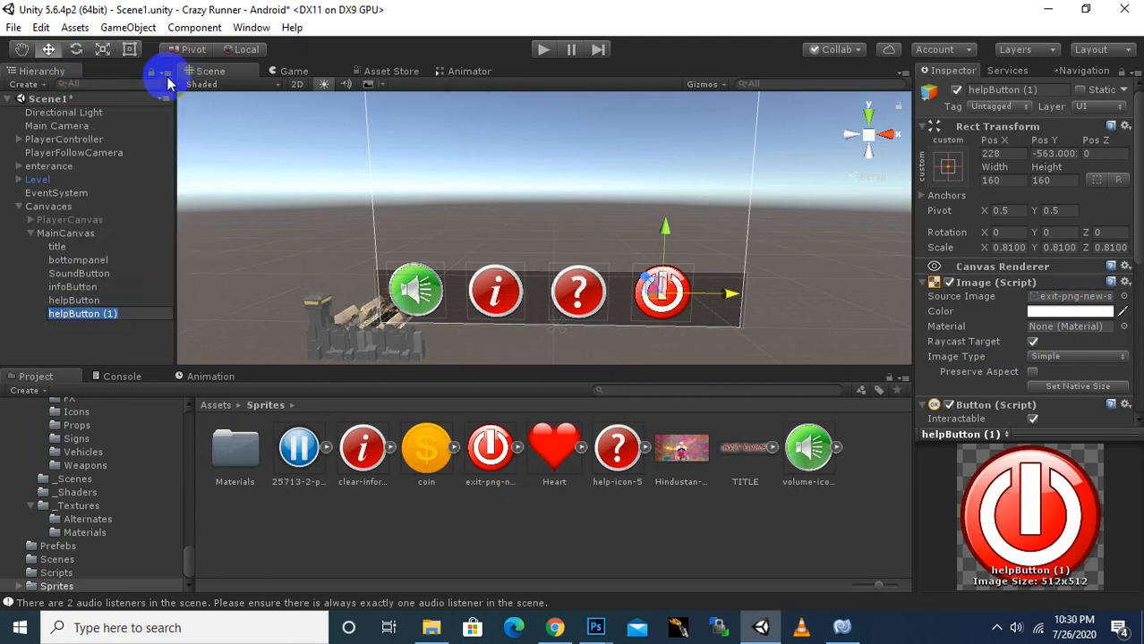
text(quitButton)
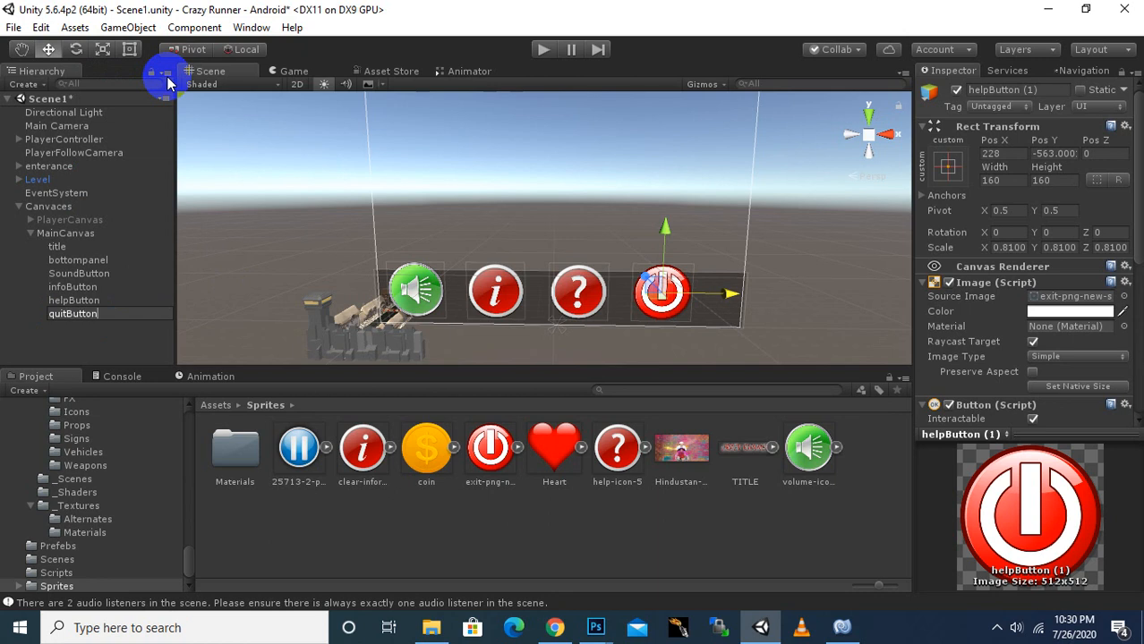
key(Return)
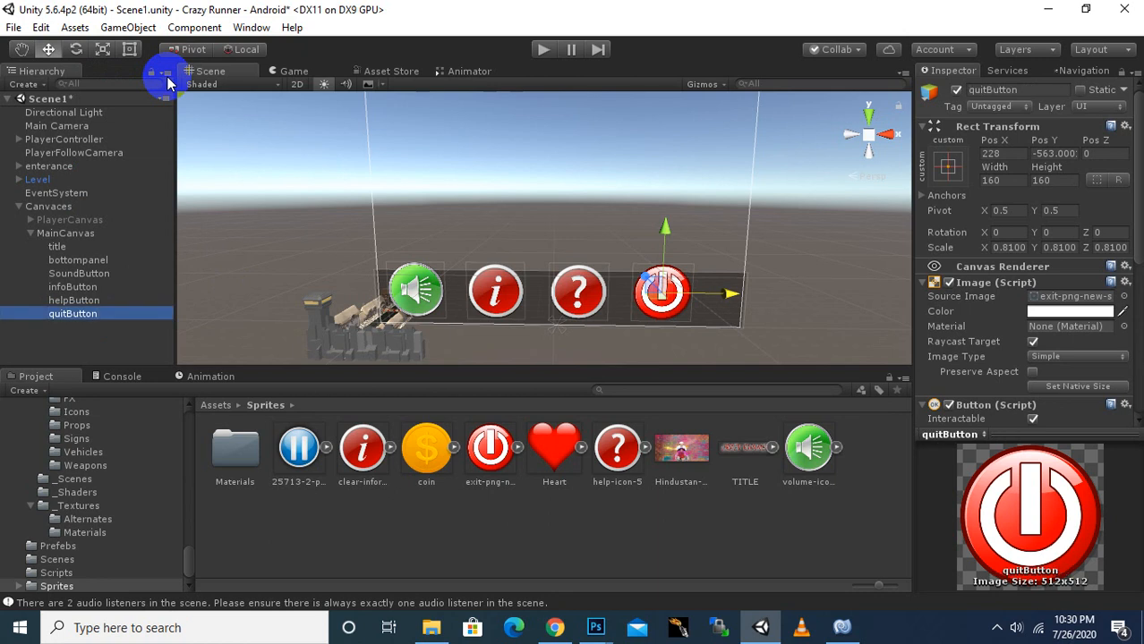
- Enlarge the sound, info, help and quit buttons slightly as a group and shift them together a little right and up on the panel
click(997, 627)
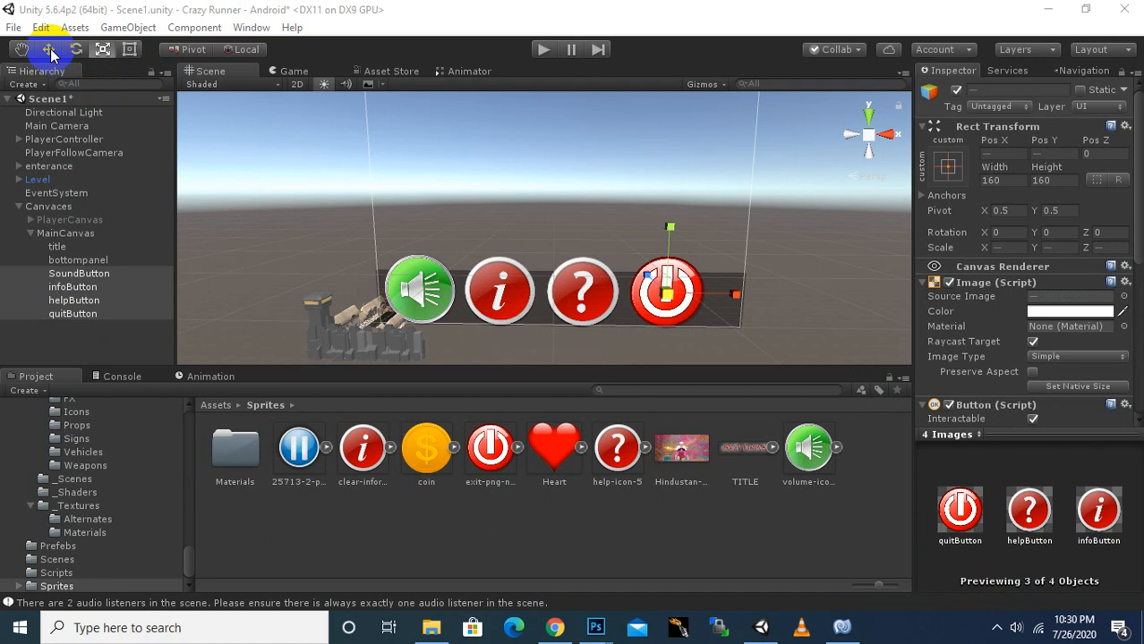
click(49, 49)
drag(735, 287, 752, 298)
drag(685, 234, 689, 223)
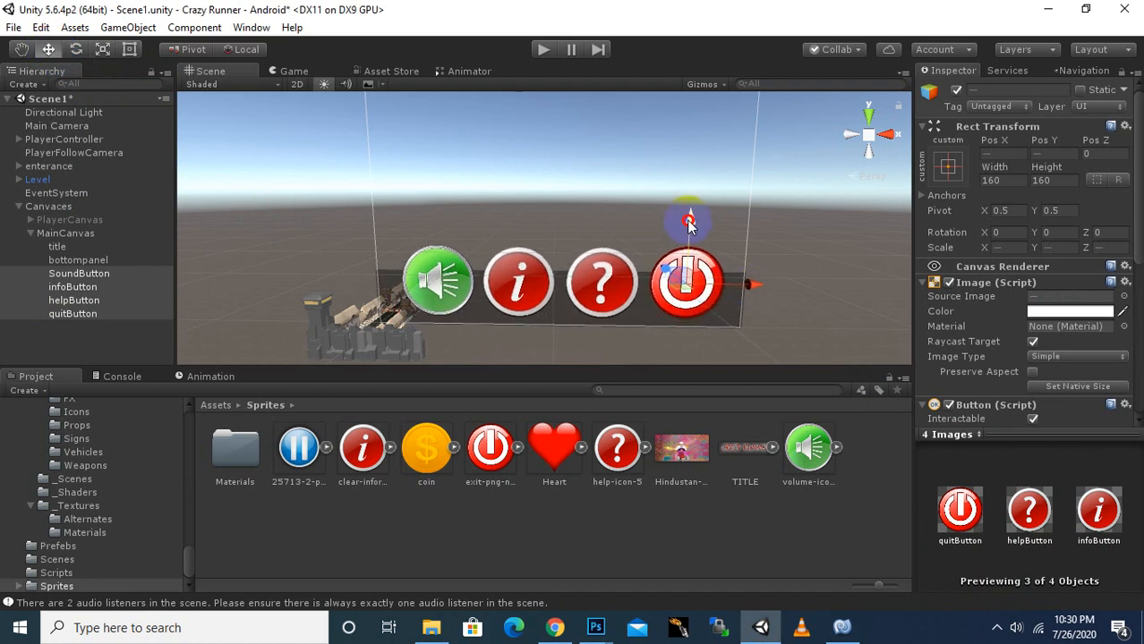
- Set the anchor preset of all four icon buttons to bottom center
click(947, 168)
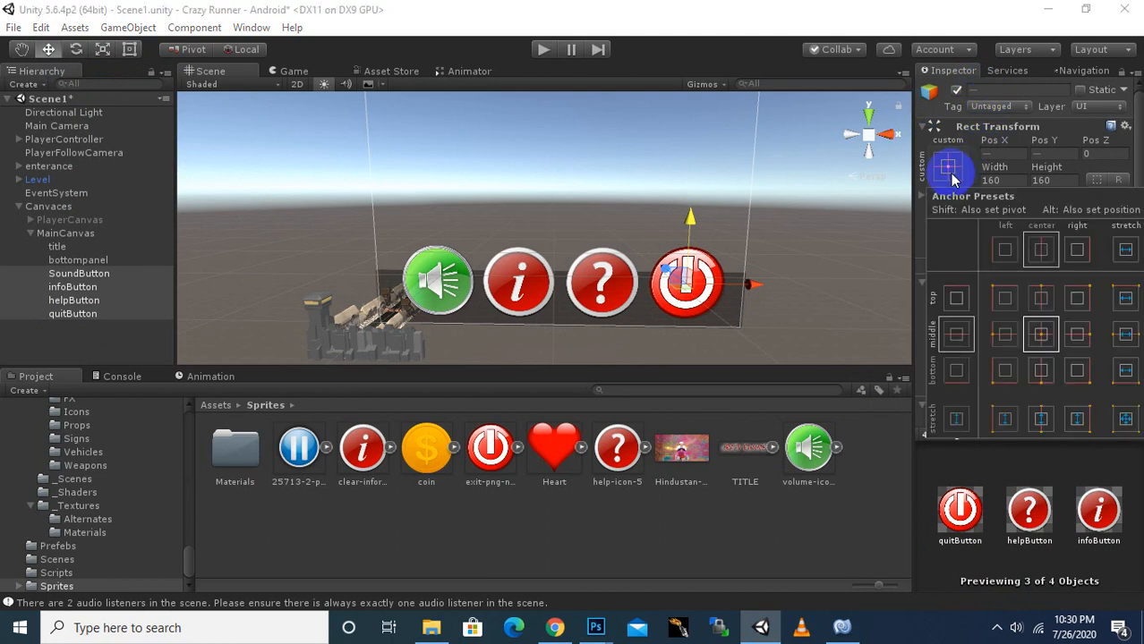
click(1040, 371)
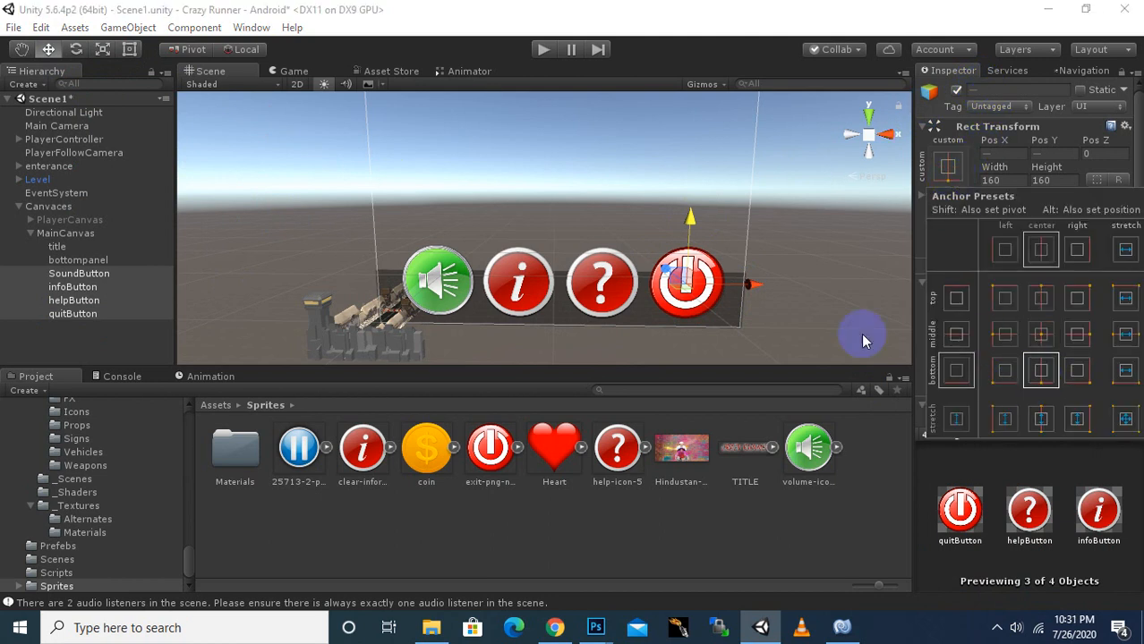
click(77, 266)
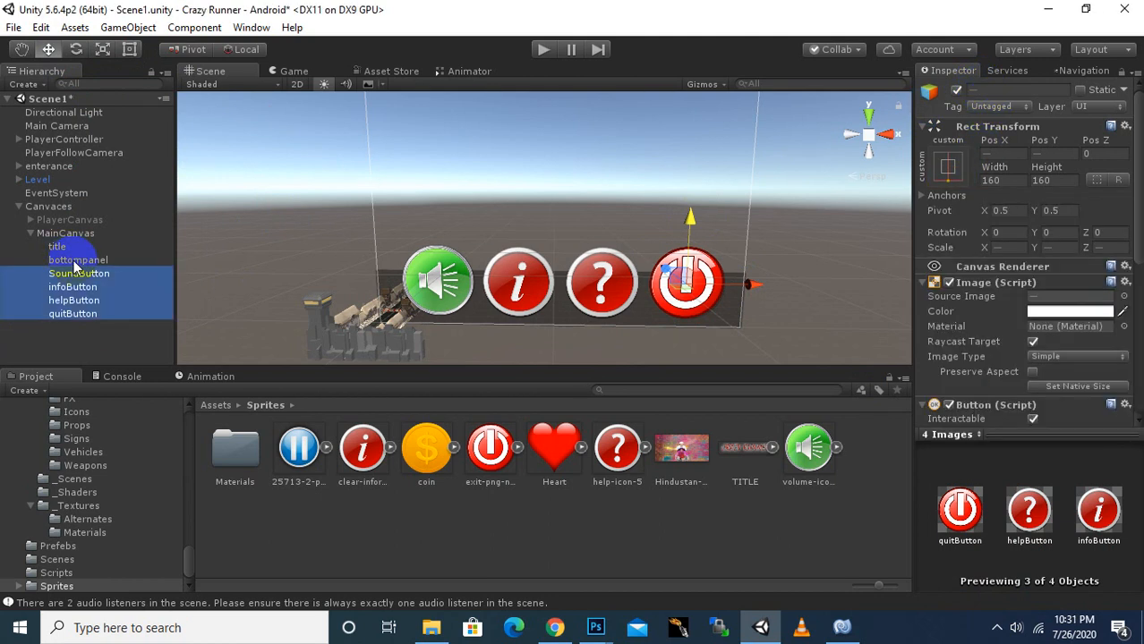
- Extend bottompanel upward with the Rect tool to a height of about 516 so it backs the enlarged buttons
click(90, 258)
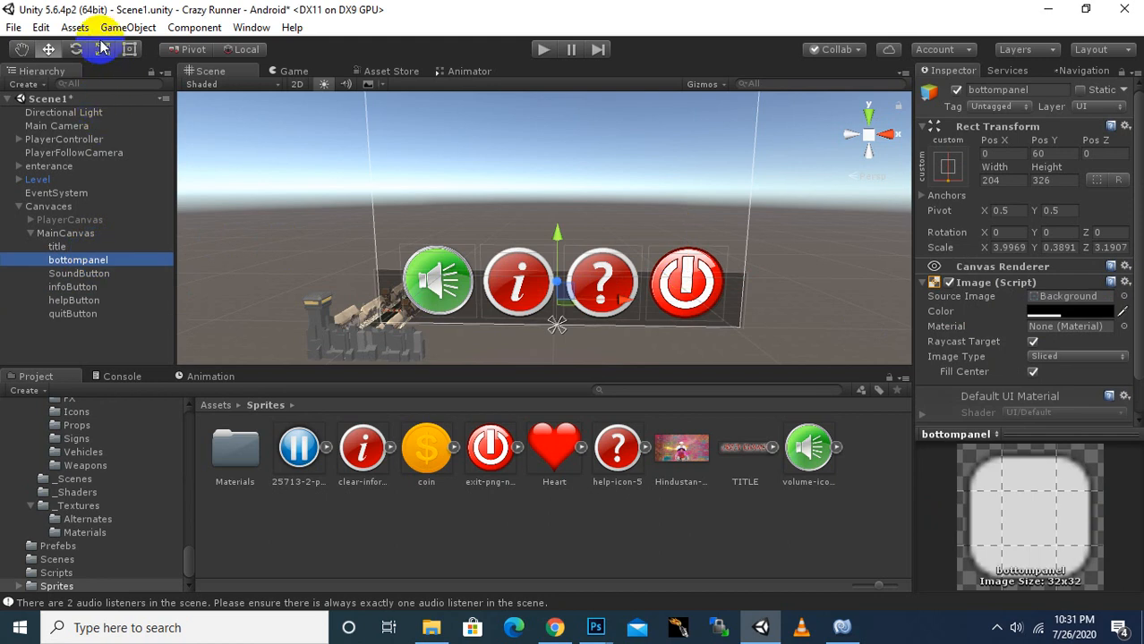
click(129, 49)
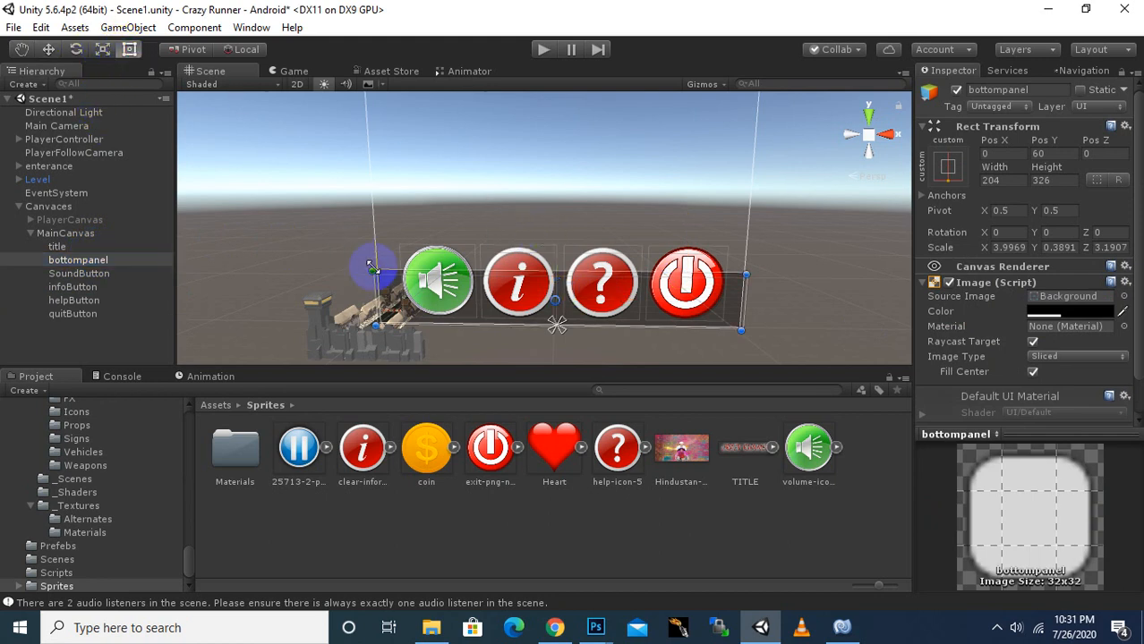
drag(372, 267, 374, 234)
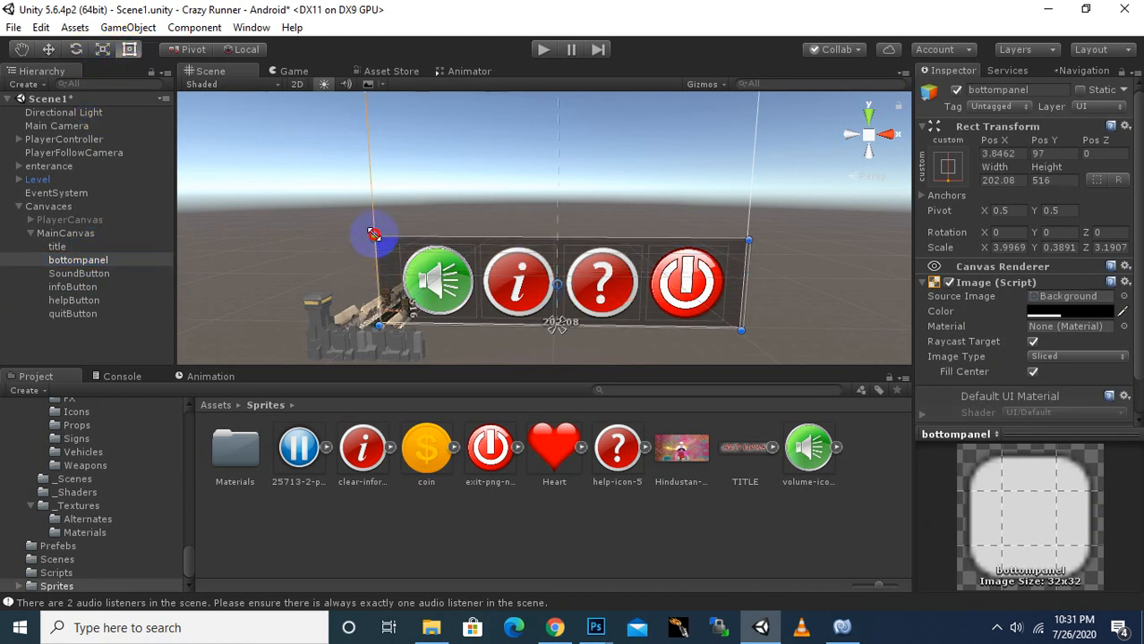